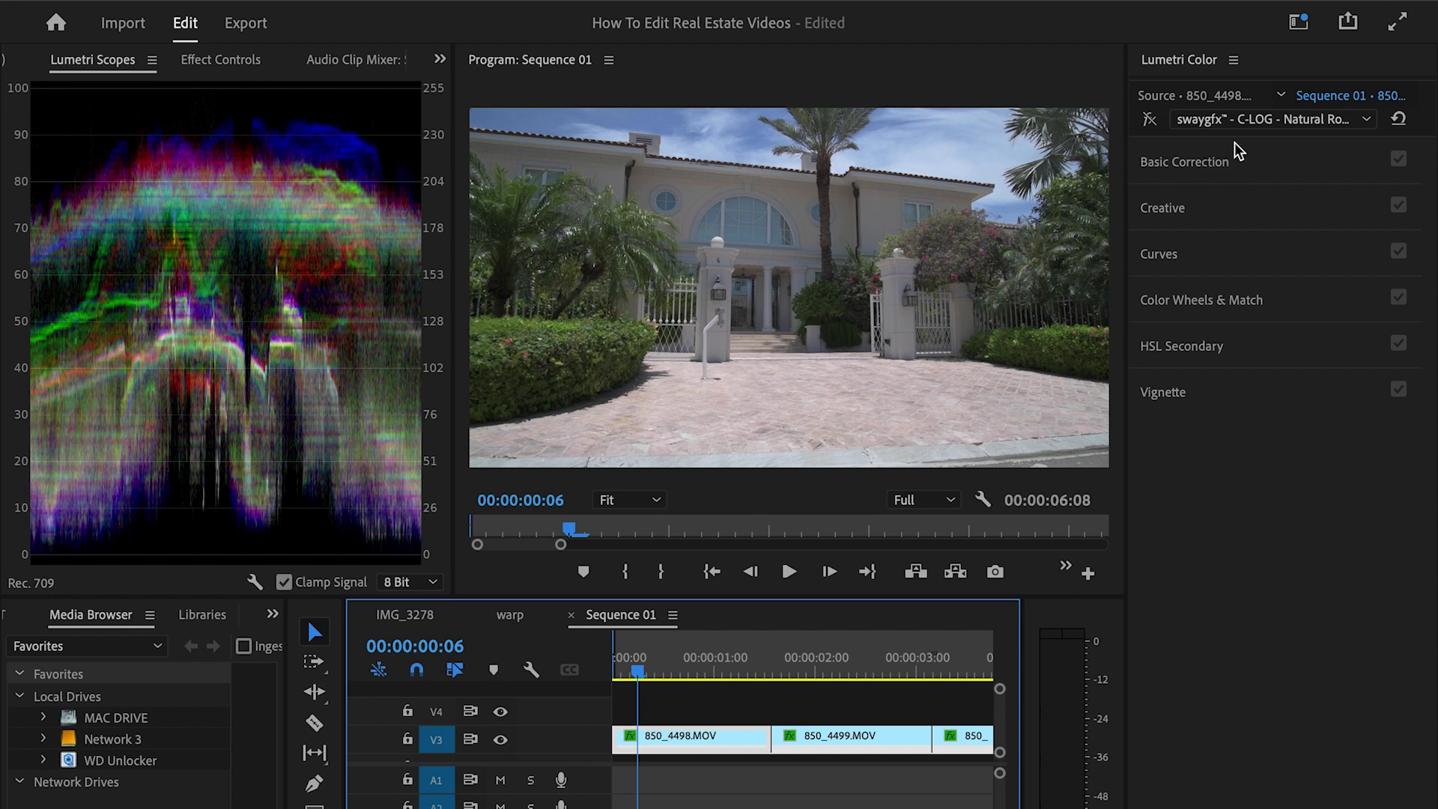
# Switch to the Color workspace and open the Basic Correction settings for the 850_4498.MOV clip.
pyautogui.click(733, 14)
pyautogui.moveTo(764, 59)
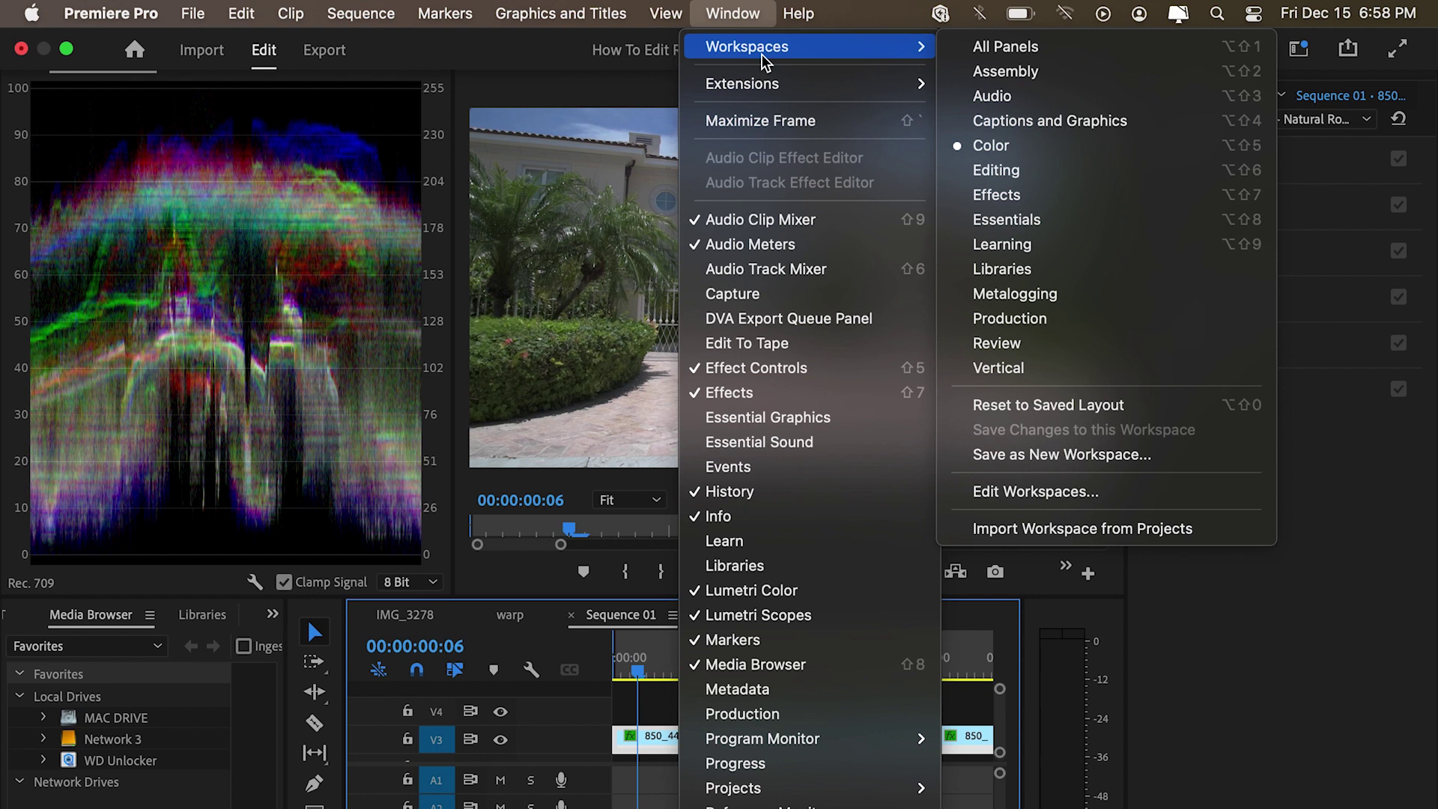
pyautogui.click(975, 146)
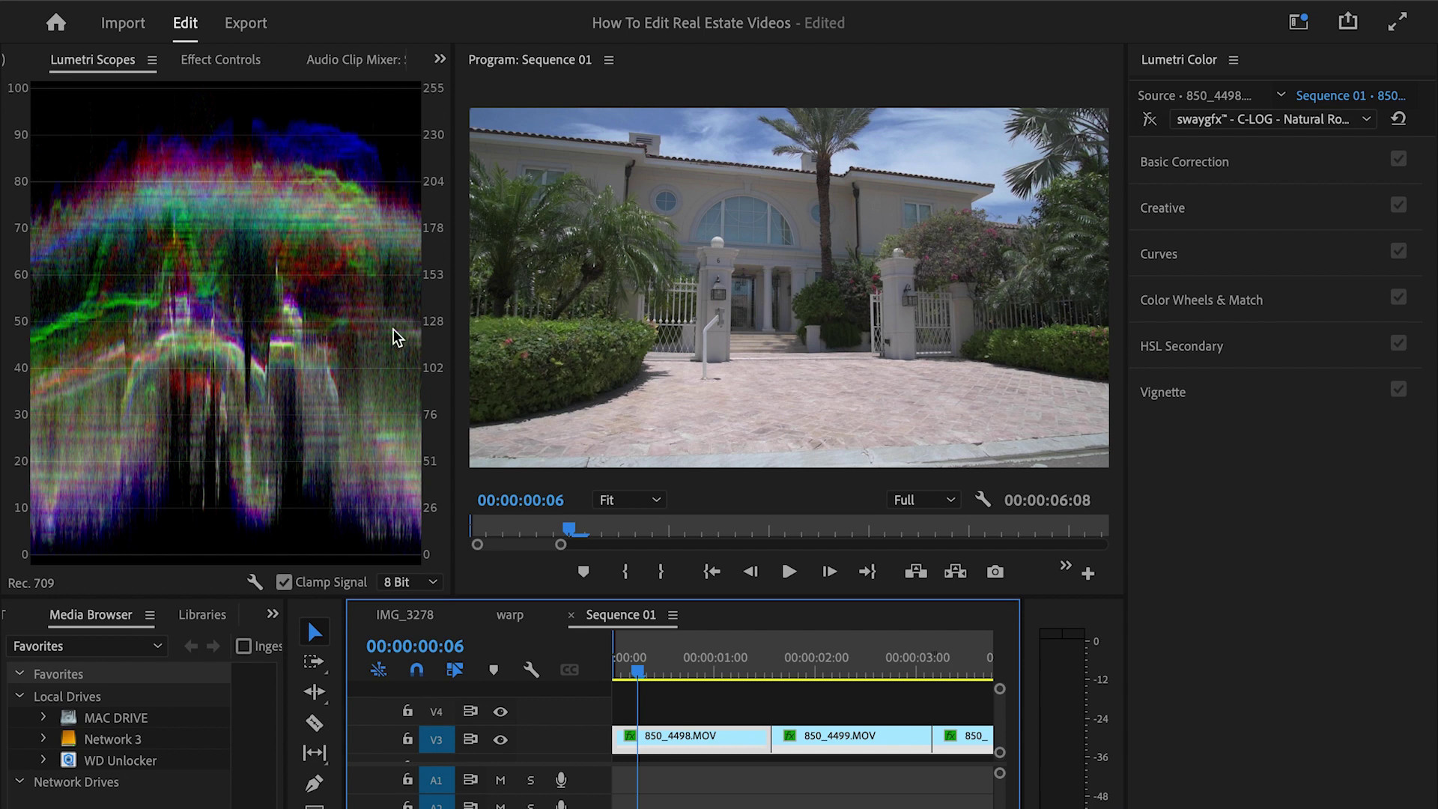
pyautogui.click(1179, 162)
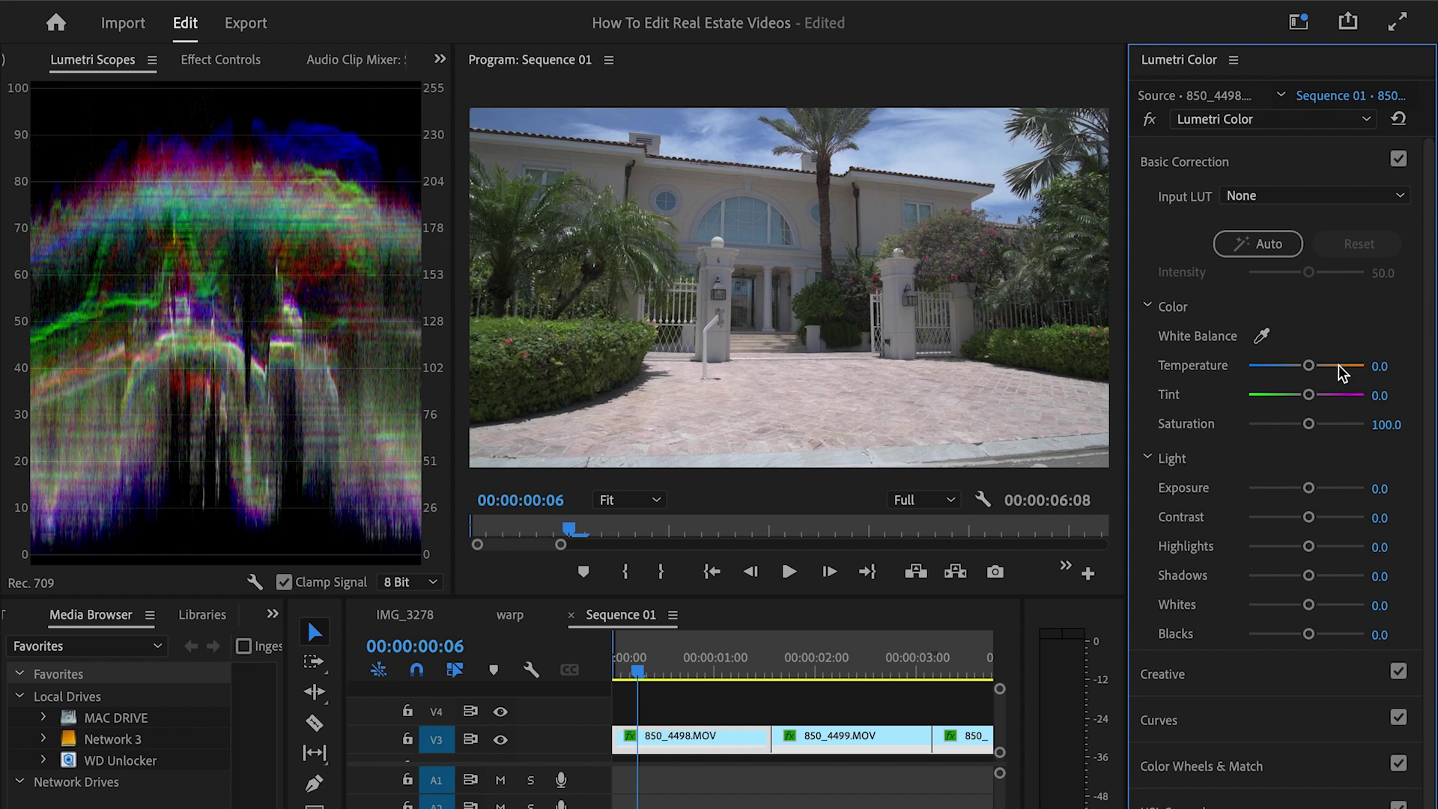
# Try the clip's Temperature at the extremes of 100 and -100, and reset it to 0.
pyautogui.moveTo(1339, 365); pyautogui.dragTo(1366, 366)
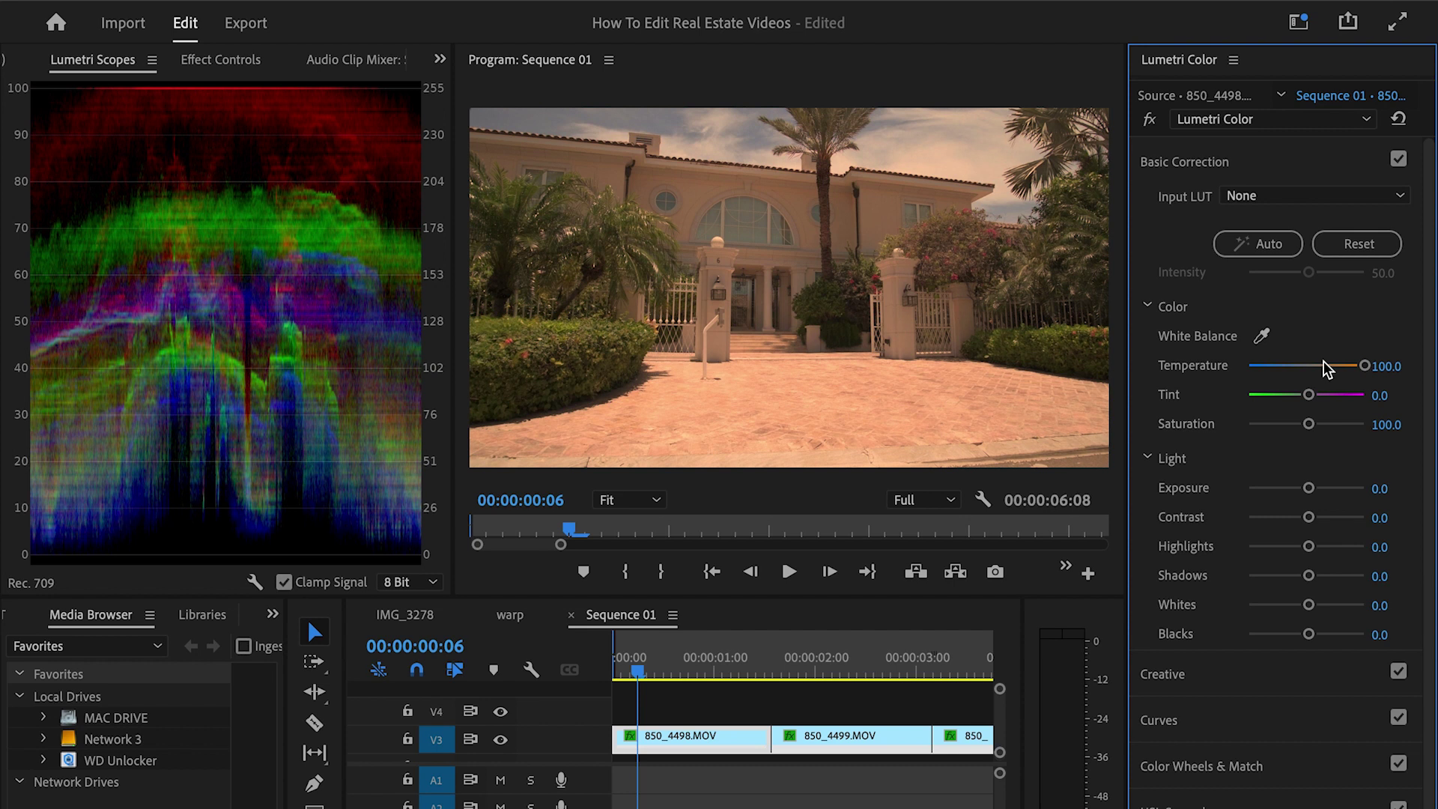
pyautogui.moveTo(1322, 365); pyautogui.dragTo(1195, 372)
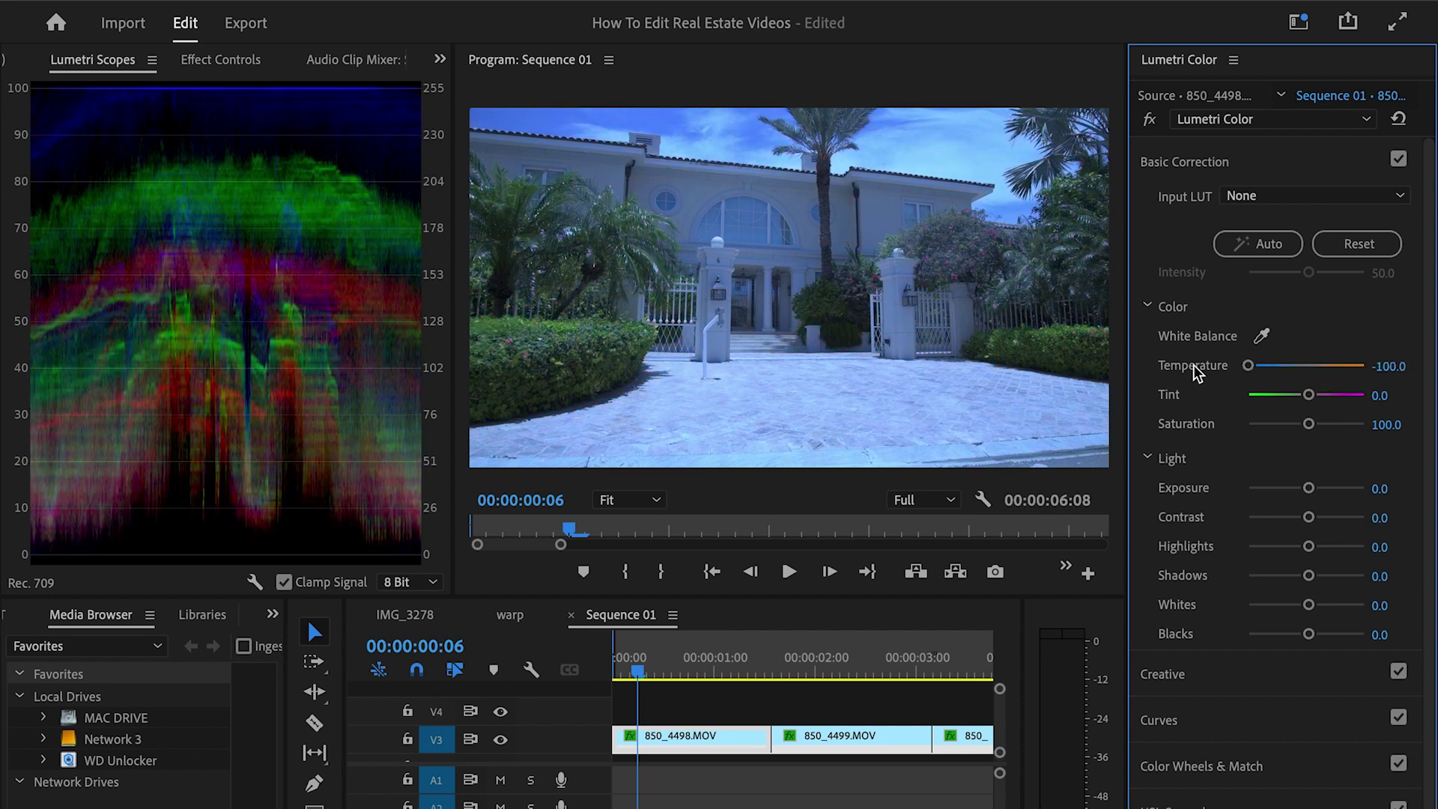
pyautogui.doubleClick(1248, 367)
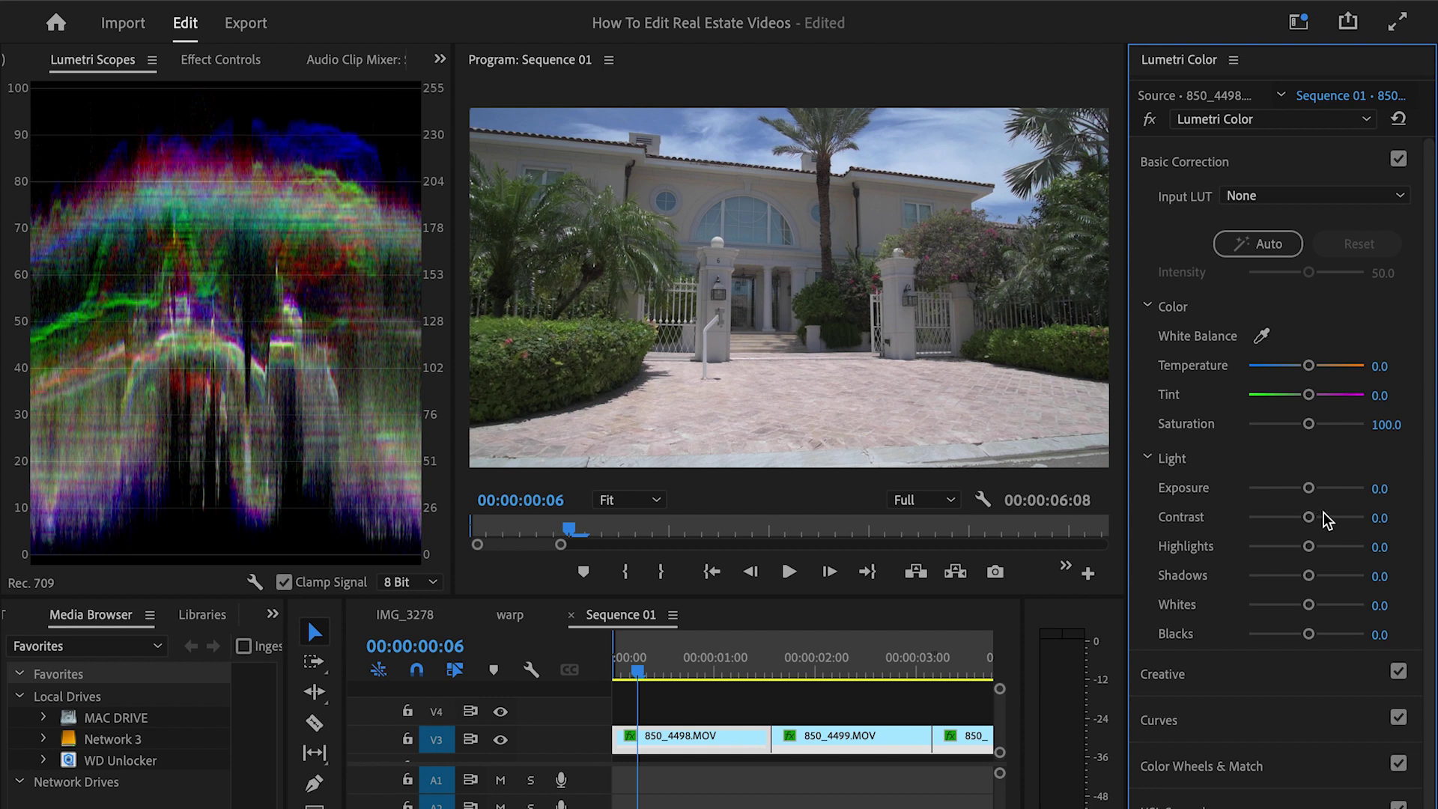
# Raise the clip's Exposure to about 0.5 and set its Contrast to 70.
pyautogui.moveTo(1325, 513); pyautogui.dragTo(1342, 517)
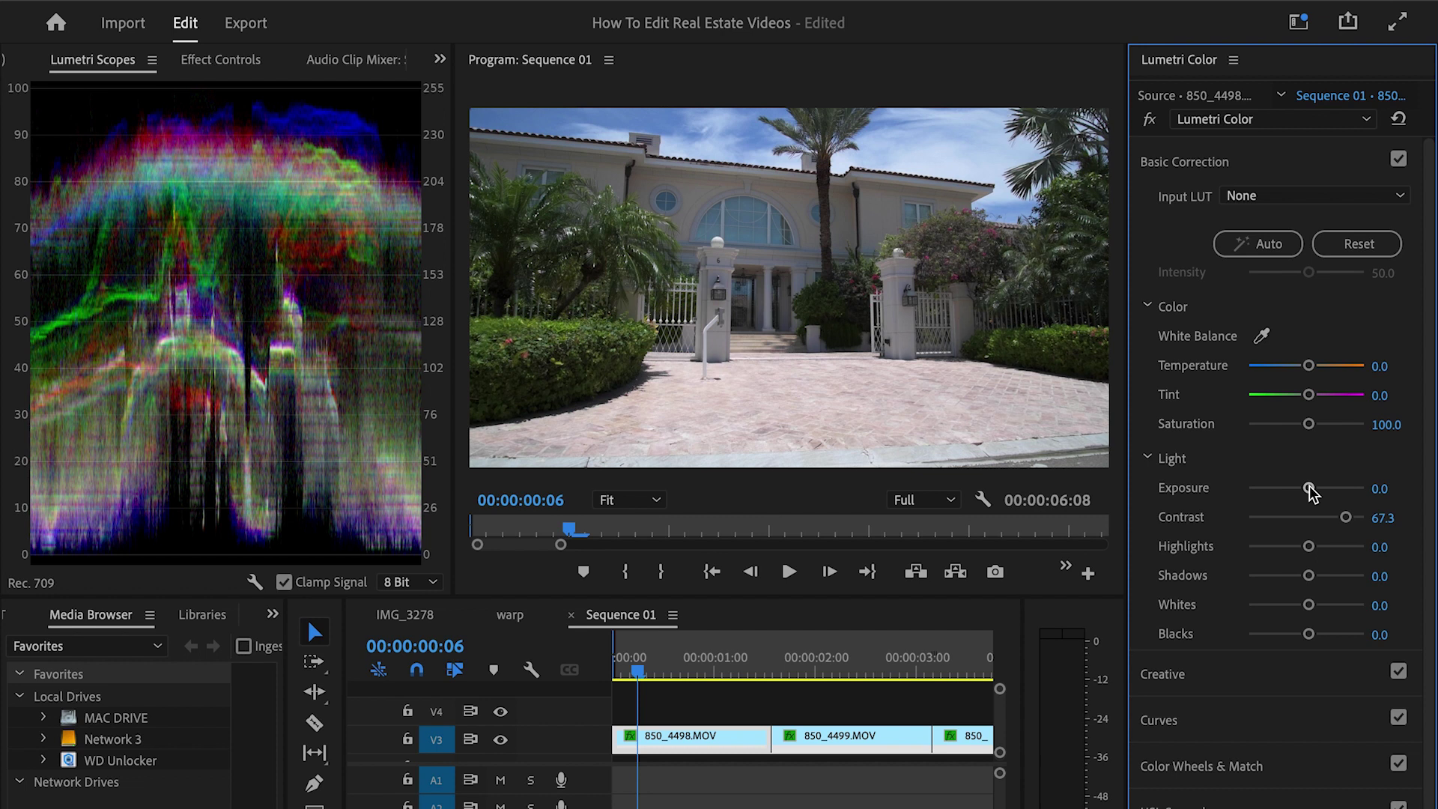
pyautogui.moveTo(1310, 487); pyautogui.dragTo(1313, 487)
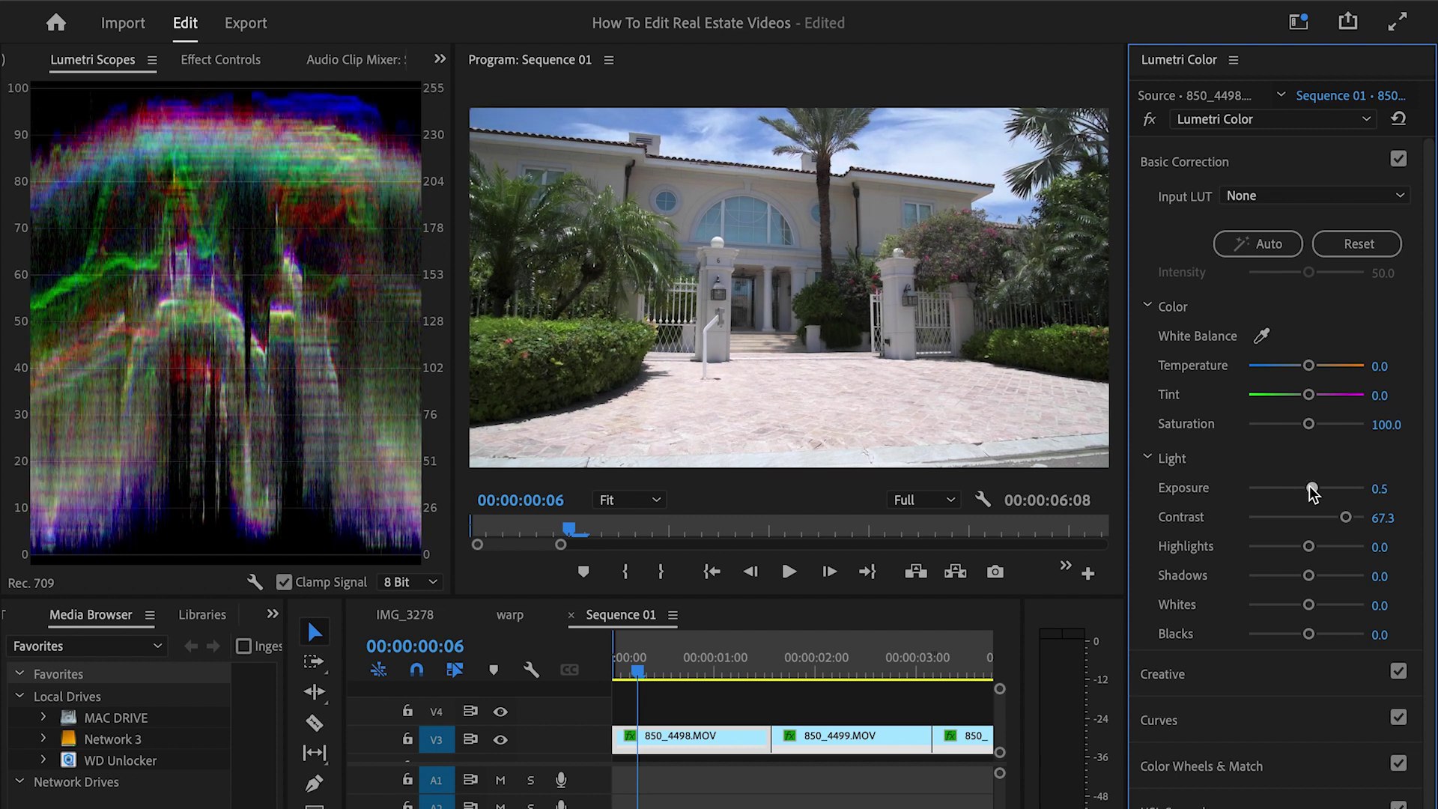
pyautogui.moveTo(1311, 487); pyautogui.dragTo(1313, 490)
pyautogui.click(1394, 517)
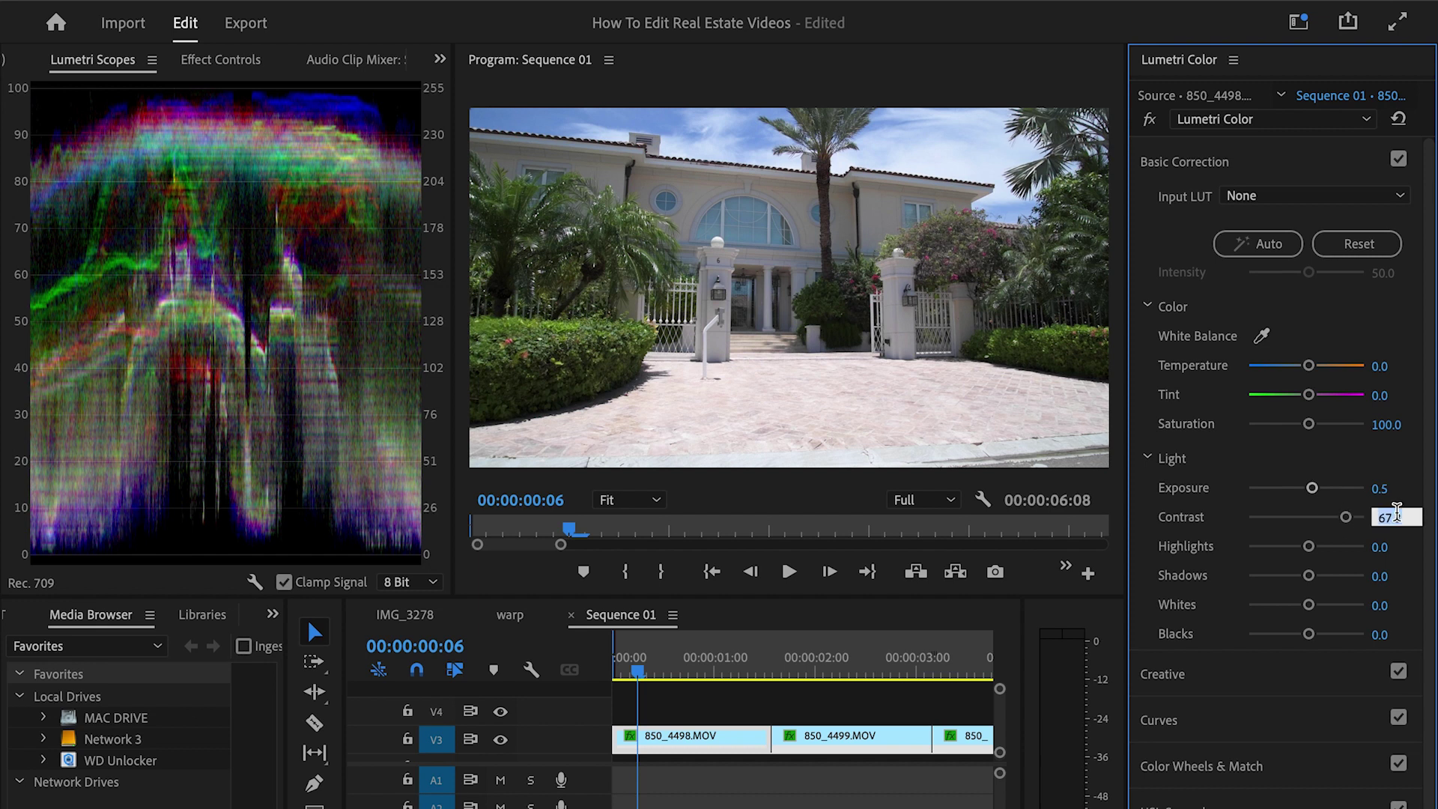
pyautogui.write('70')
pyautogui.press('Return')
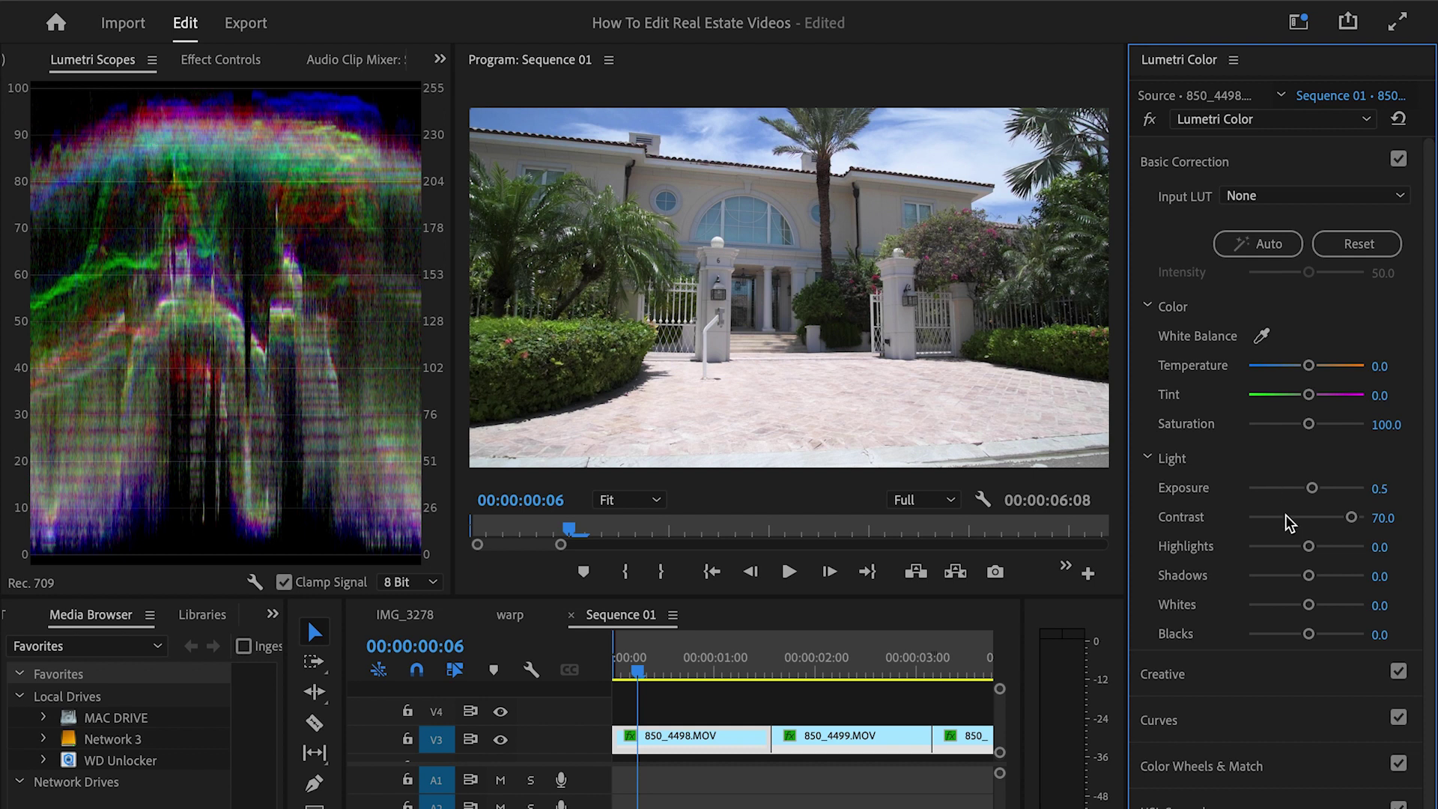
# Lower the Exposure to about 0.3, try reduced Highlights at about -15.4 and -5.8, and reset the Highlights to 0.
pyautogui.moveTo(1304, 547)
pyautogui.mouseDown()
pyautogui.moveTo(1270, 566)
pyautogui.moveTo(1323, 554)
pyautogui.moveTo(1299, 562)
pyautogui.mouseUp()
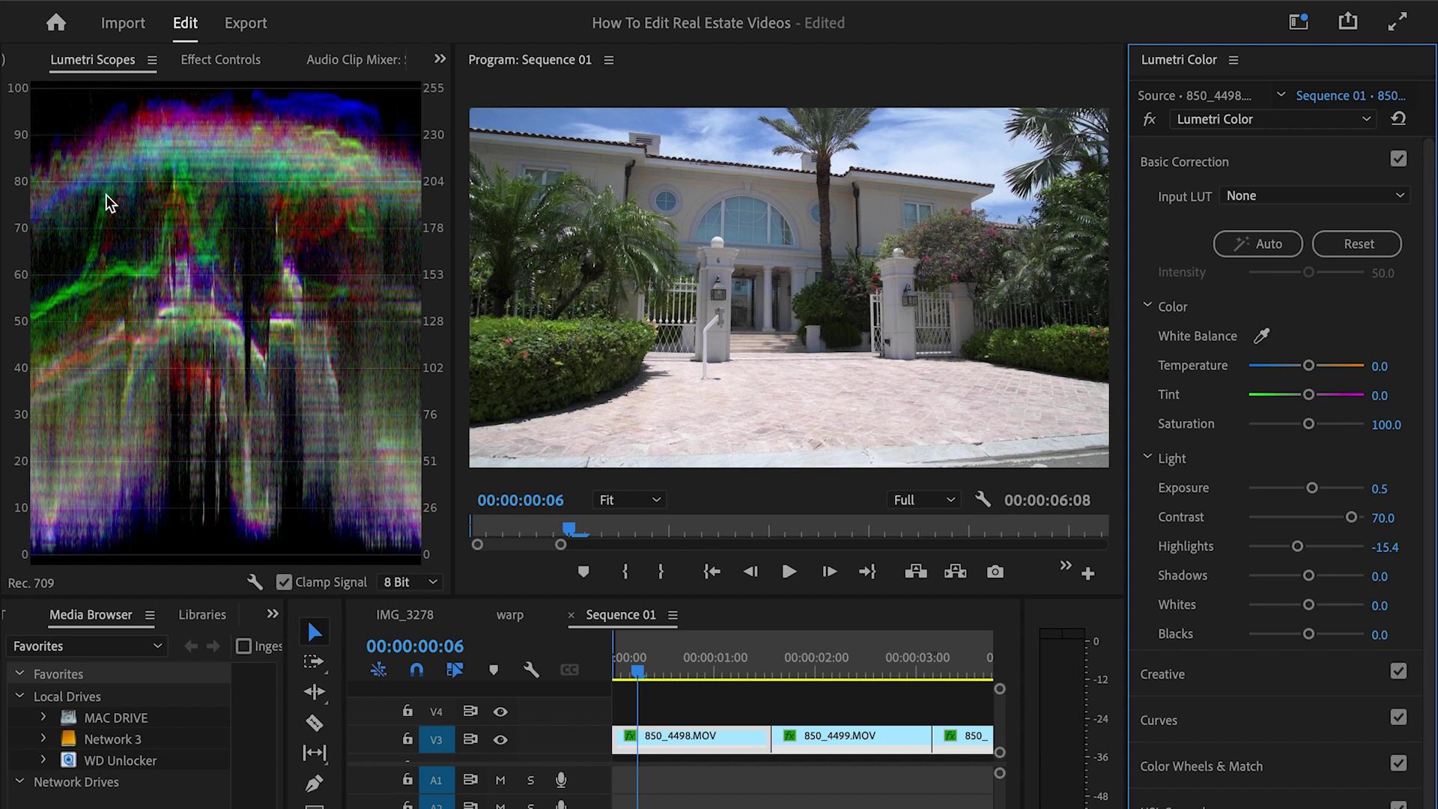
pyautogui.moveTo(1312, 489); pyautogui.dragTo(1308, 496)
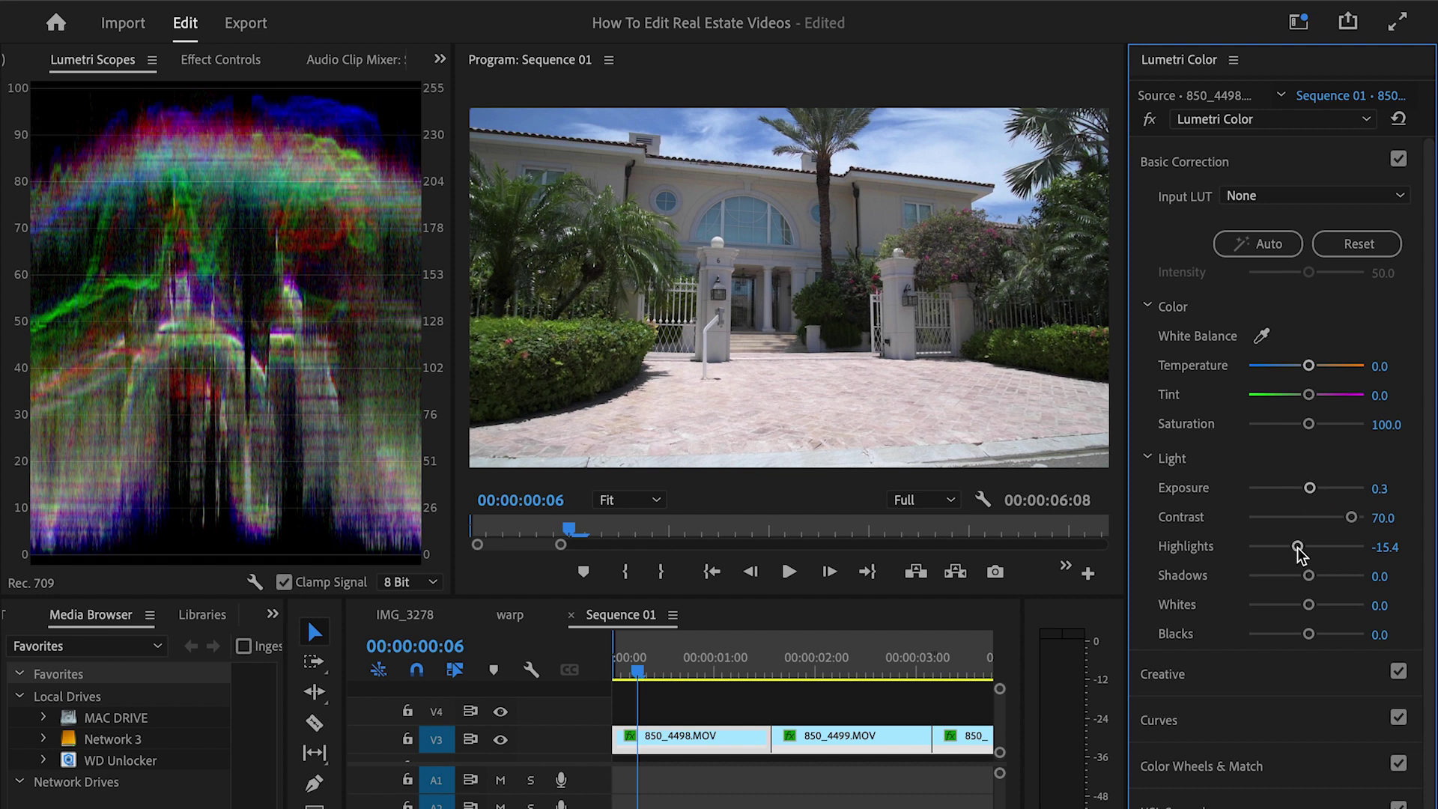
pyautogui.moveTo(1299, 549); pyautogui.dragTo(1300, 552)
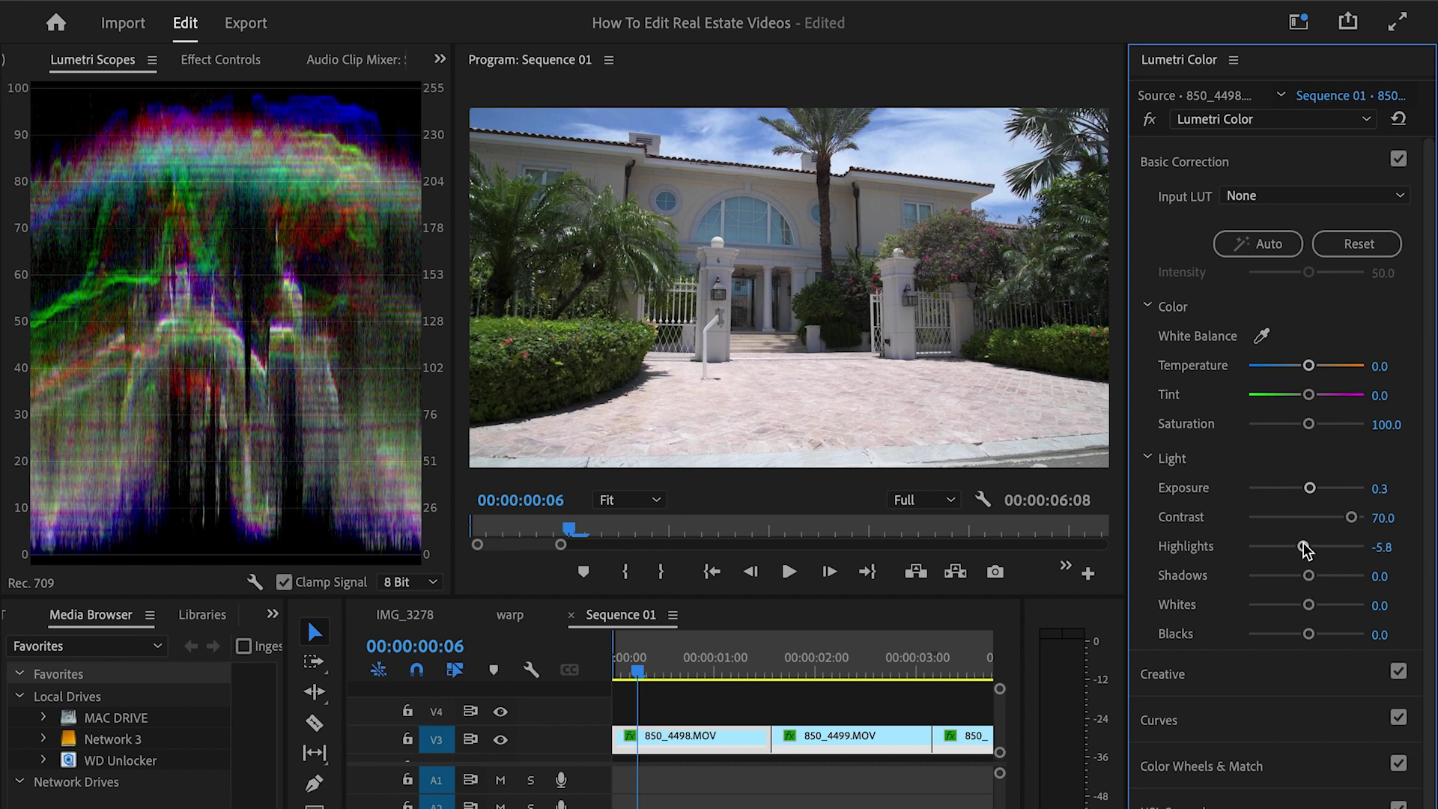
pyautogui.doubleClick(1305, 553)
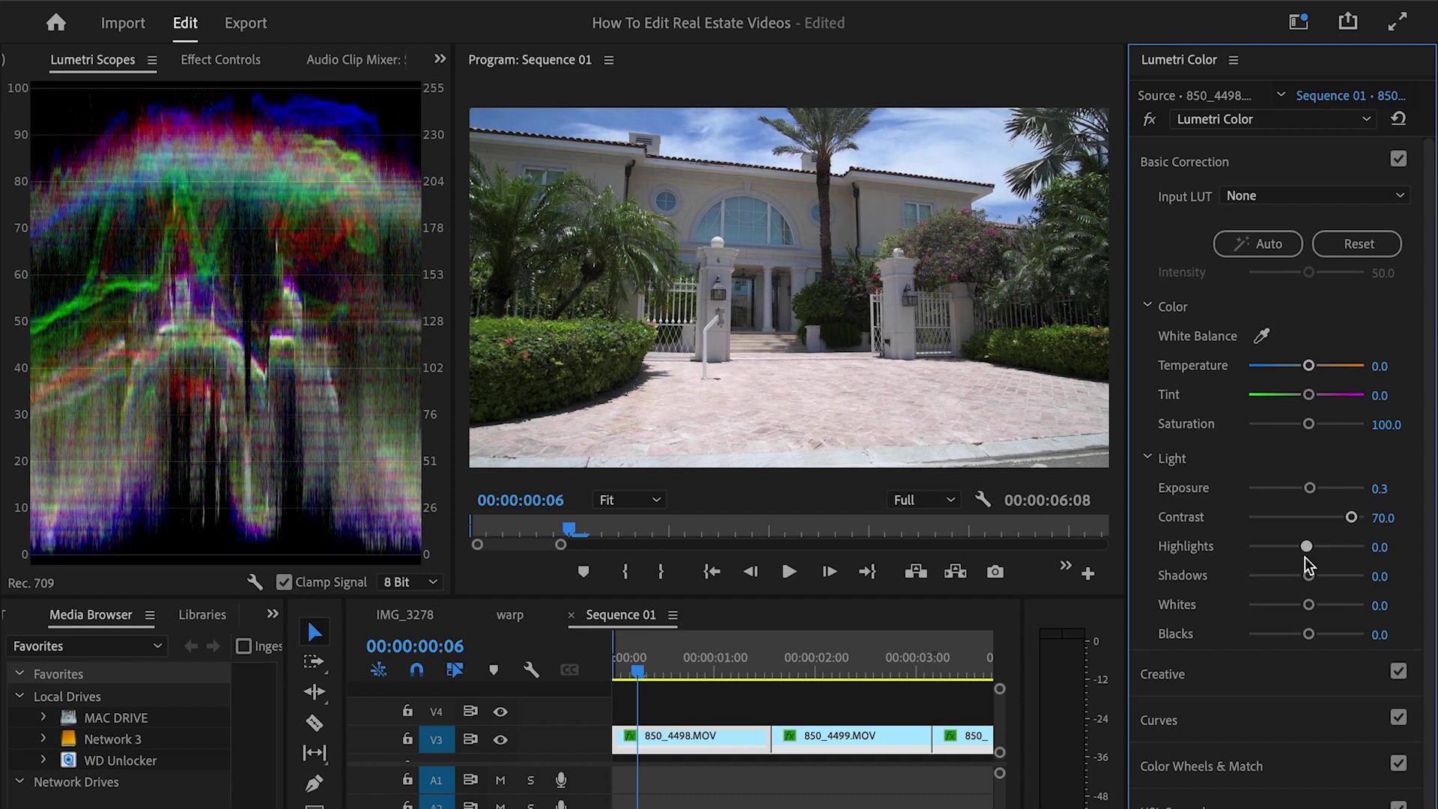
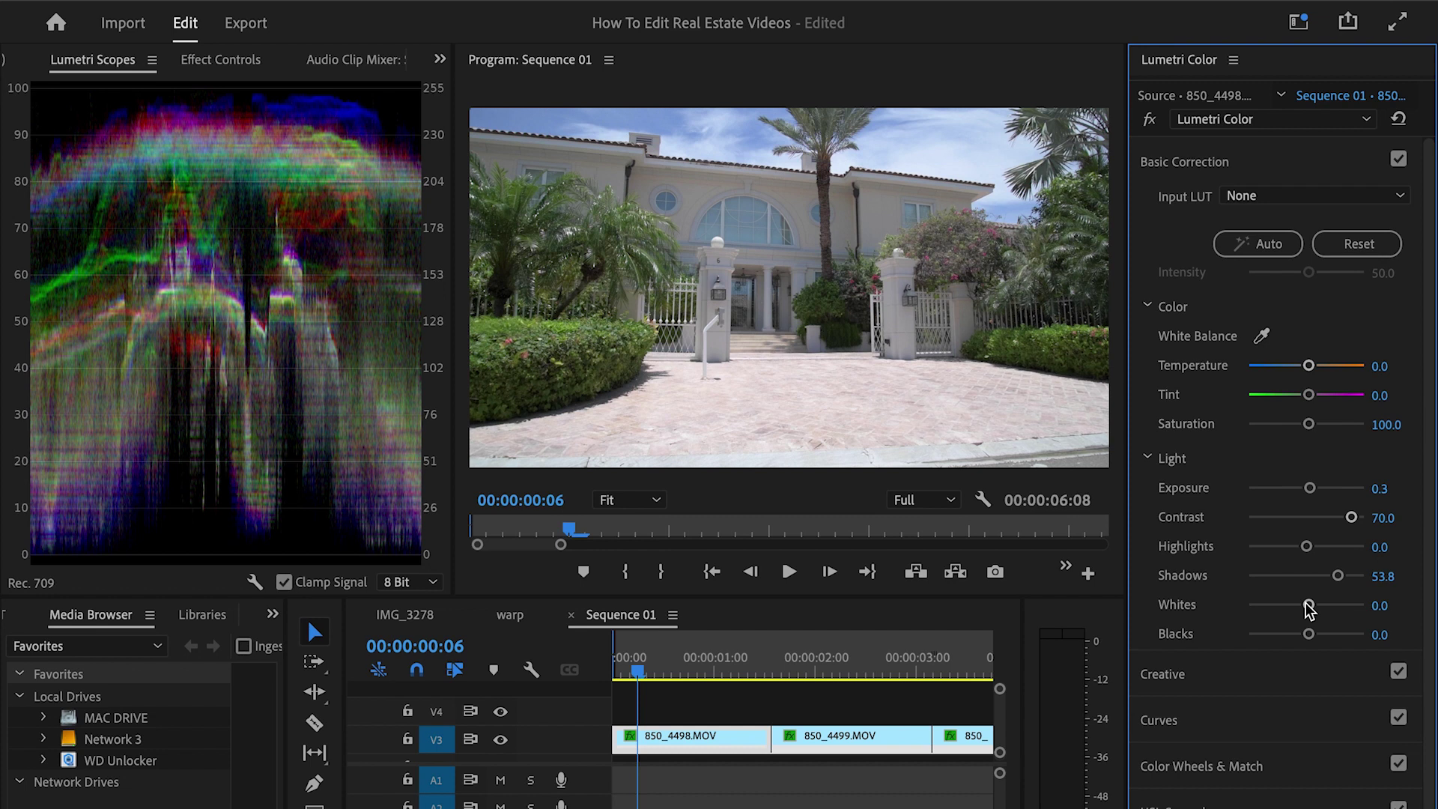
# Set the Whites to about 11.5, and reset the Blacks to 0 after trying values between about -11.5 and 7.7.
pyautogui.moveTo(1309, 605); pyautogui.dragTo(1272, 605)
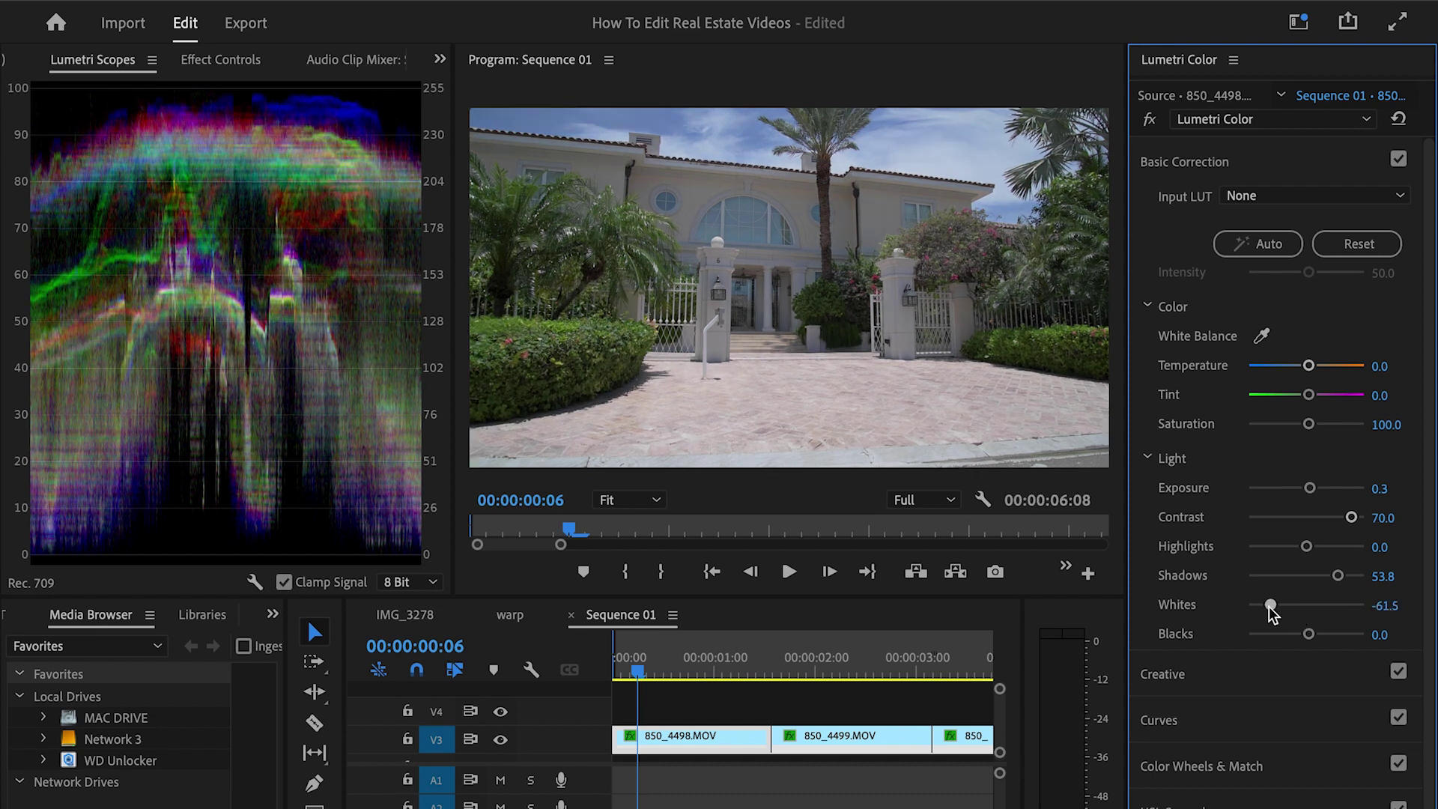
pyautogui.moveTo(1269, 607); pyautogui.dragTo(1300, 645)
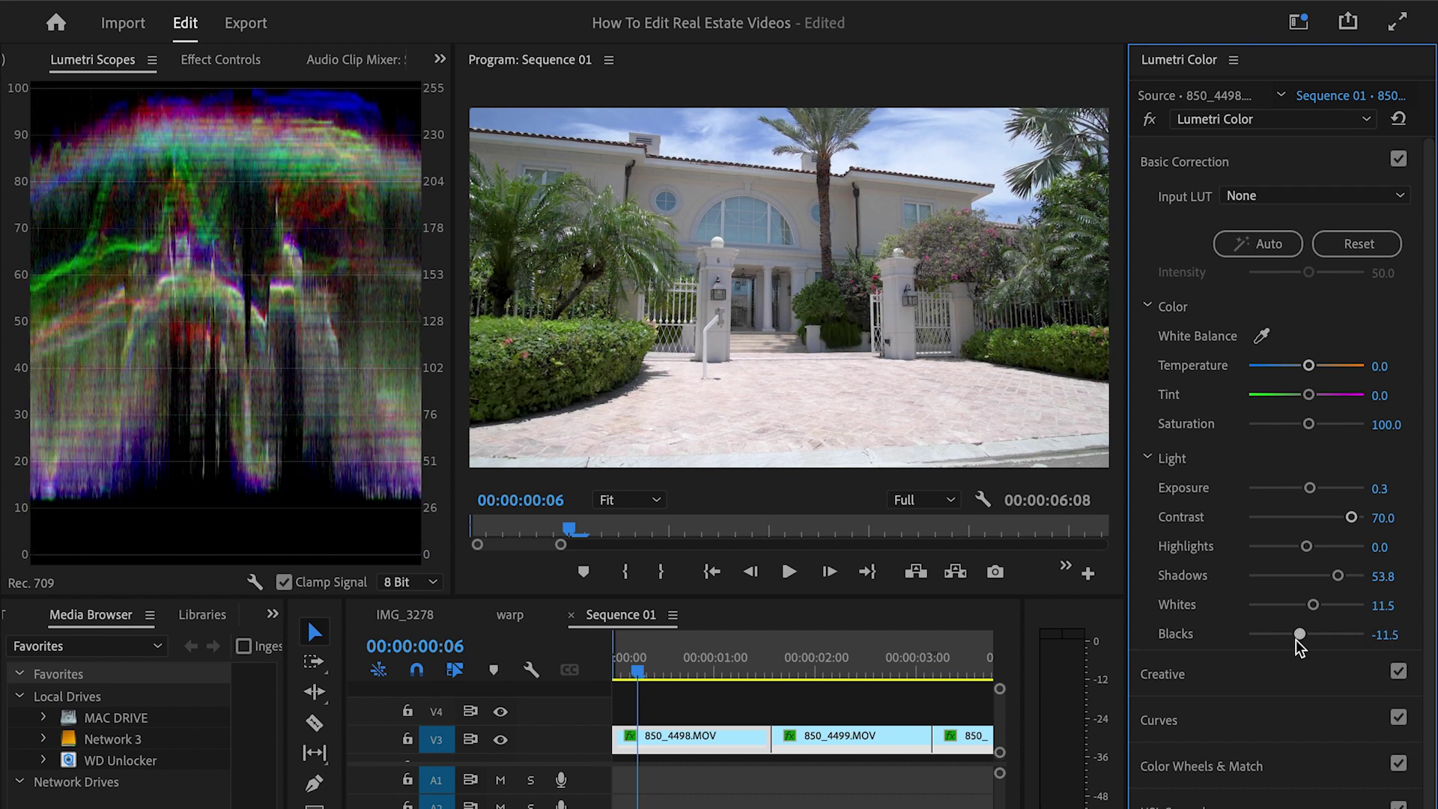
pyautogui.click(1308, 634)
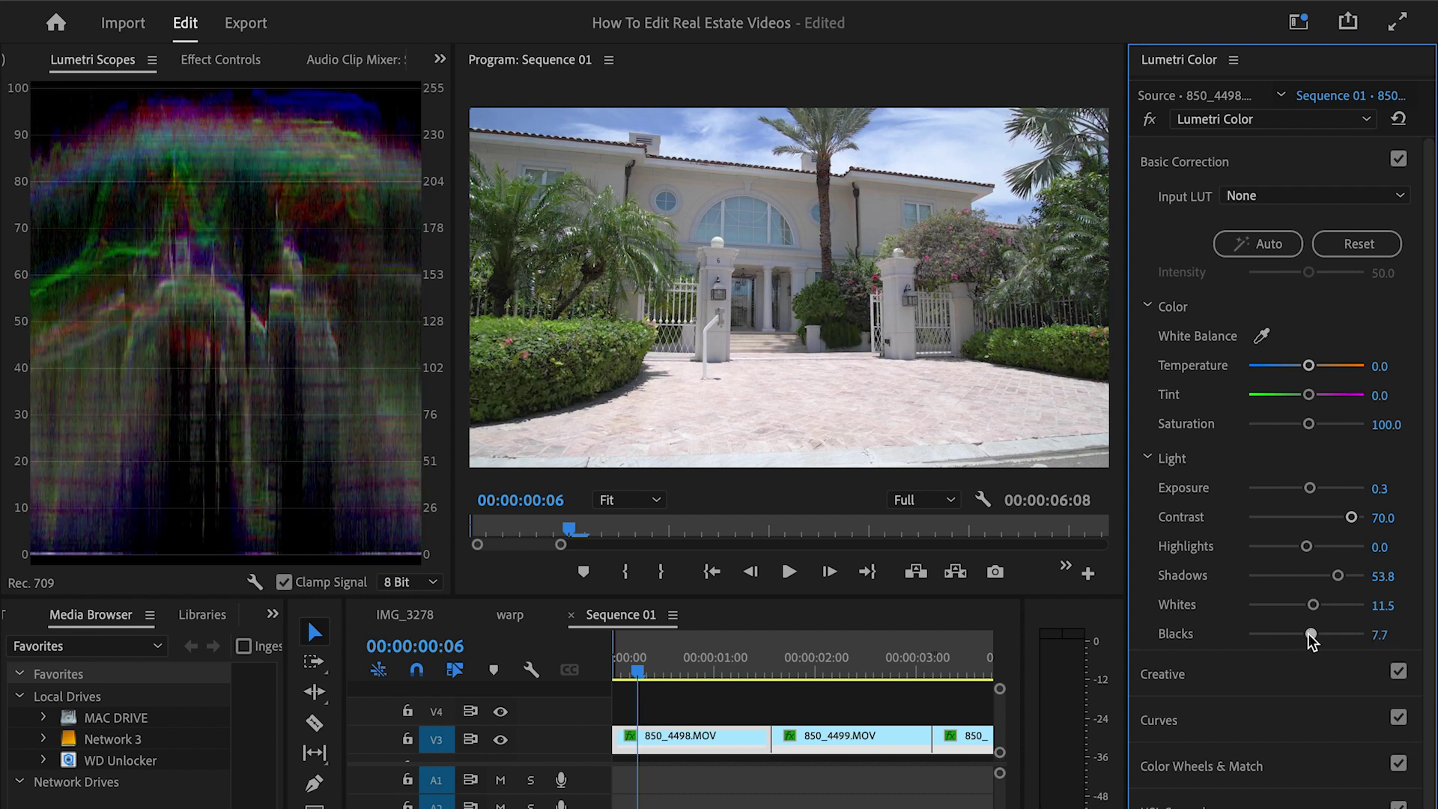
pyautogui.moveTo(1309, 634); pyautogui.dragTo(1310, 634)
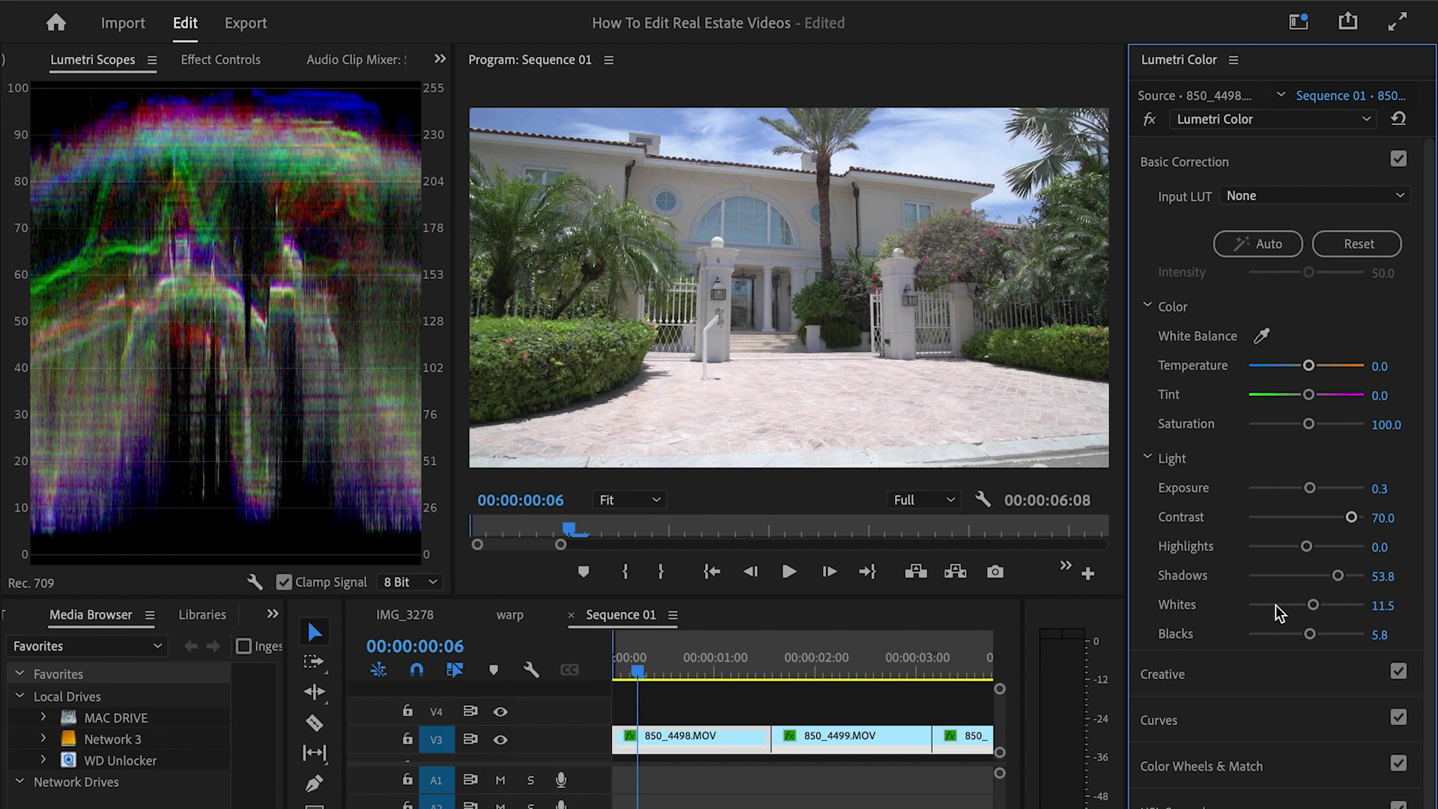
pyautogui.doubleClick(1309, 635)
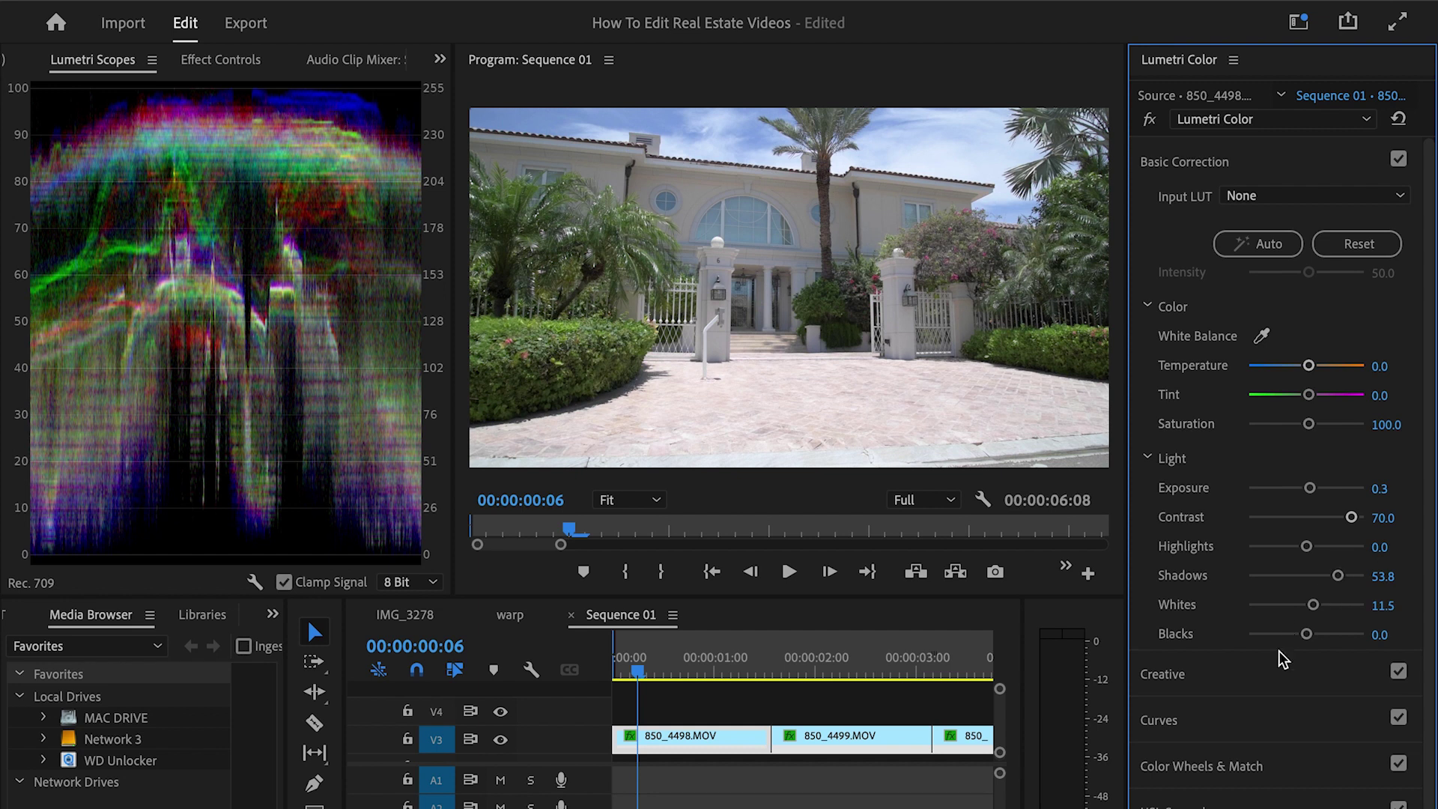
# Set the Saturation in the Creative adjustments to 160.
pyautogui.click(1268, 685)
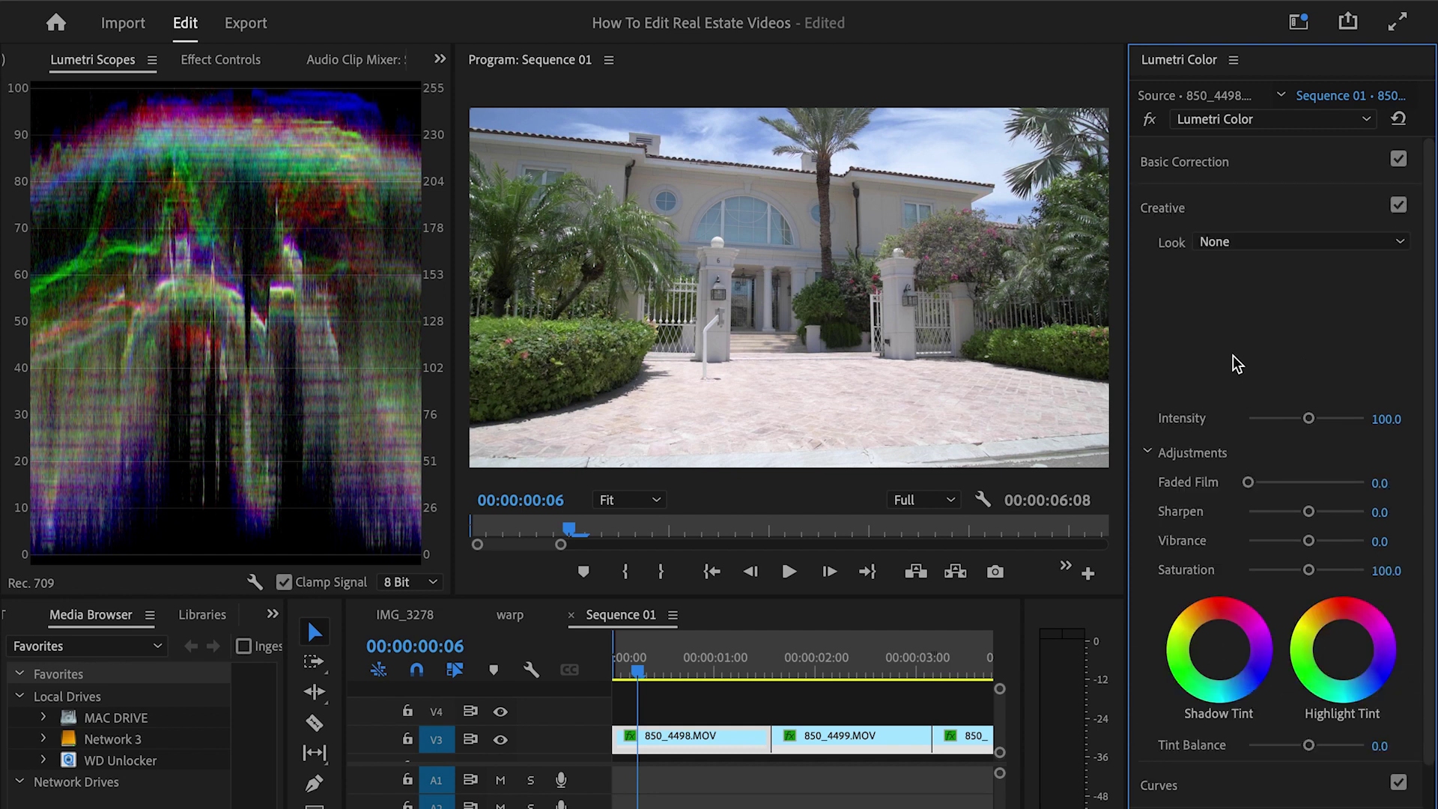
pyautogui.scroll(-1, 1217, 397)
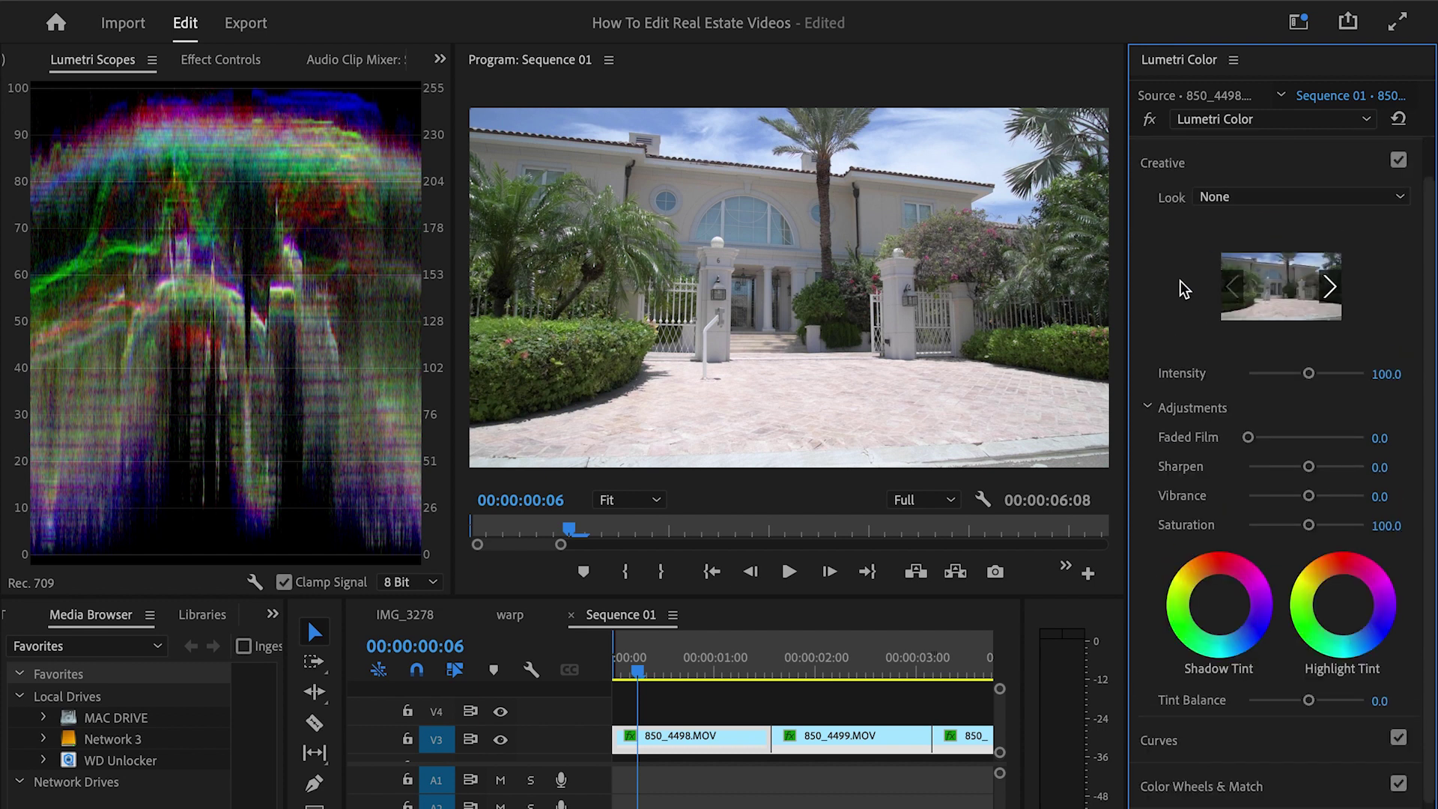
pyautogui.click(1386, 526)
pyautogui.write('160')
pyautogui.press('Return')
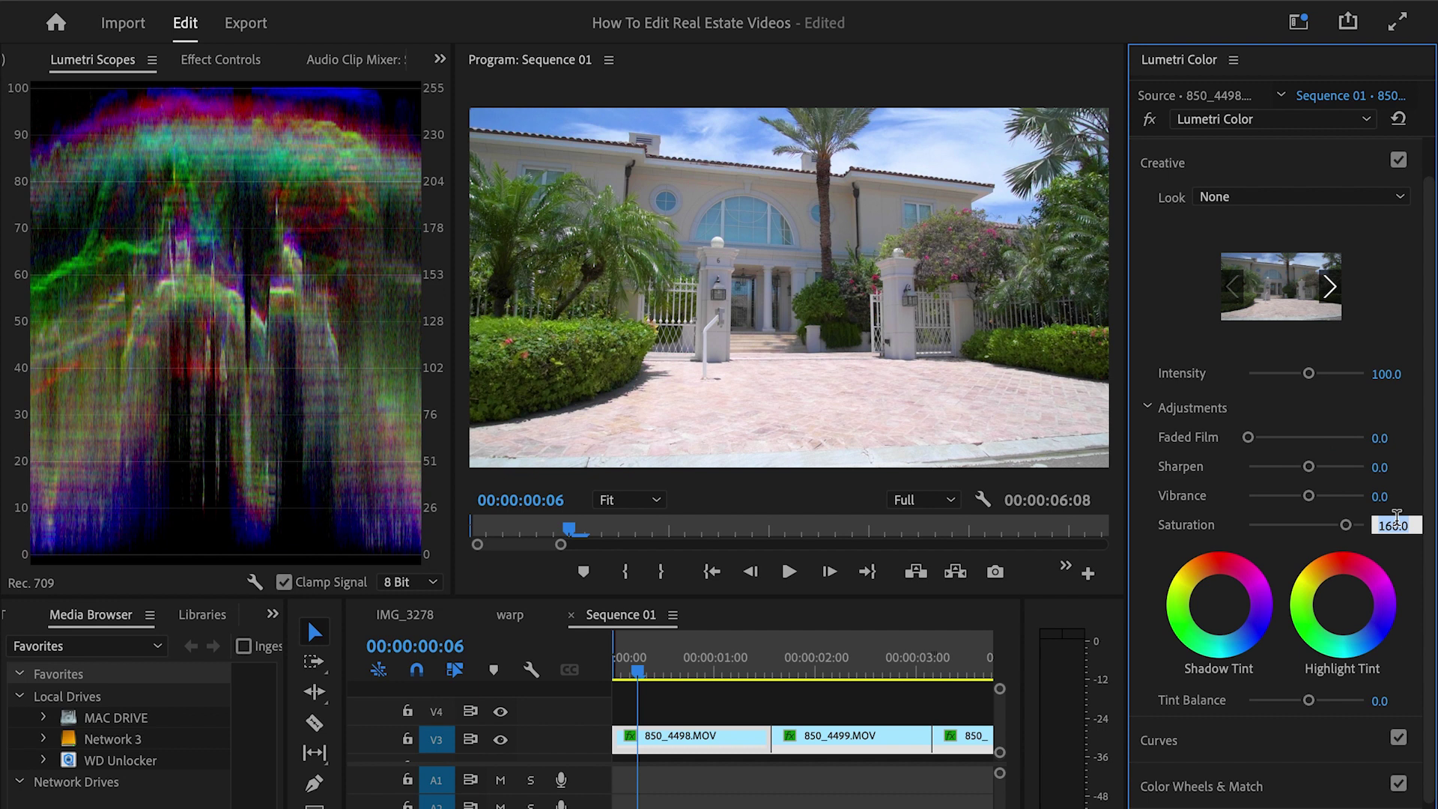
pyautogui.press('Return')
# Add a shadow point and a highlight point to the white RGB curve, and pull the shadow point slightly below the diagonal.
pyautogui.click(1242, 745)
pyautogui.click(1209, 548)
pyautogui.click(1336, 397)
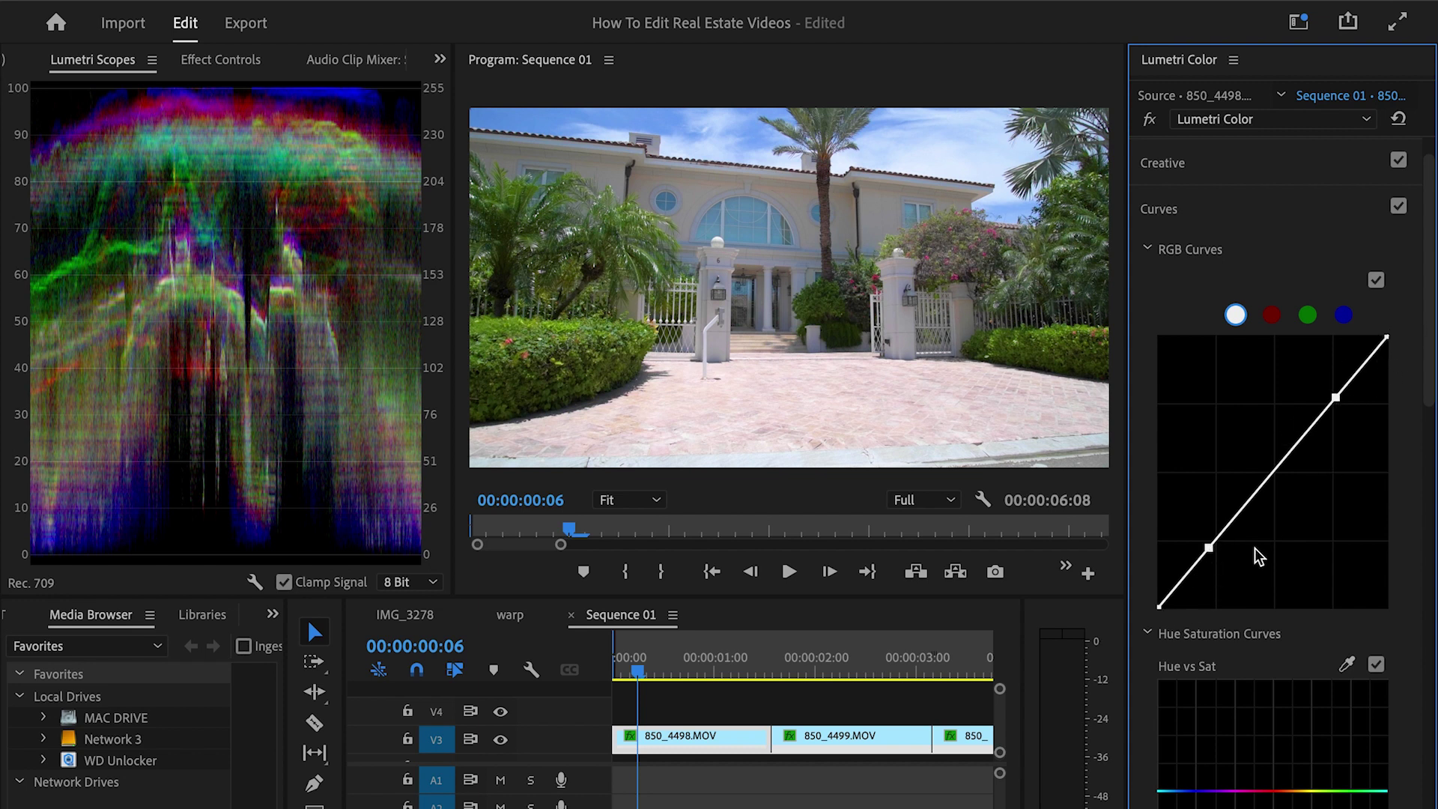
pyautogui.moveTo(1211, 549); pyautogui.dragTo(1216, 553)
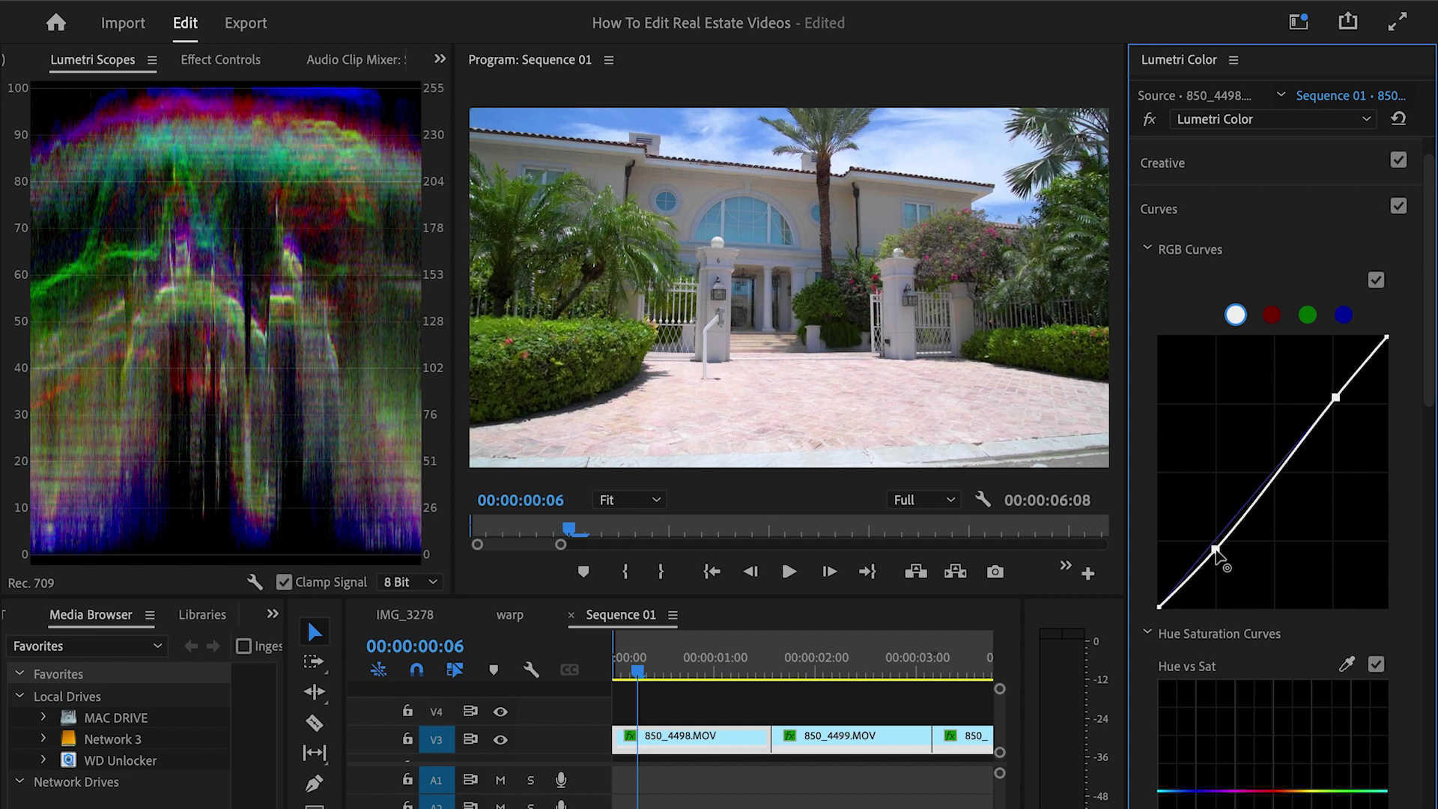
# Compare the image with the Curves adjustment switched off and on.
pyautogui.click(1397, 209)
pyautogui.click(1397, 209)
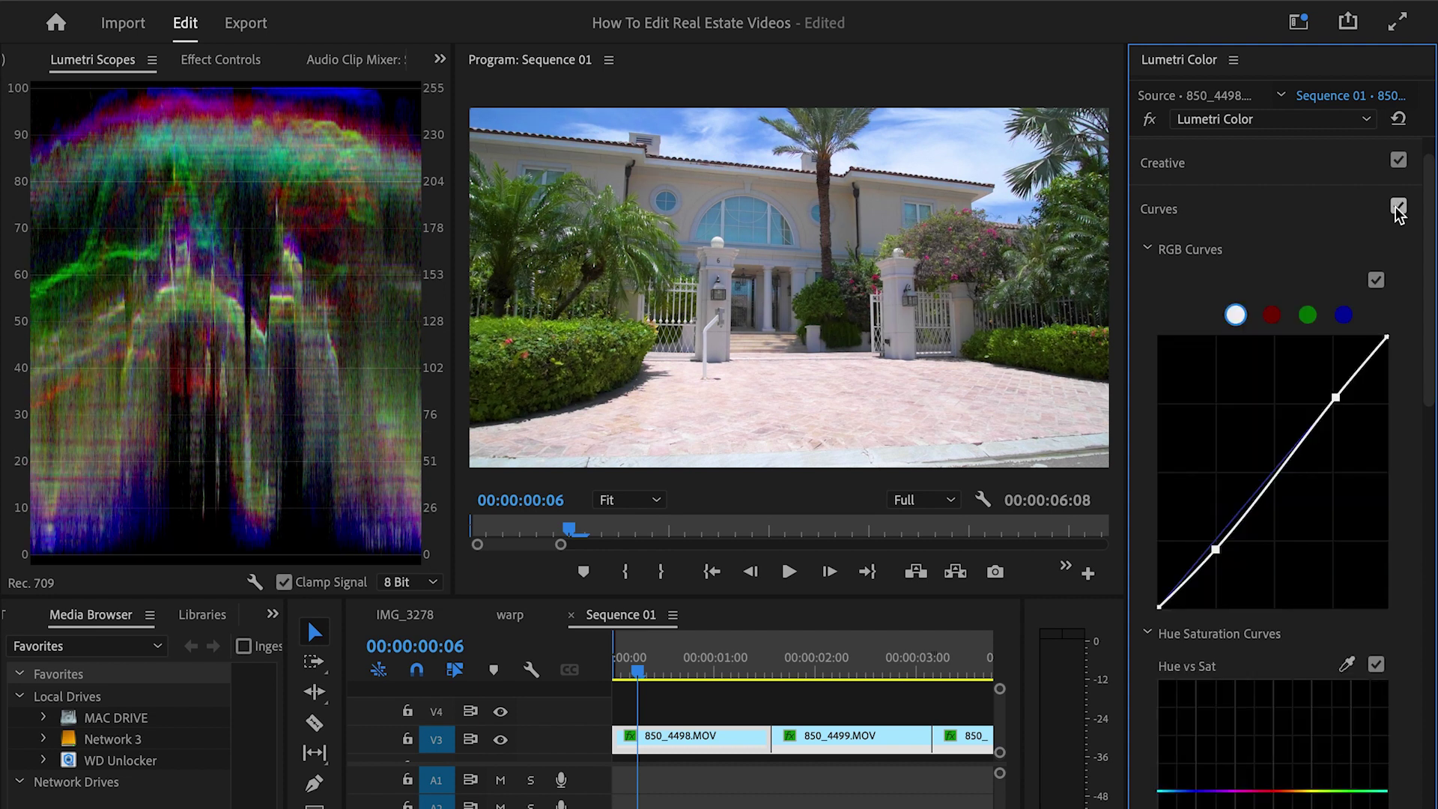
pyautogui.click(1398, 209)
pyautogui.click(1398, 209)
# Try pulling the RGB curve's shadow point far below the diagonal, undo it, and close the Curves settings.
pyautogui.moveTo(1216, 550); pyautogui.dragTo(1263, 561)
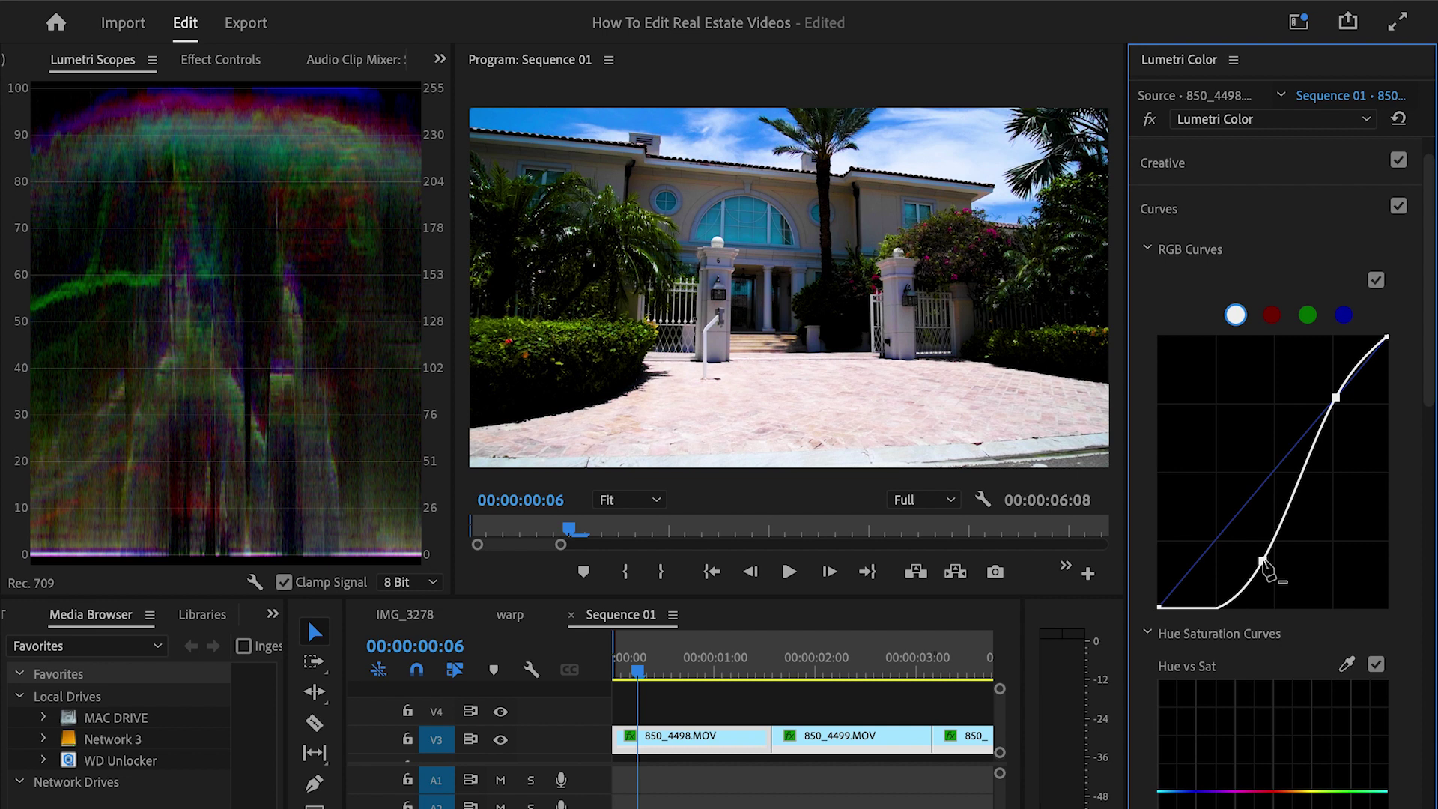
pyautogui.press('super+z')
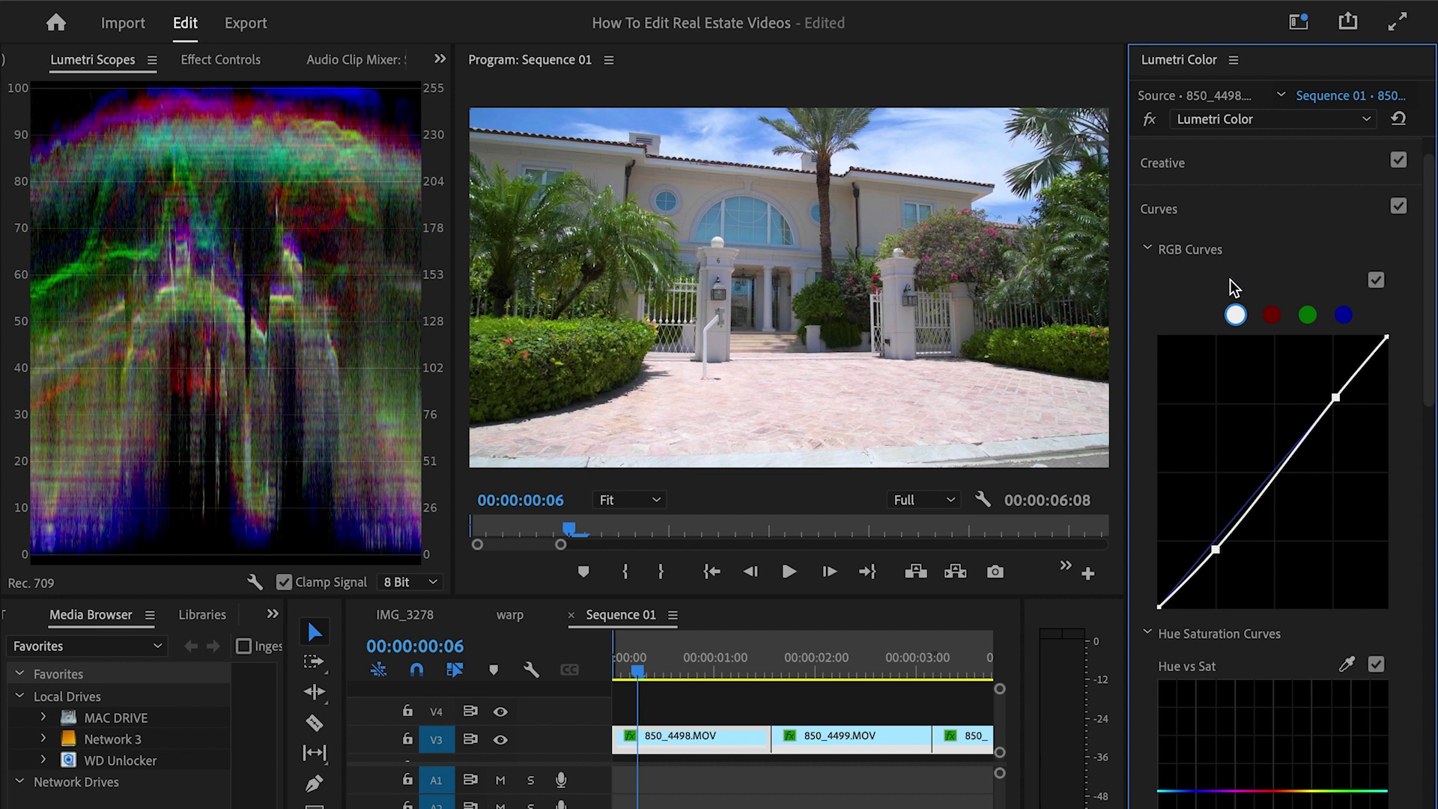
pyautogui.click(1225, 212)
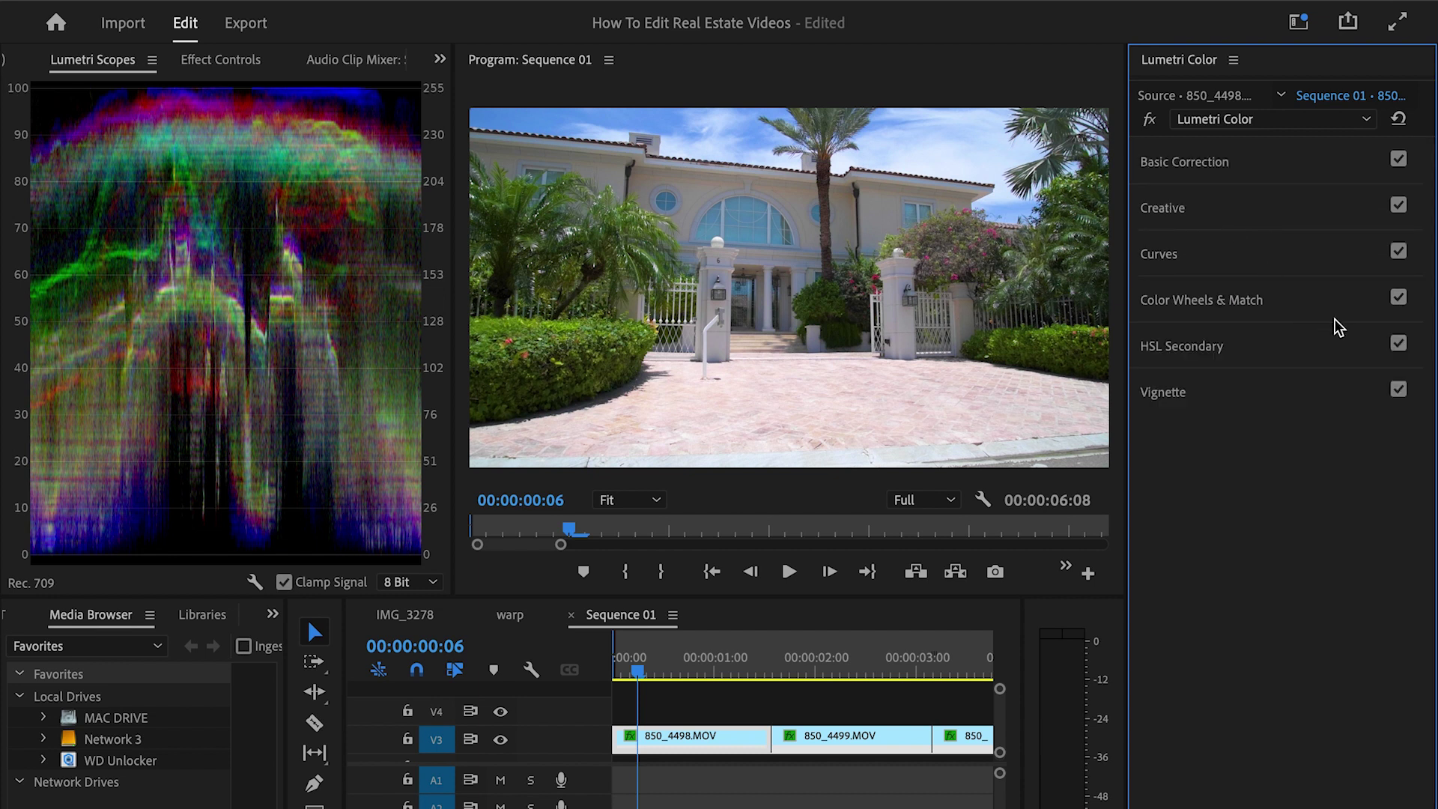
# Apply a vignette with Amount about -1.8, Midpoint about 19.2, Roundness about 50 and Feather about 85.6.
pyautogui.click(1237, 405)
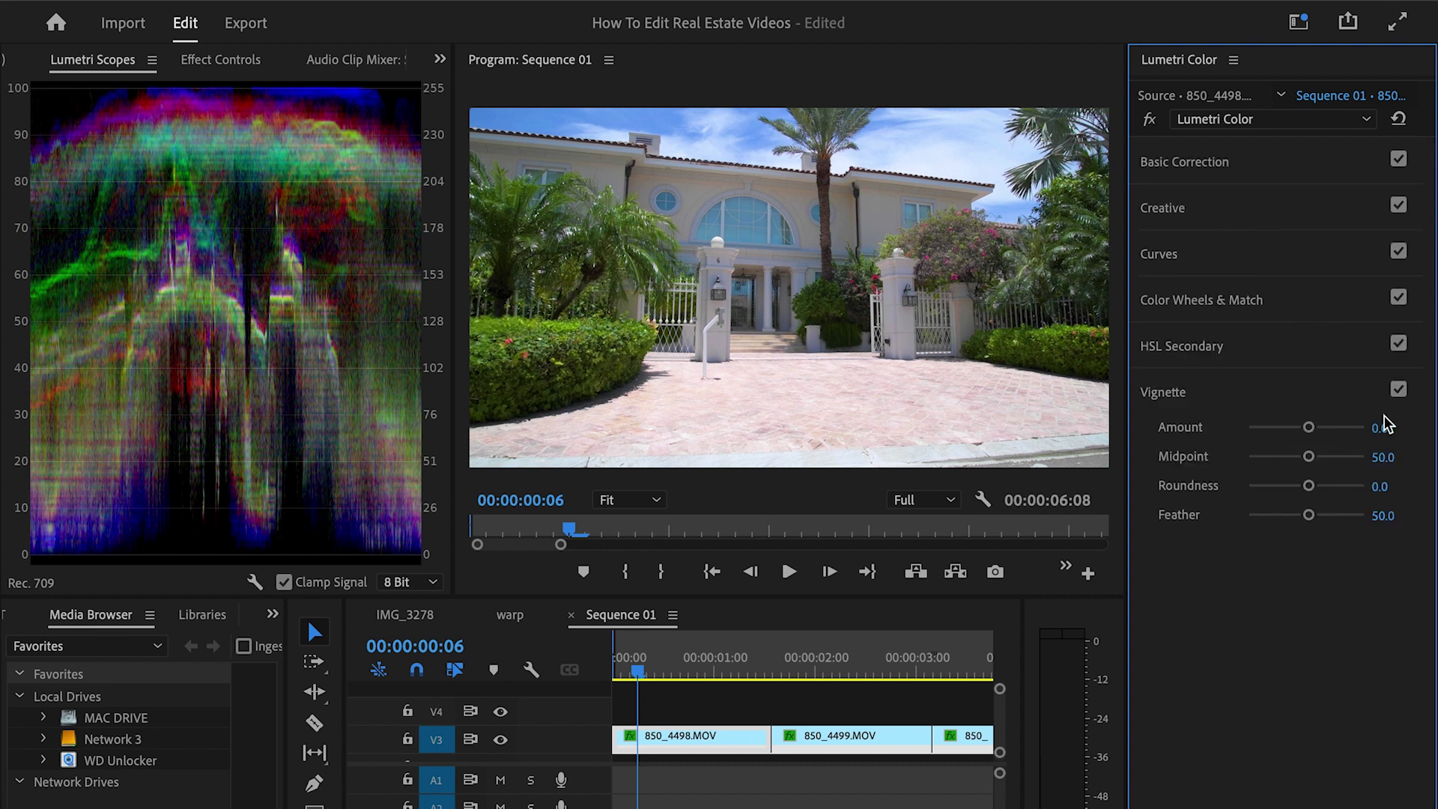
pyautogui.click(1397, 390)
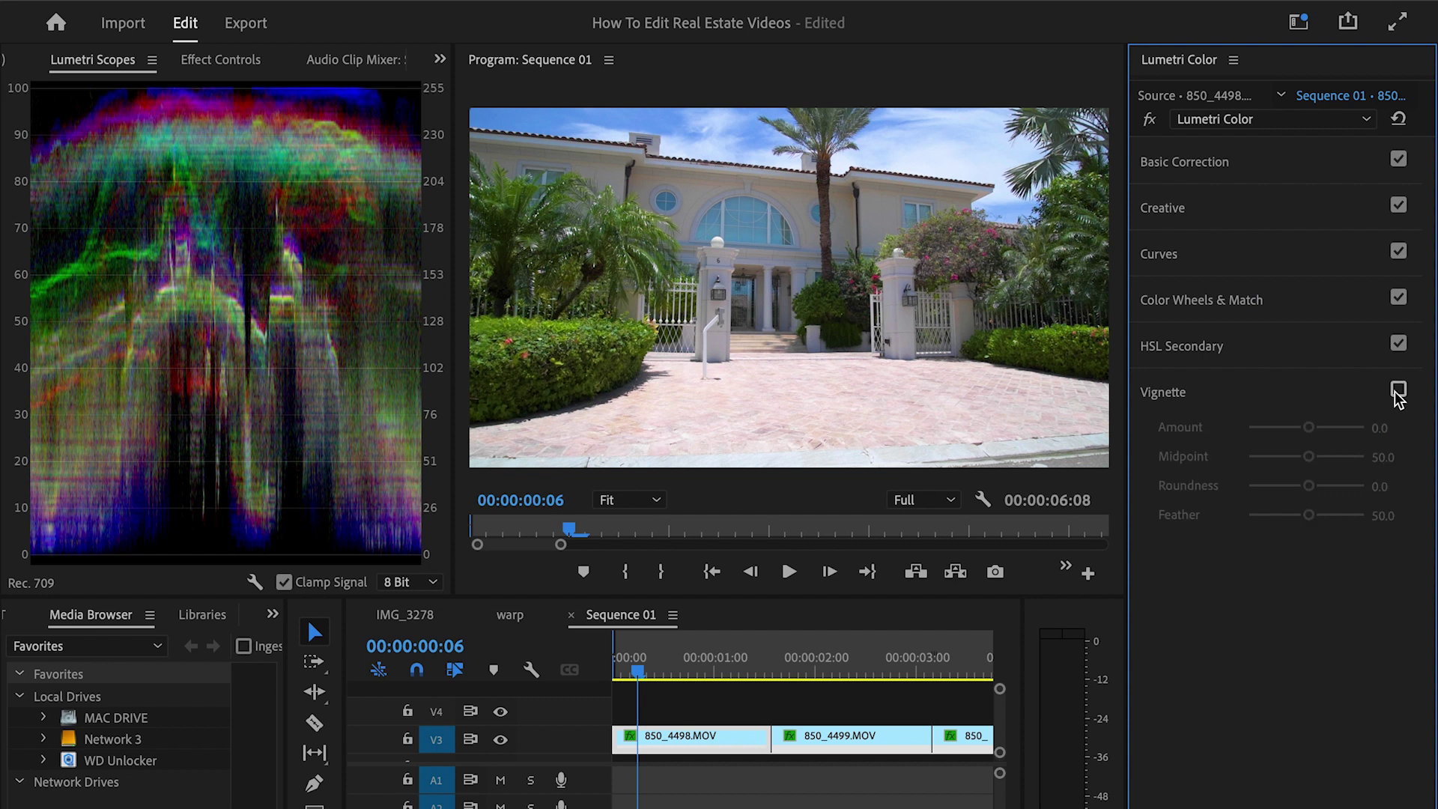
pyautogui.click(1397, 391)
pyautogui.click(1273, 427)
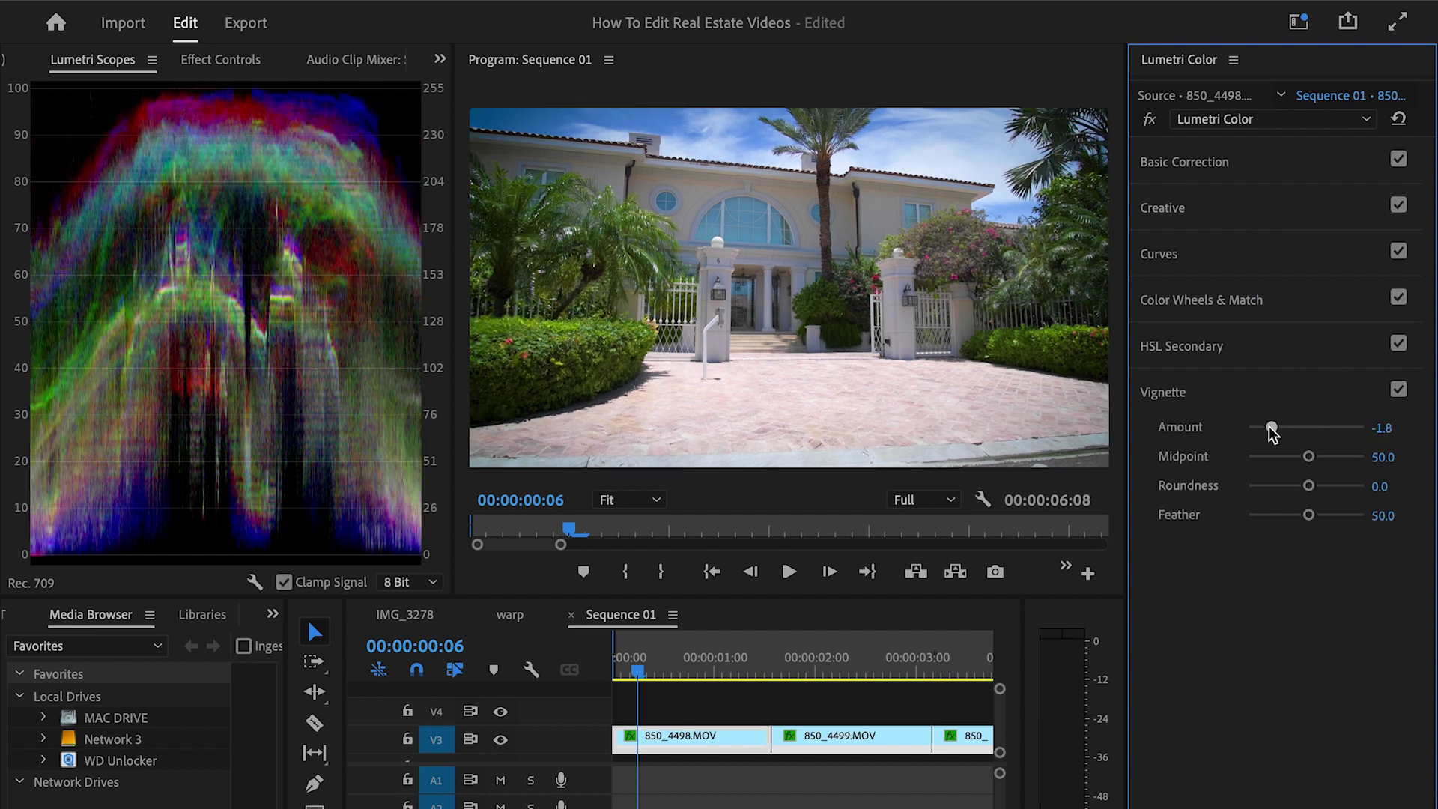
pyautogui.click(1268, 455)
pyautogui.moveTo(1253, 486); pyautogui.dragTo(1349, 522)
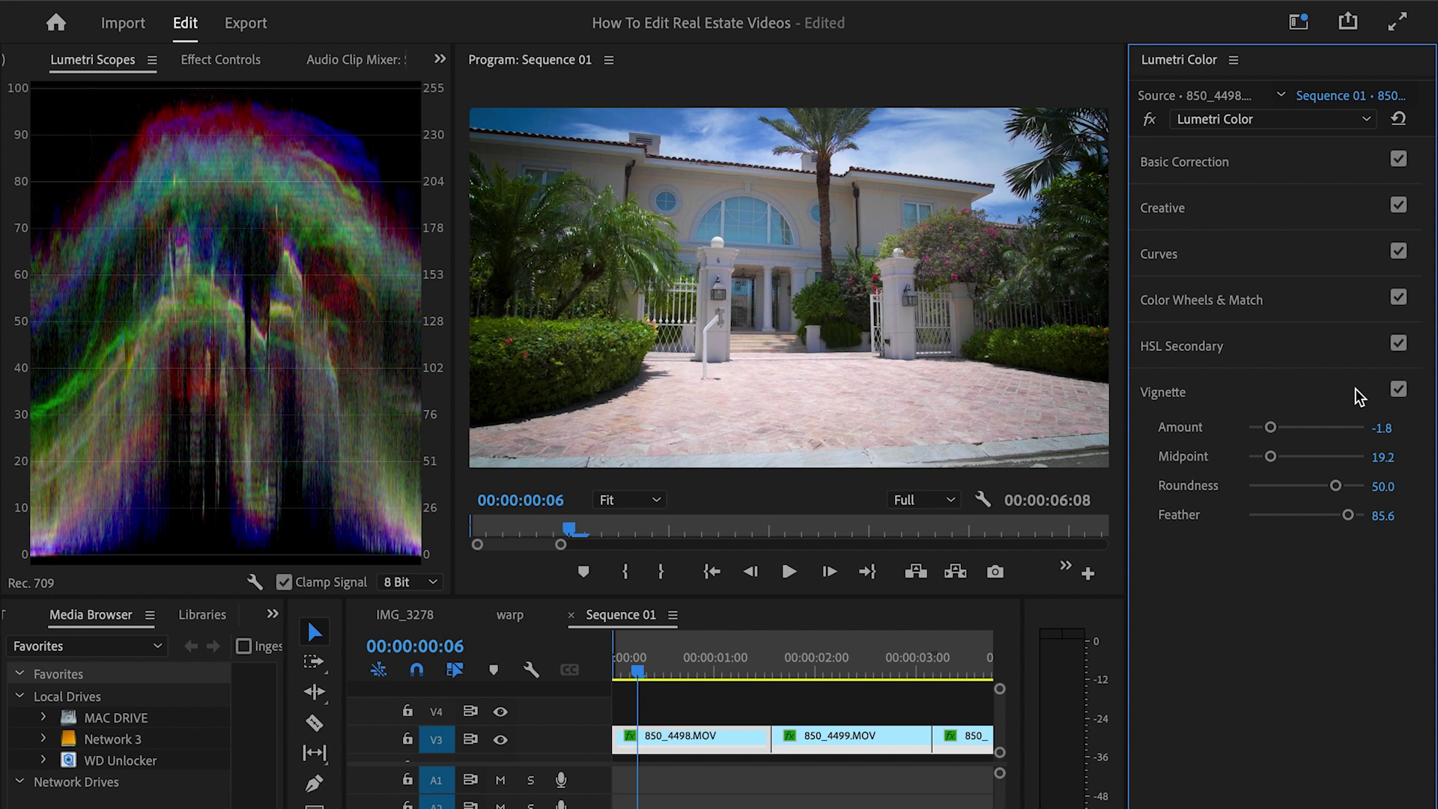
# Bring the vignette Amount back to nearly 0 and close the Vignette settings.
pyautogui.moveTo(1270, 427); pyautogui.dragTo(1309, 429)
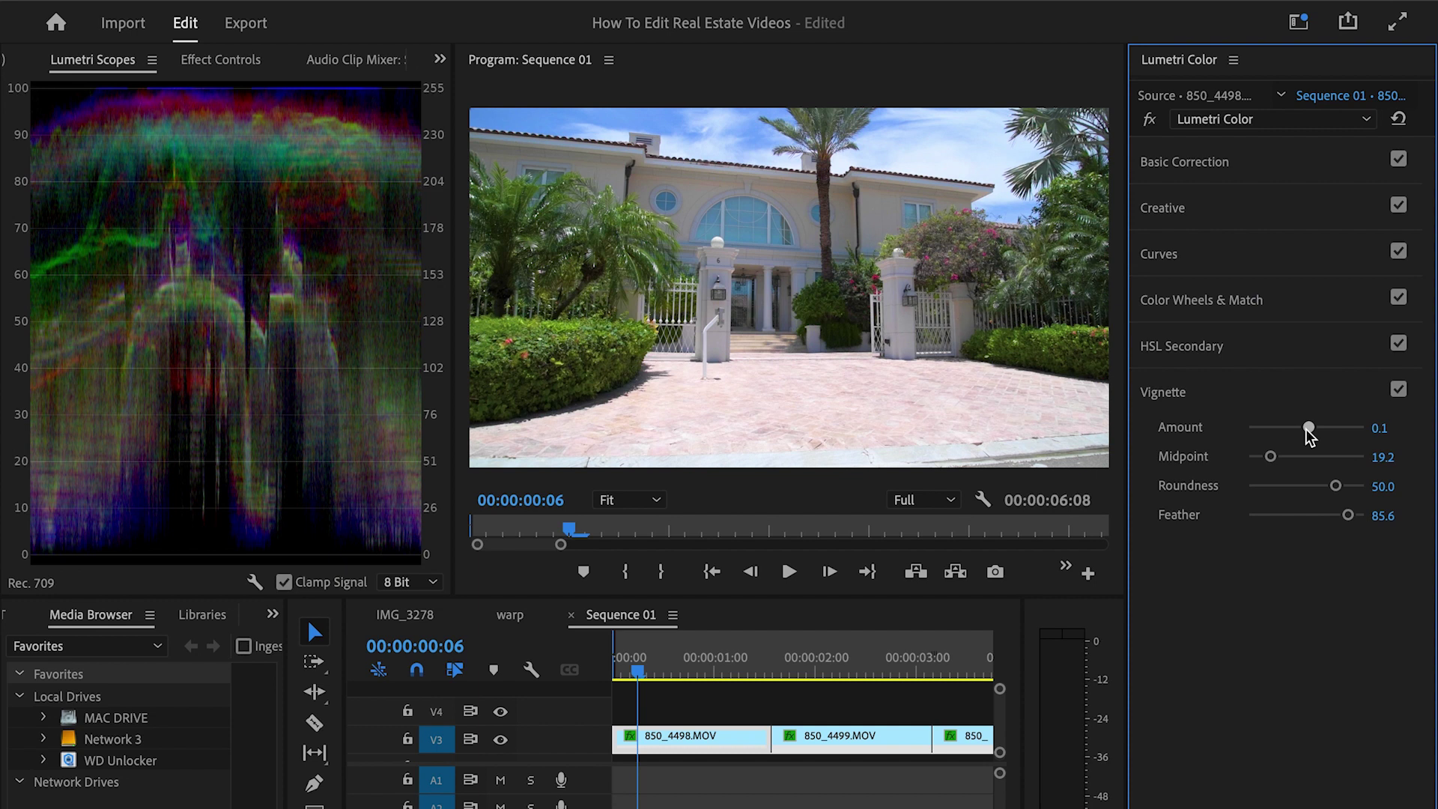
pyautogui.moveTo(1308, 429); pyautogui.dragTo(1311, 430)
pyautogui.click(1401, 402)
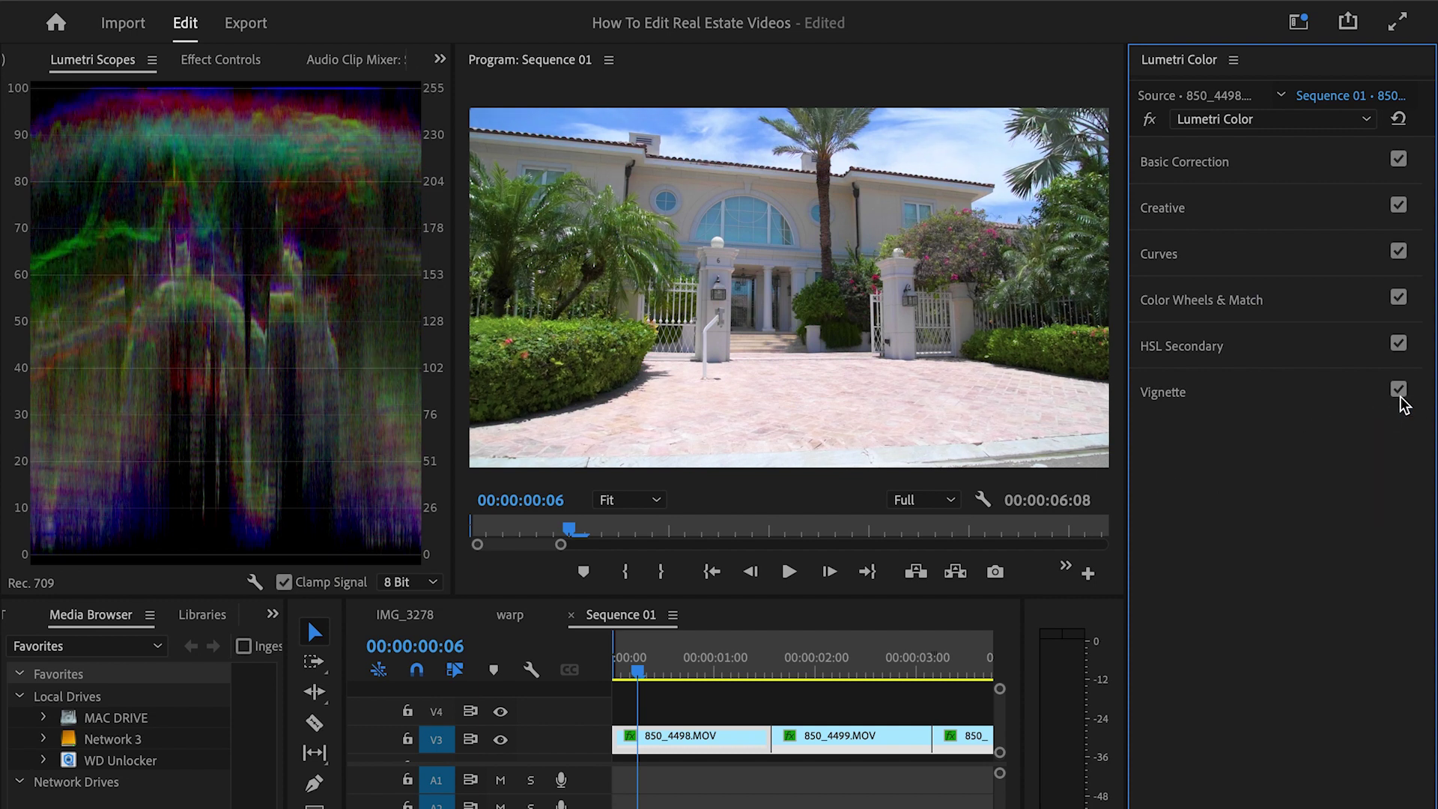
# Switch off the Vignette adjustment and leave the Creative settings collapsed.
pyautogui.click(1399, 396)
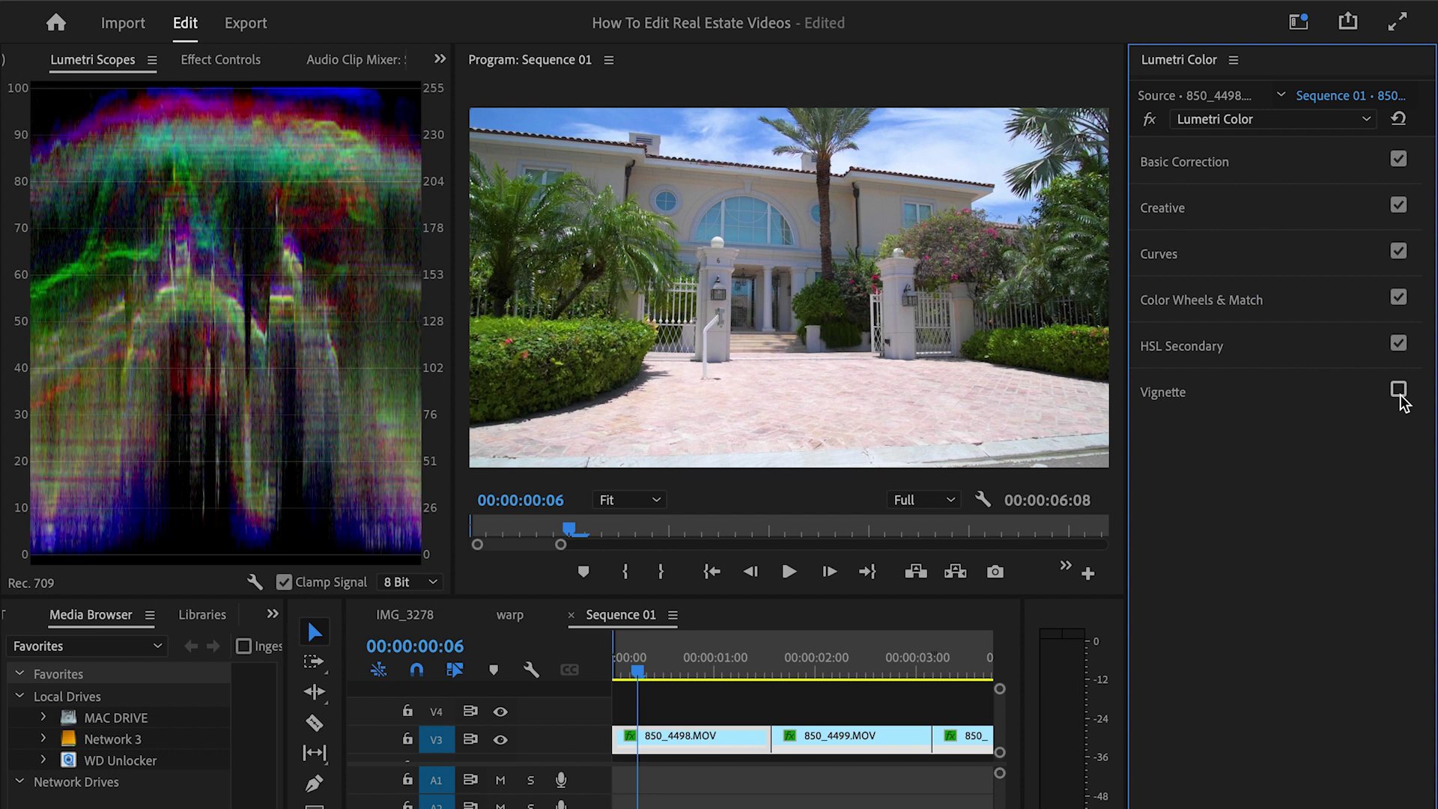
pyautogui.click(1400, 397)
pyautogui.click(1301, 208)
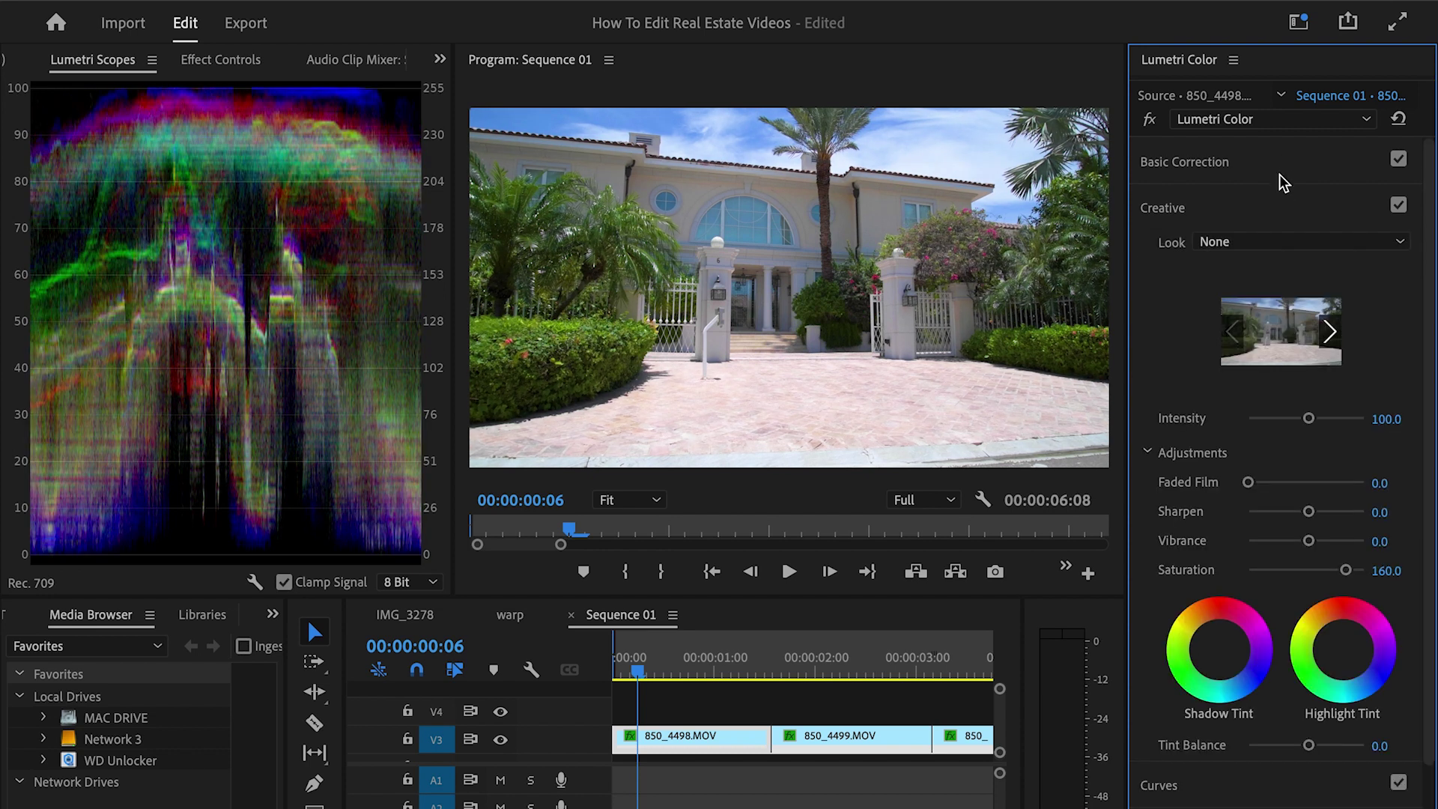
pyautogui.click(1277, 193)
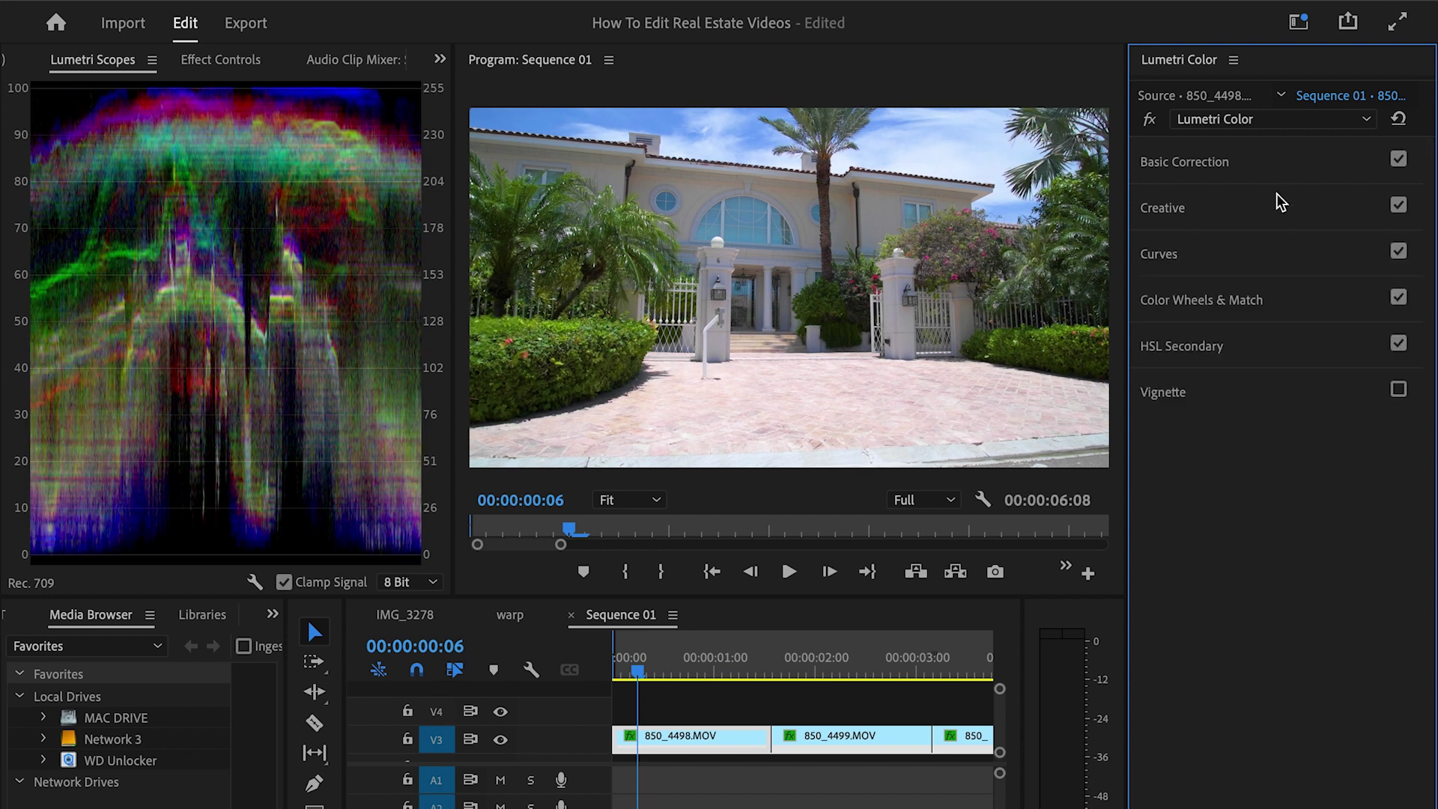
# Copy the active Lumetri Color effect from clip 850_4498.MOV.
pyautogui.click(222, 62)
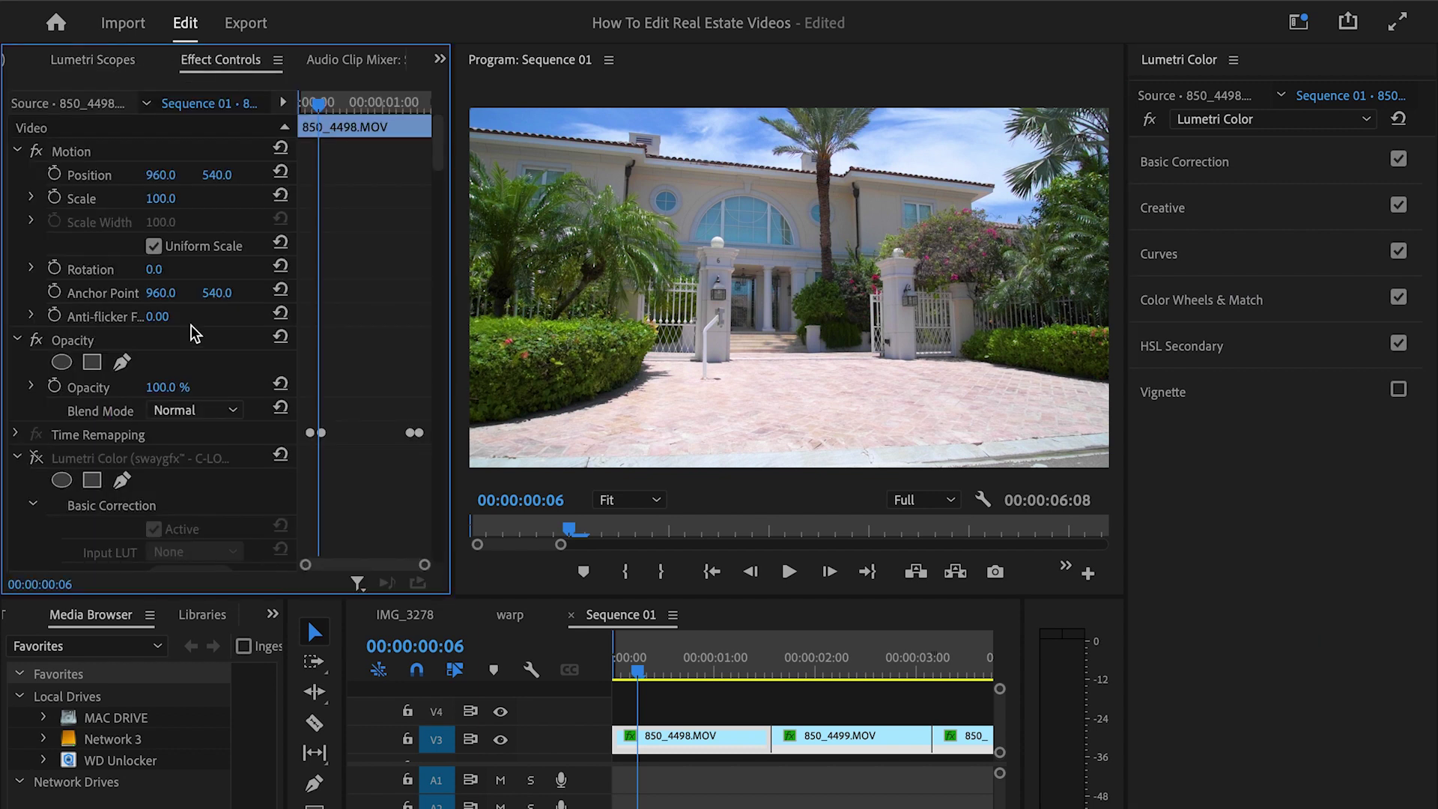
pyautogui.click(81, 105)
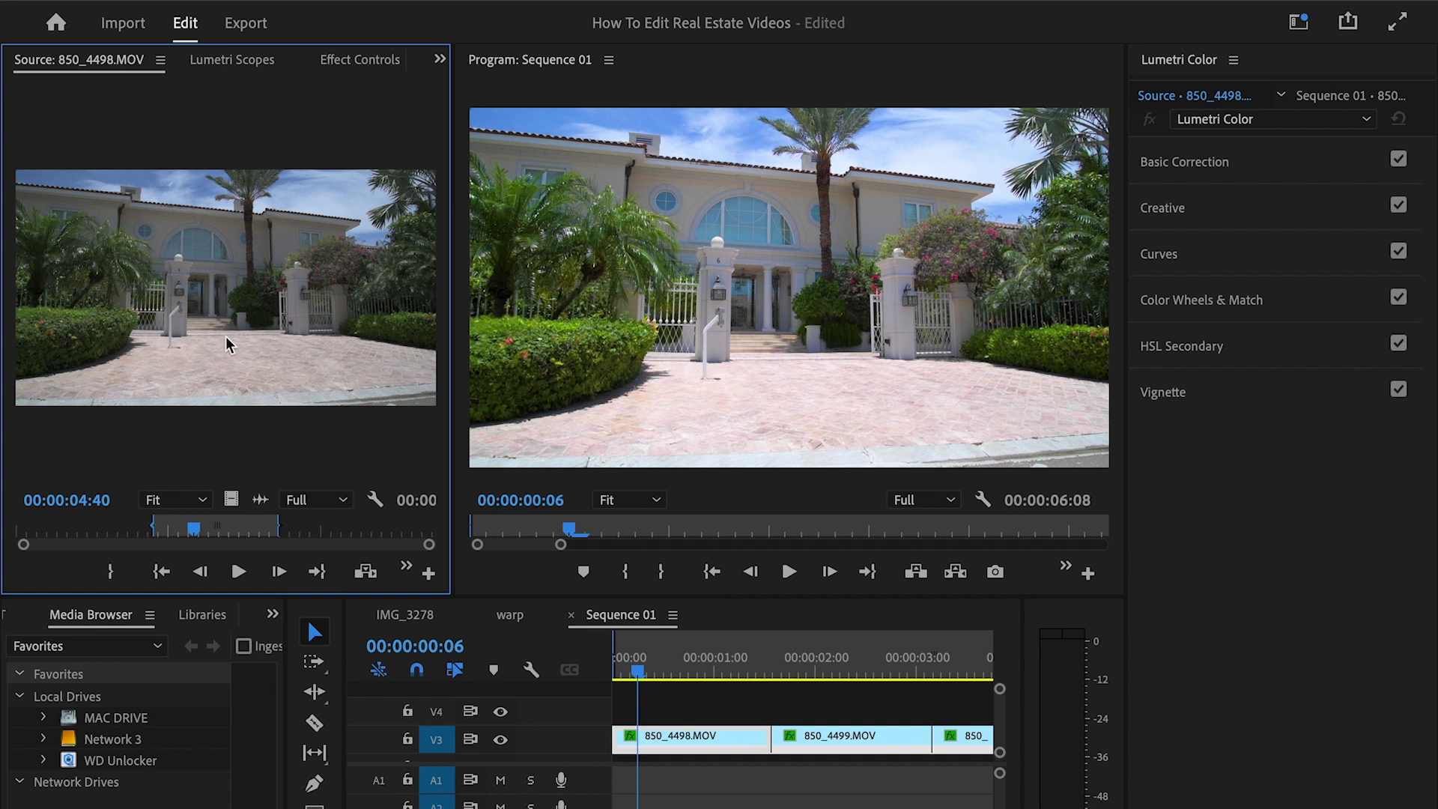
pyautogui.click(360, 60)
pyautogui.click(69, 344)
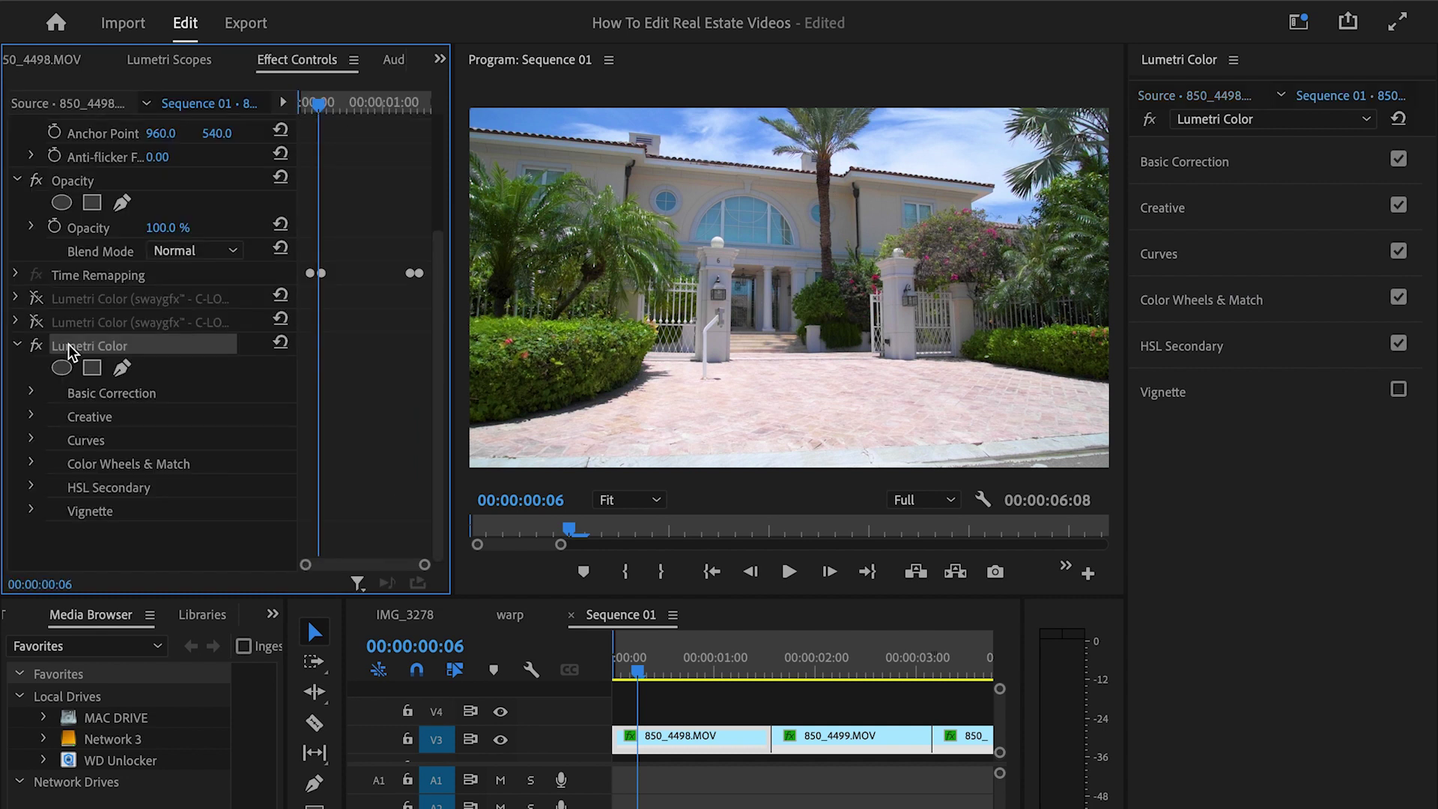
pyautogui.rightClick(172, 346)
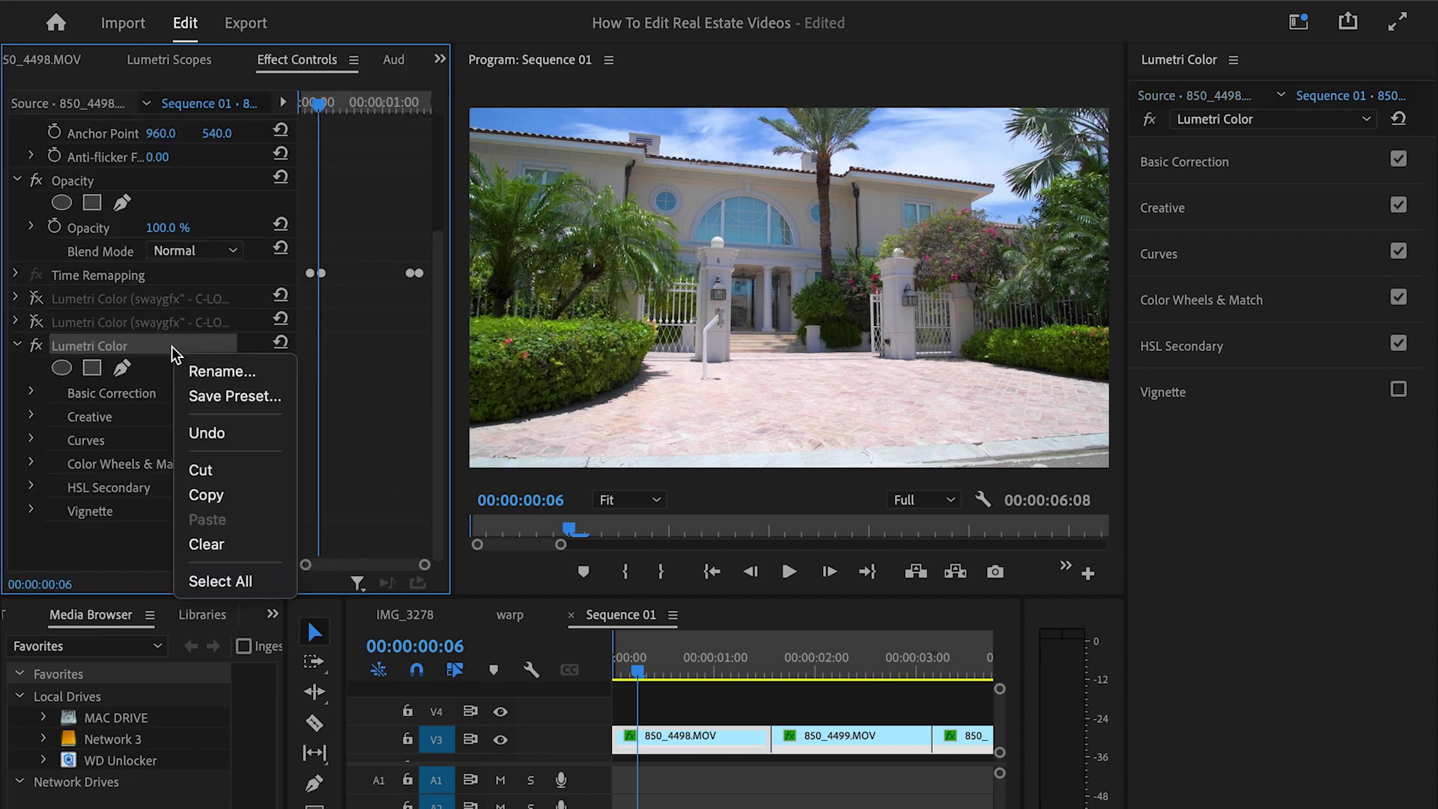
pyautogui.click(220, 496)
# Paste the copied Lumetri Color effect onto clip 850_4499.MOV.
pyautogui.click(821, 674)
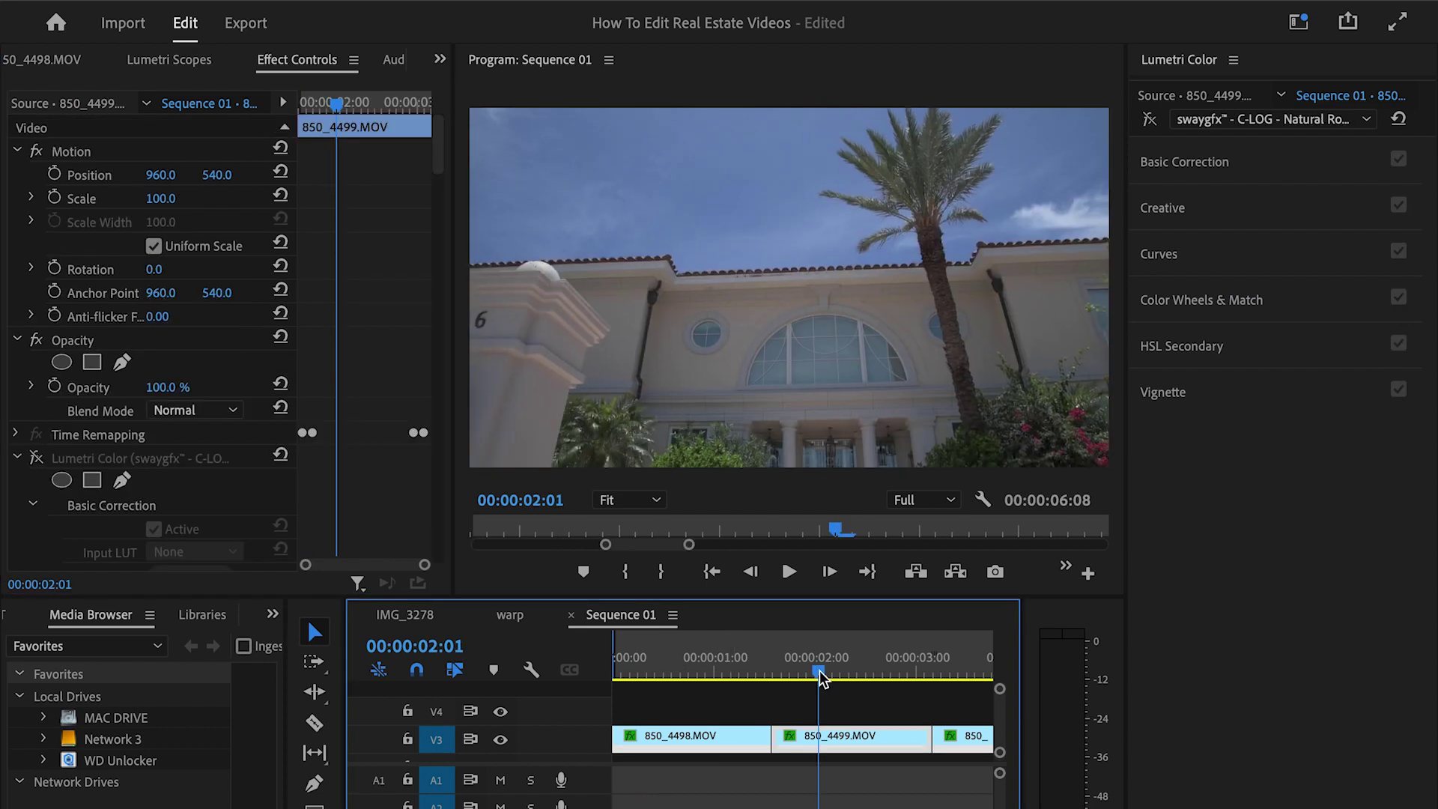
pyautogui.scroll(-5, 353, 388)
pyautogui.scroll(-5, 354, 388)
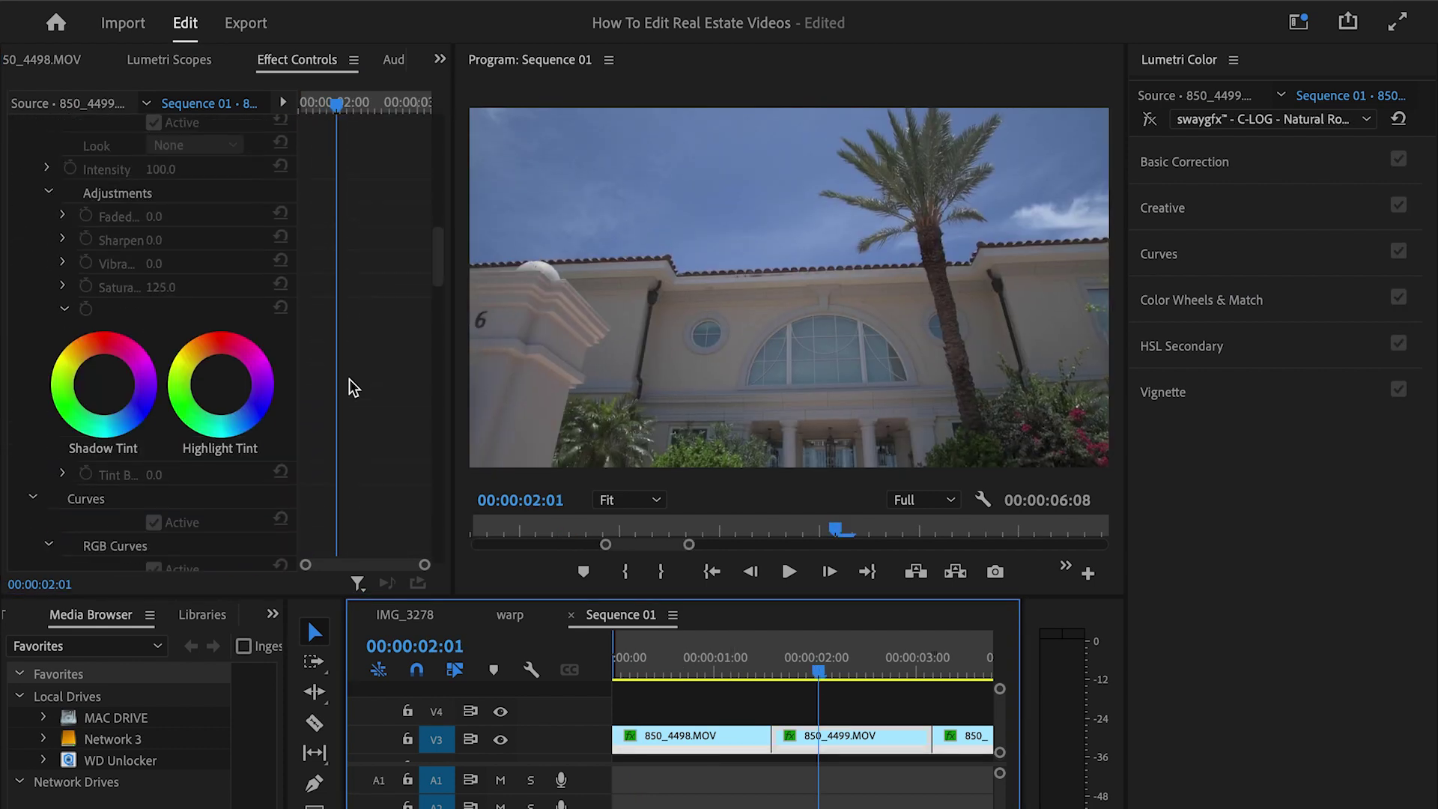
pyautogui.press('super+v')
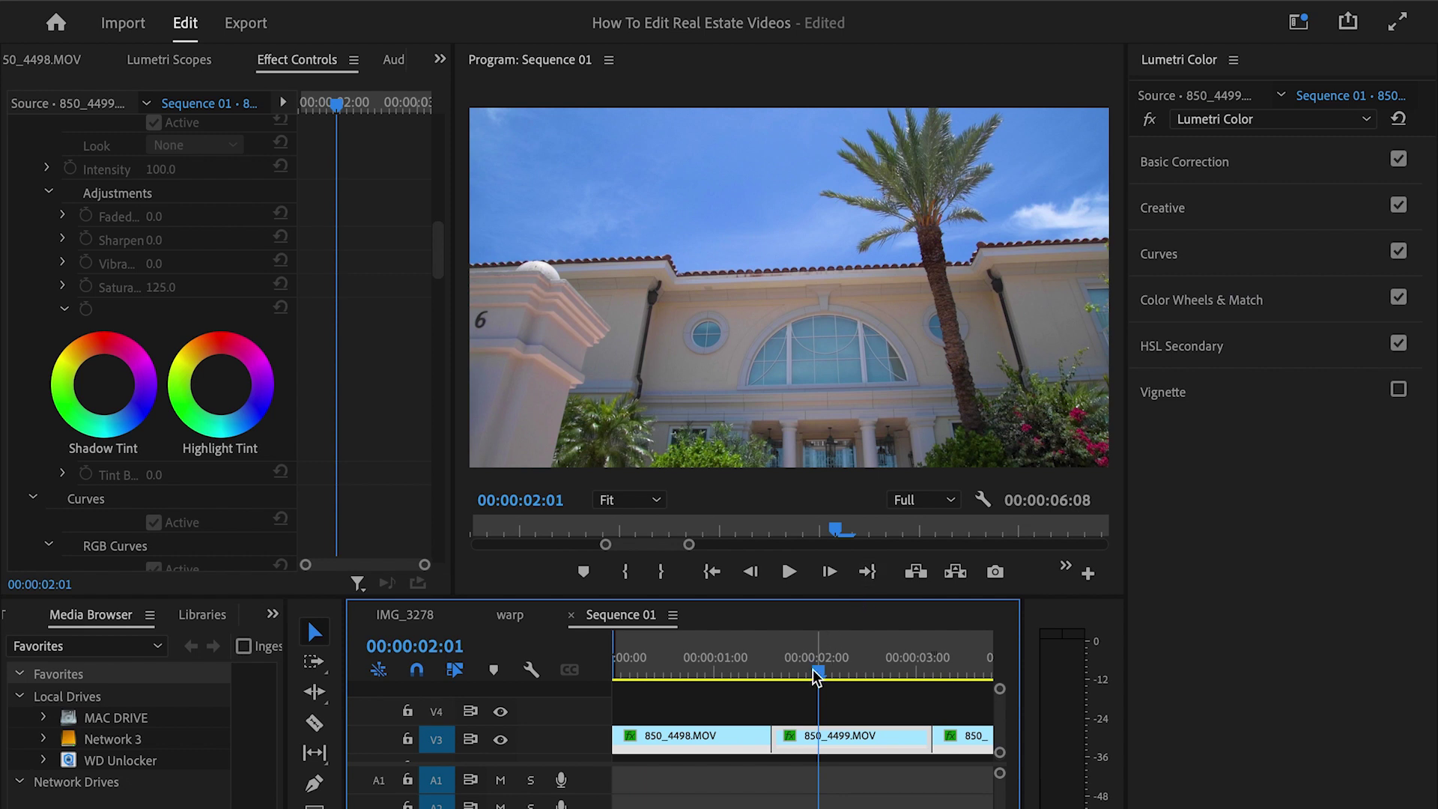
# Compare the first two graded clips, and view 850_4499.MOV with its pasted Lumetri Color effect off and on.
pyautogui.moveTo(819, 672); pyautogui.dragTo(707, 672)
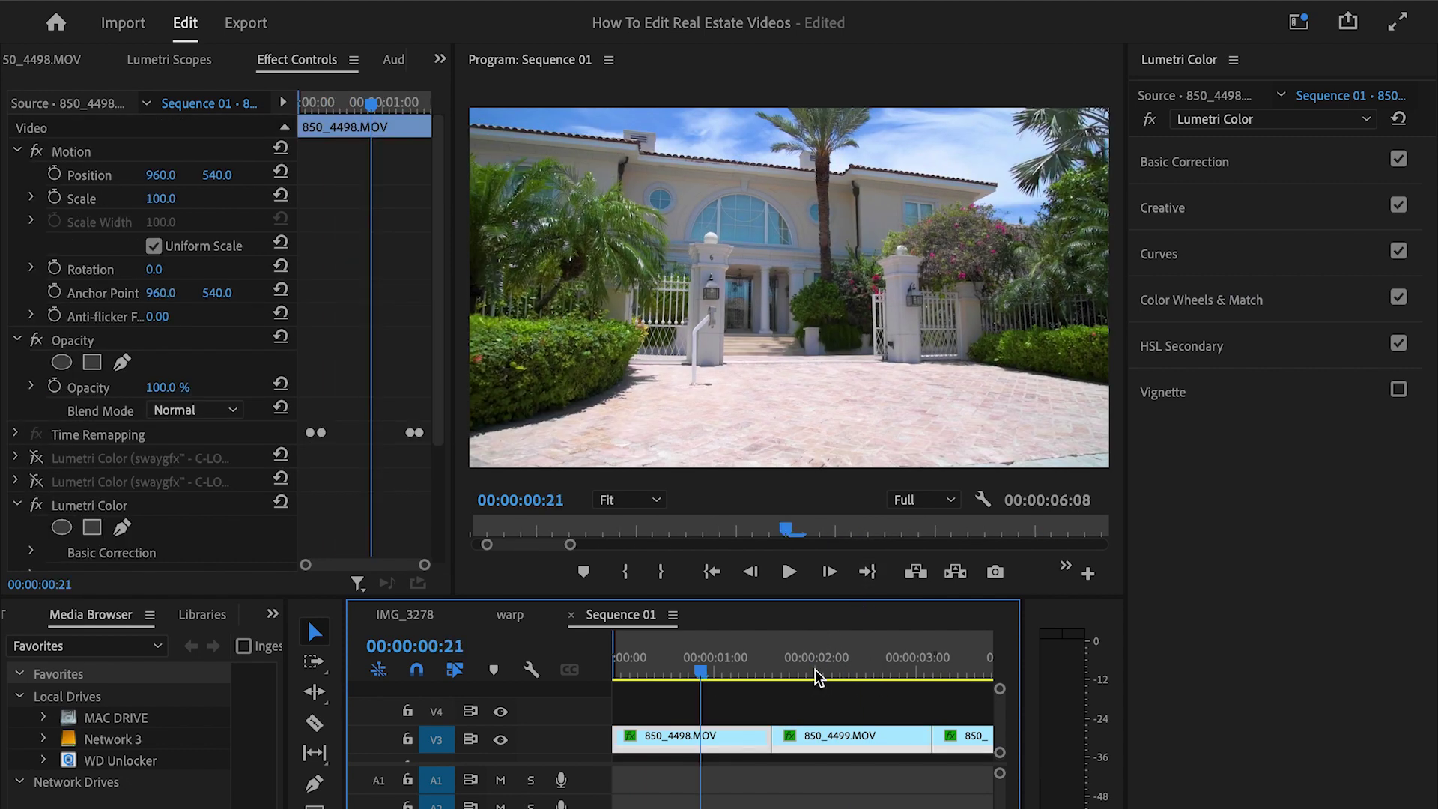
pyautogui.moveTo(815, 670); pyautogui.dragTo(865, 672)
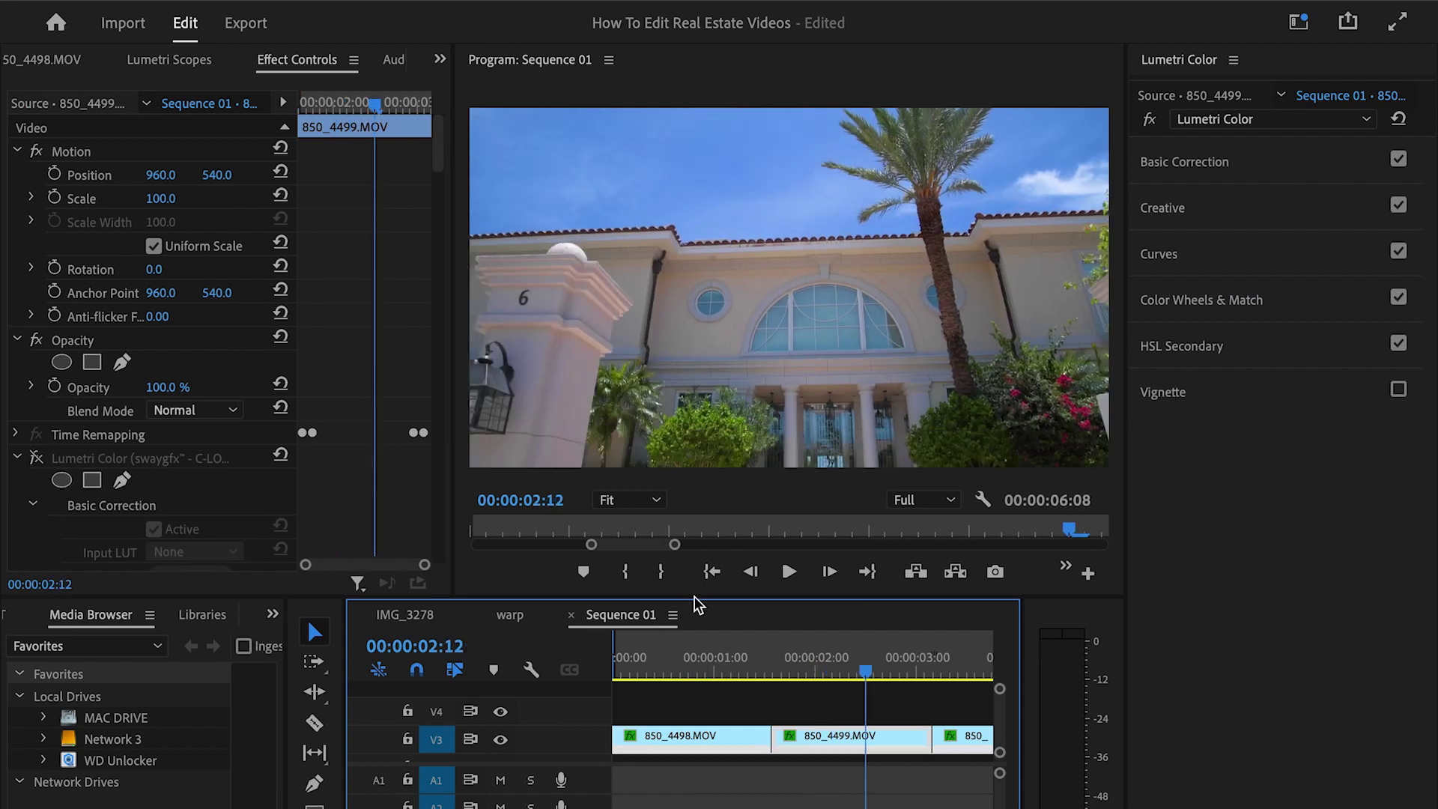
pyautogui.click(17, 458)
pyautogui.click(35, 481)
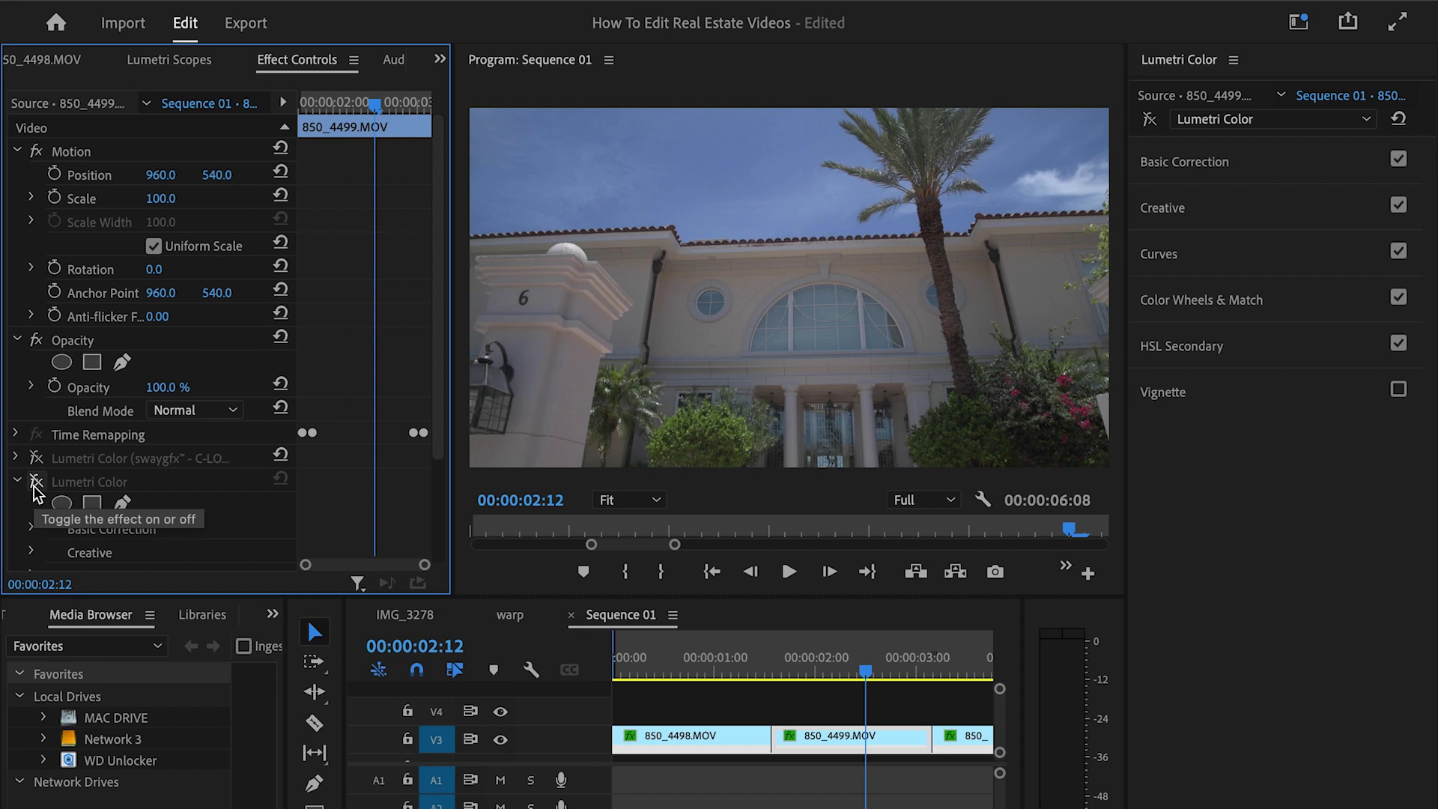
pyautogui.click(34, 483)
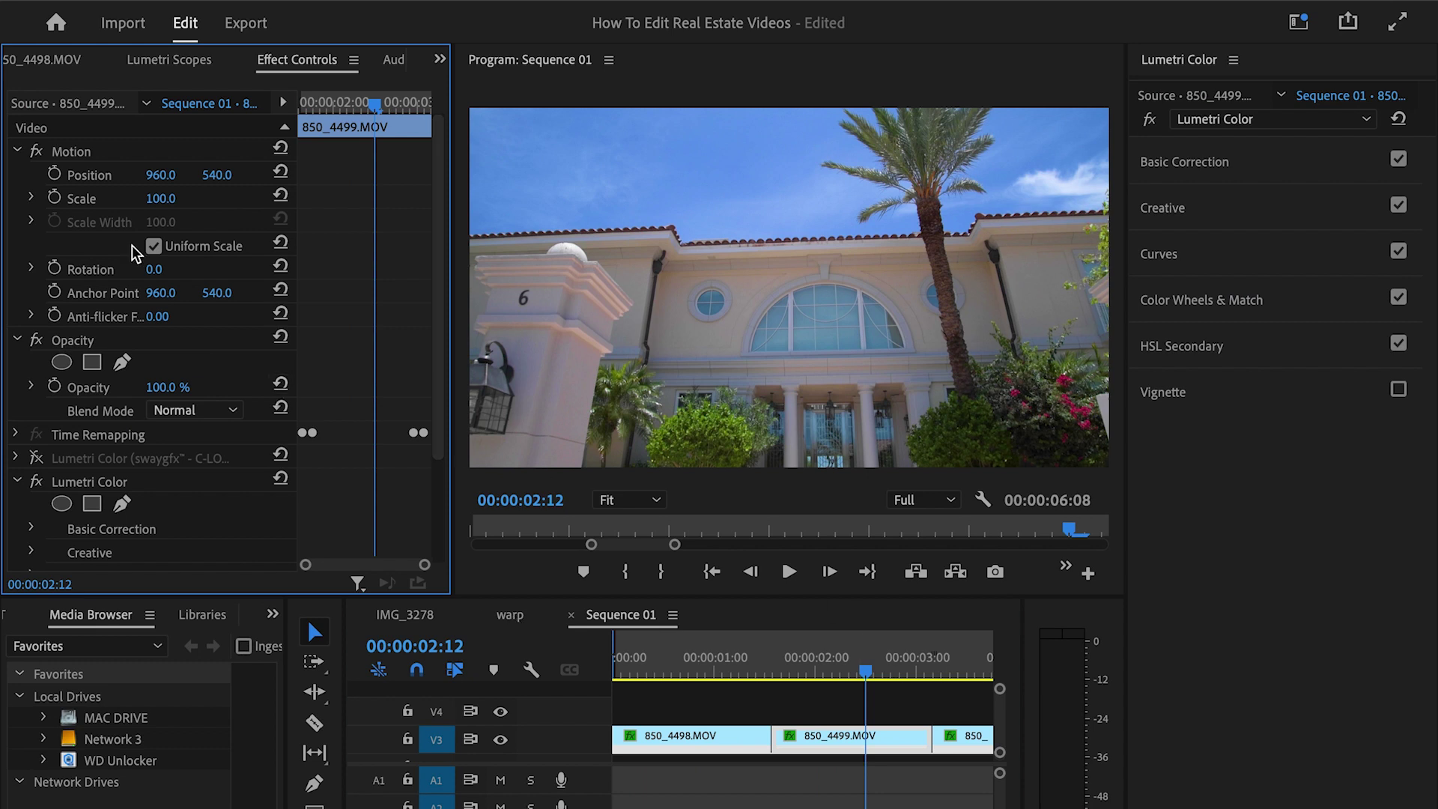
# Show the Lumetri scopes and raise the Basic Correction Exposure of 850_4499.MOV to 1.0.
pyautogui.click(152, 64)
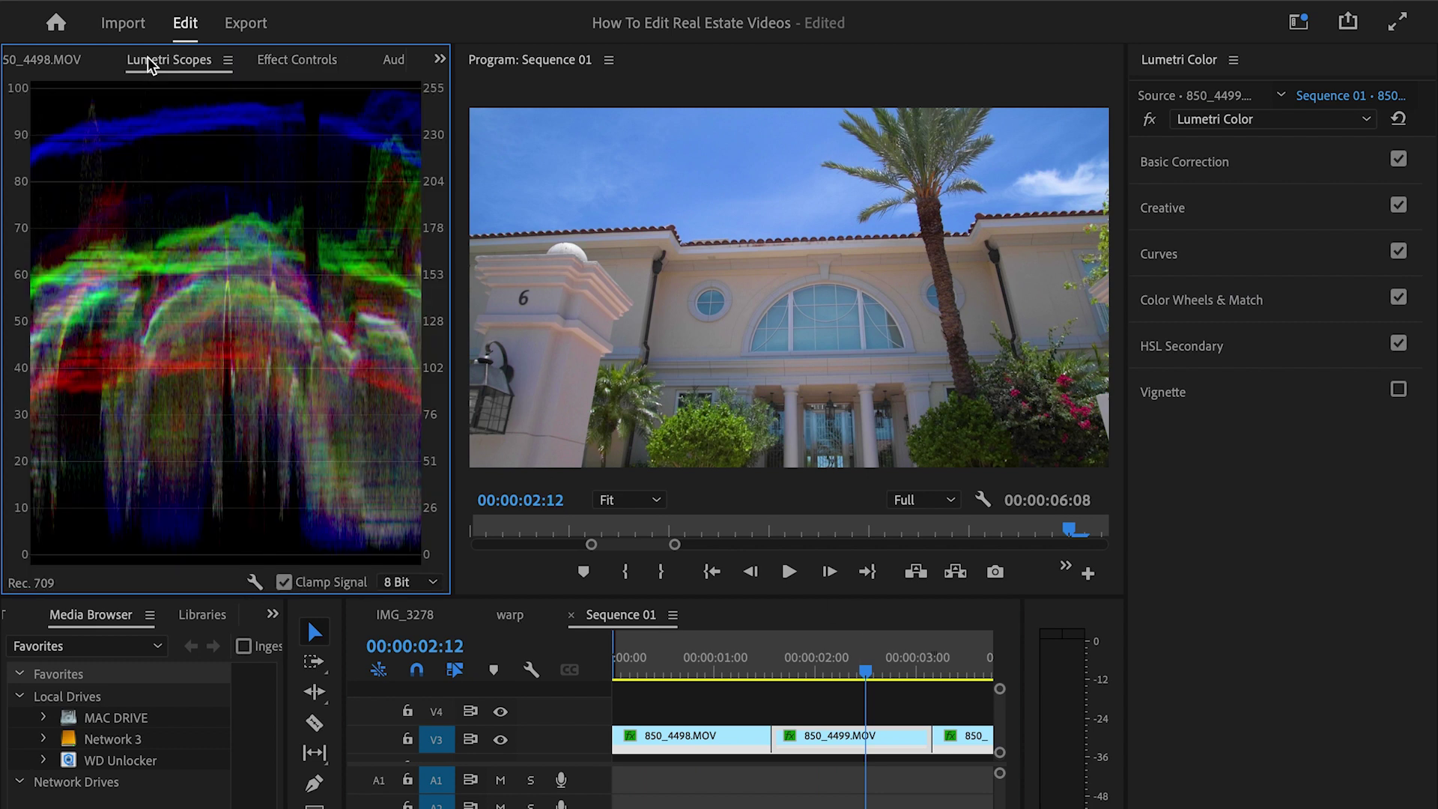
pyautogui.click(1178, 162)
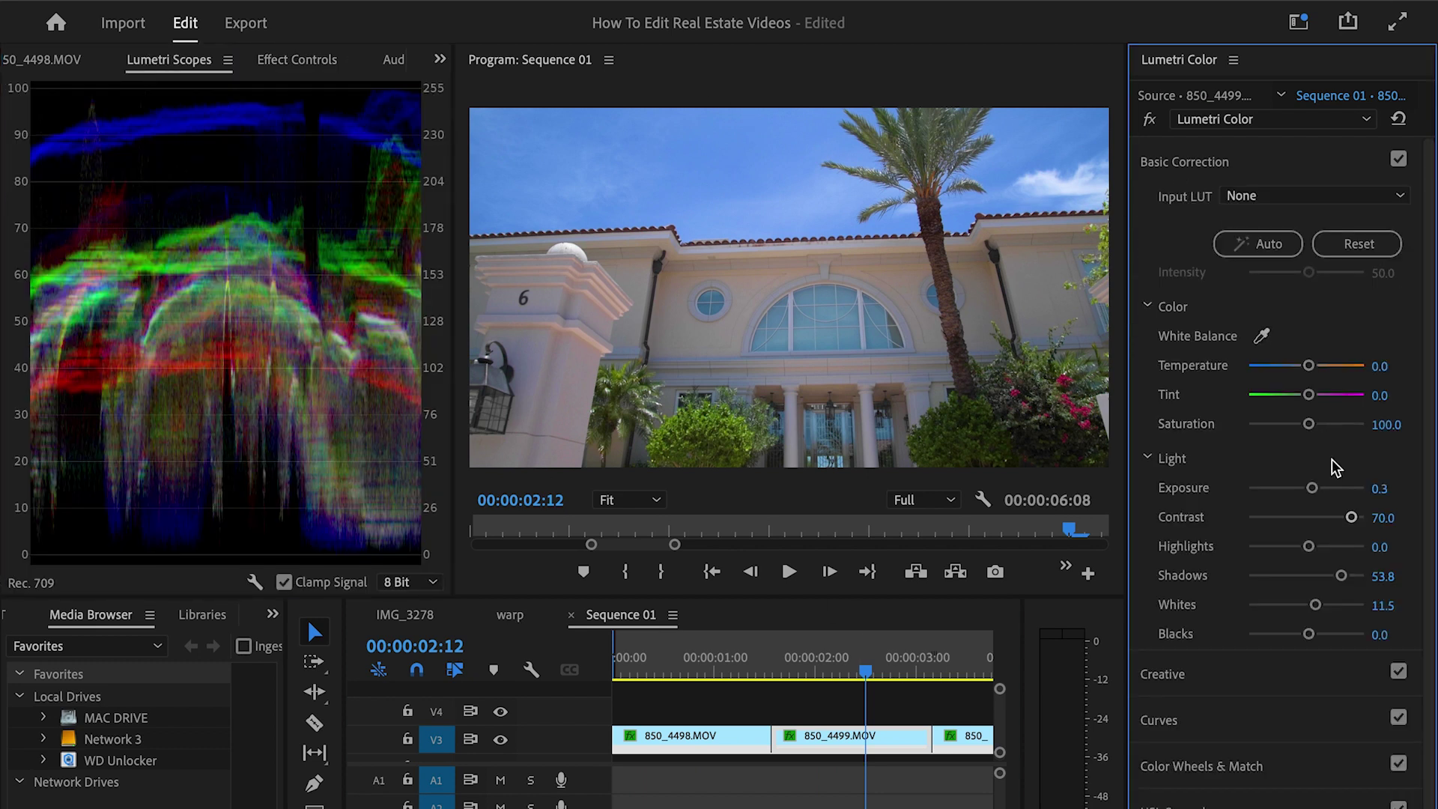
pyautogui.moveTo(1315, 478); pyautogui.dragTo(1315, 483)
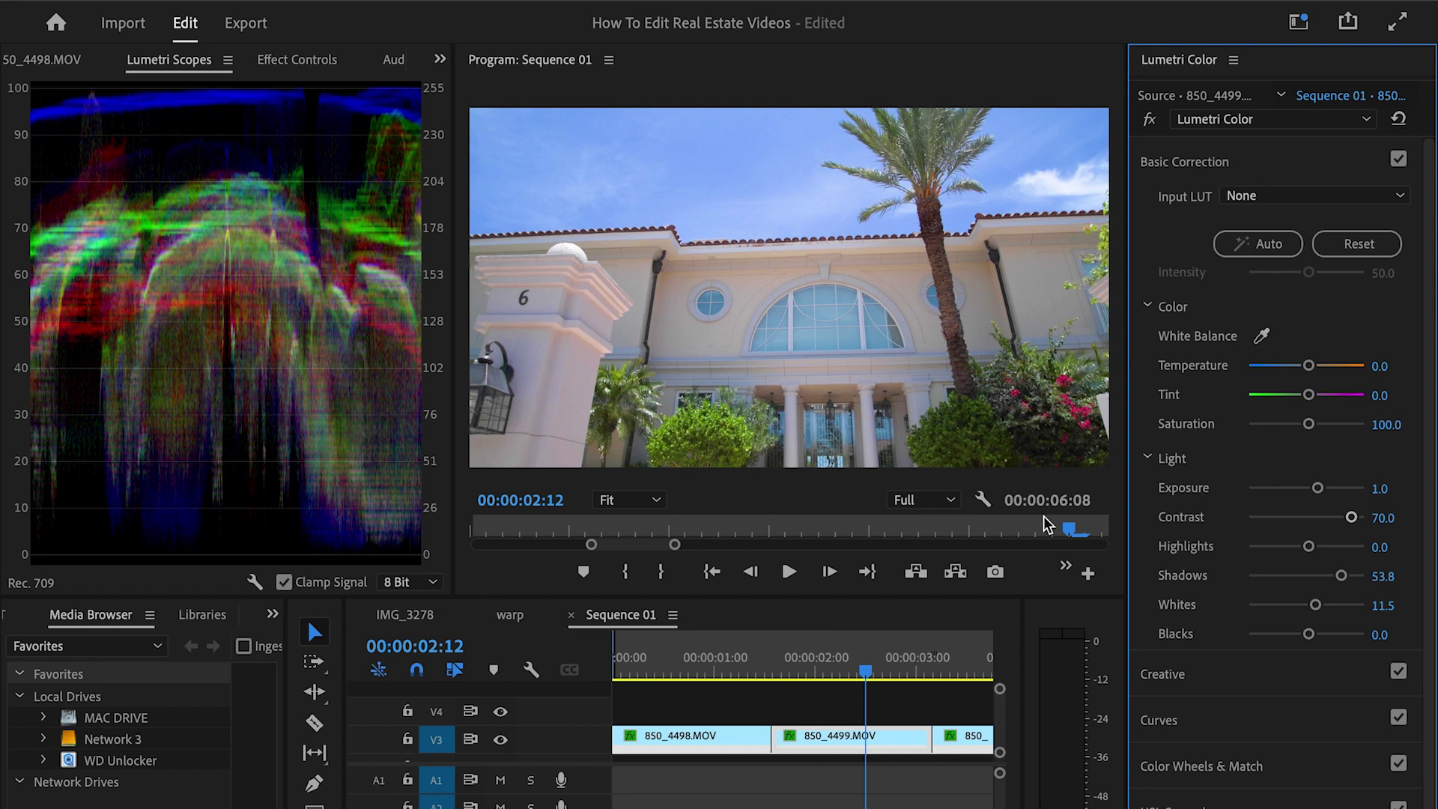
# Anchor the blue RGB curve at its midpoint, lower its highlight end slightly, and close the Curves settings.
pyautogui.click(1252, 726)
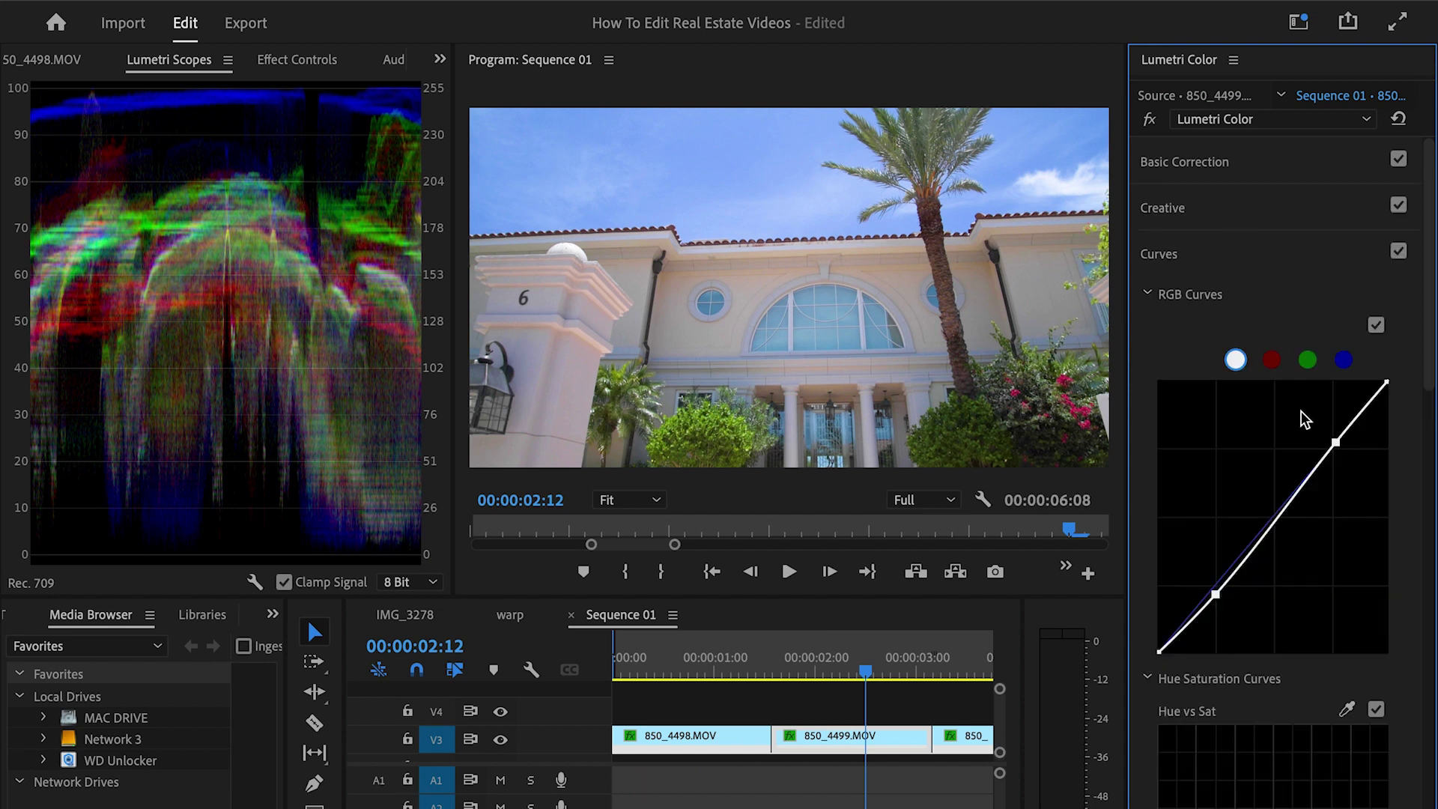
pyautogui.click(1344, 359)
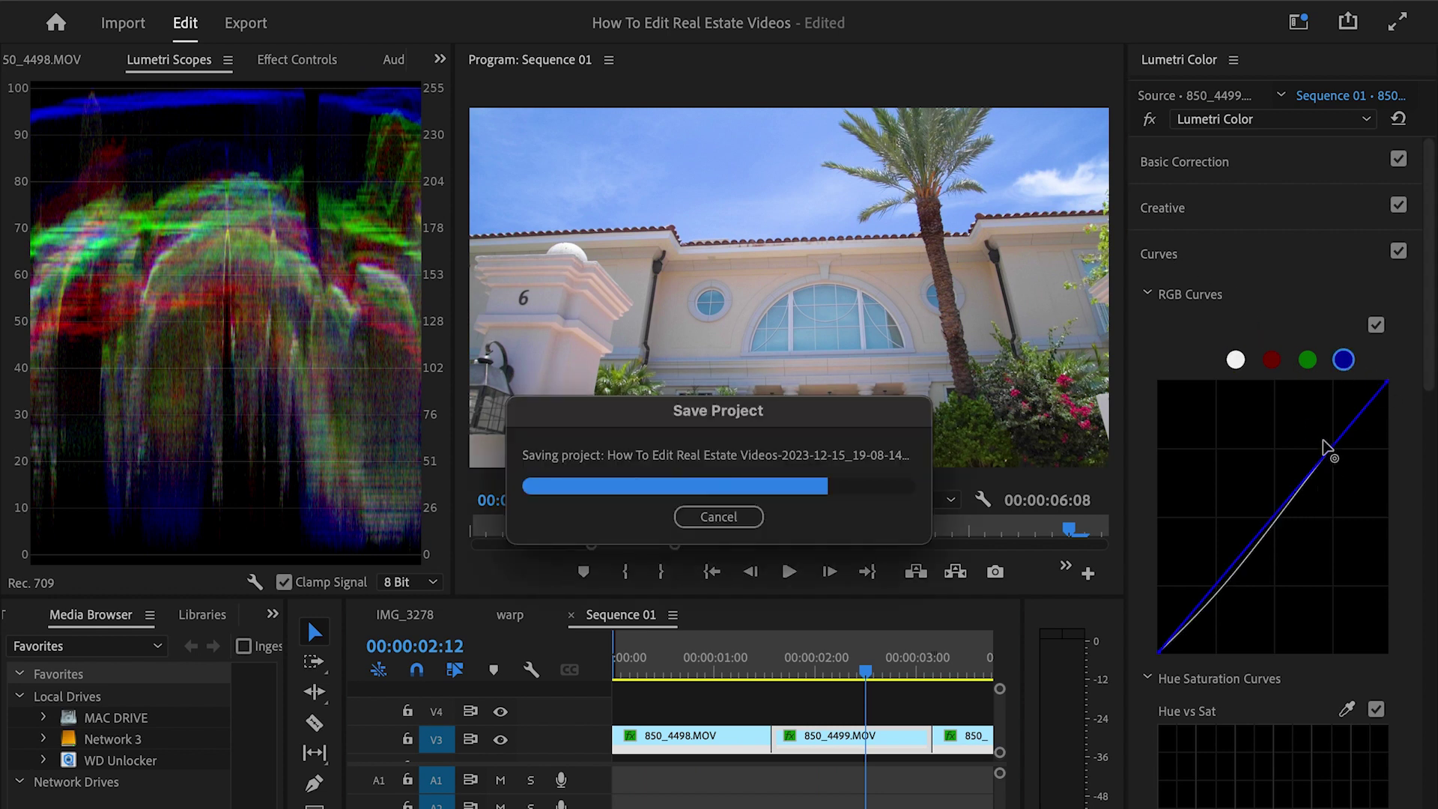
pyautogui.click(1275, 516)
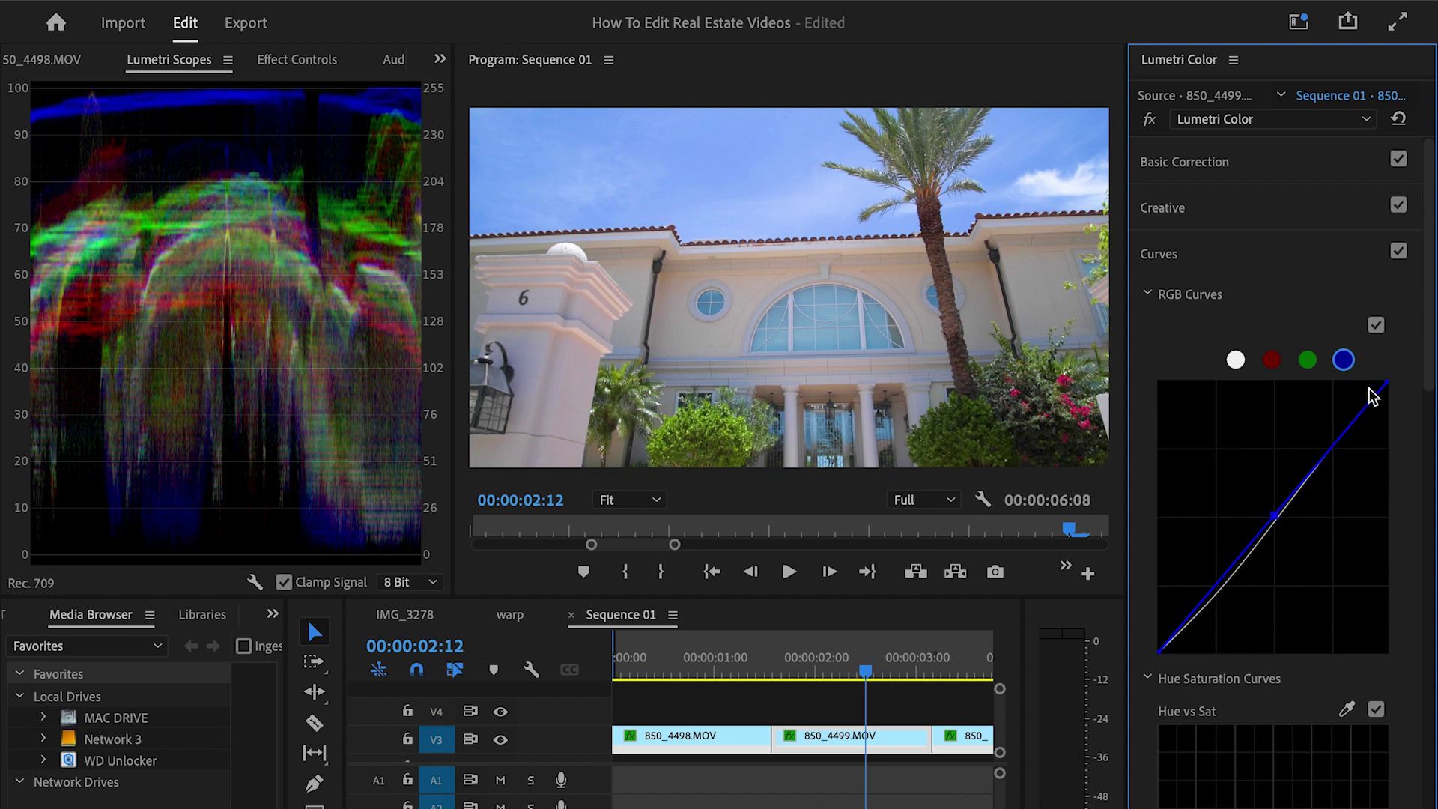
pyautogui.moveTo(1386, 385)
pyautogui.mouseDown()
pyautogui.moveTo(1382, 440)
pyautogui.moveTo(1393, 405)
pyautogui.mouseUp()
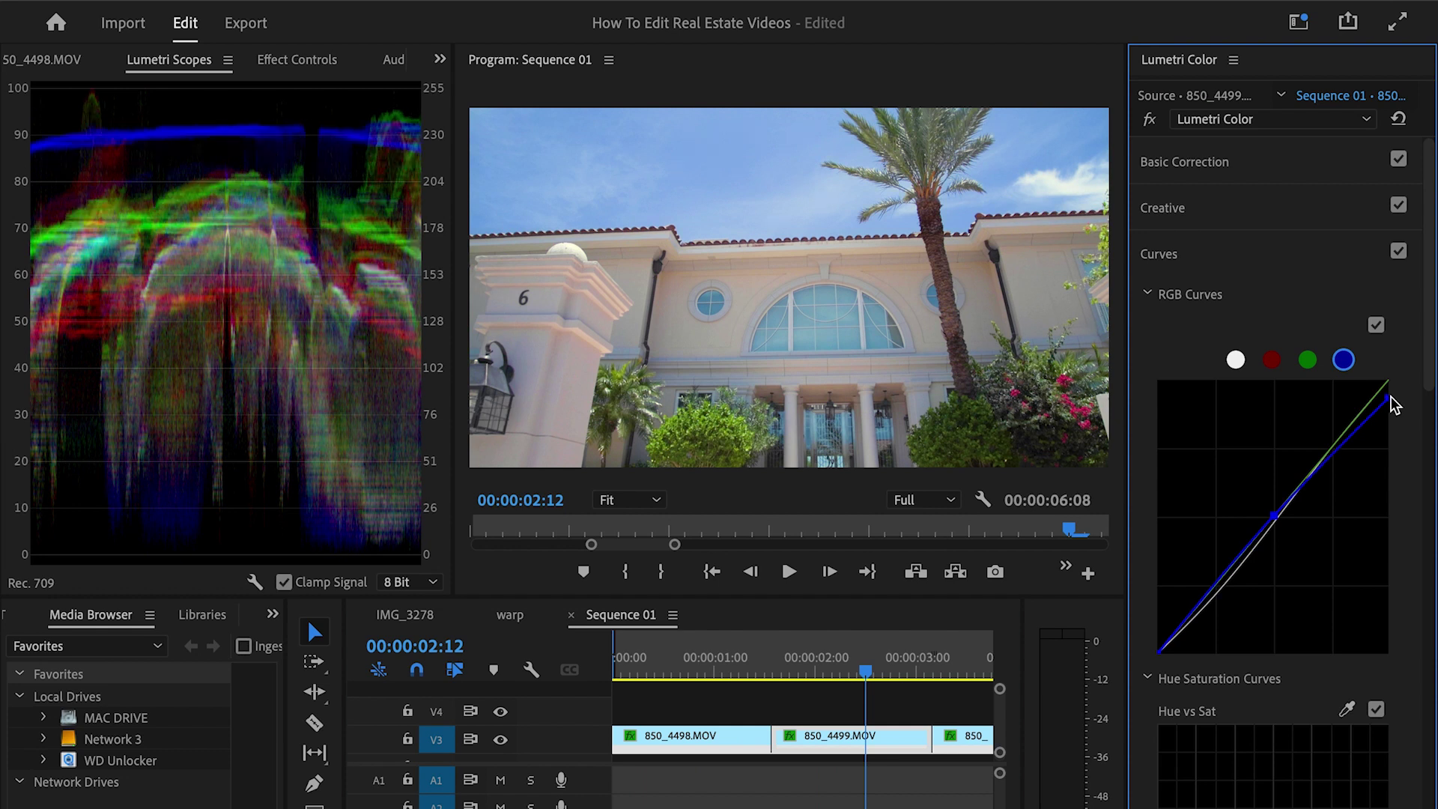
pyautogui.click(1280, 258)
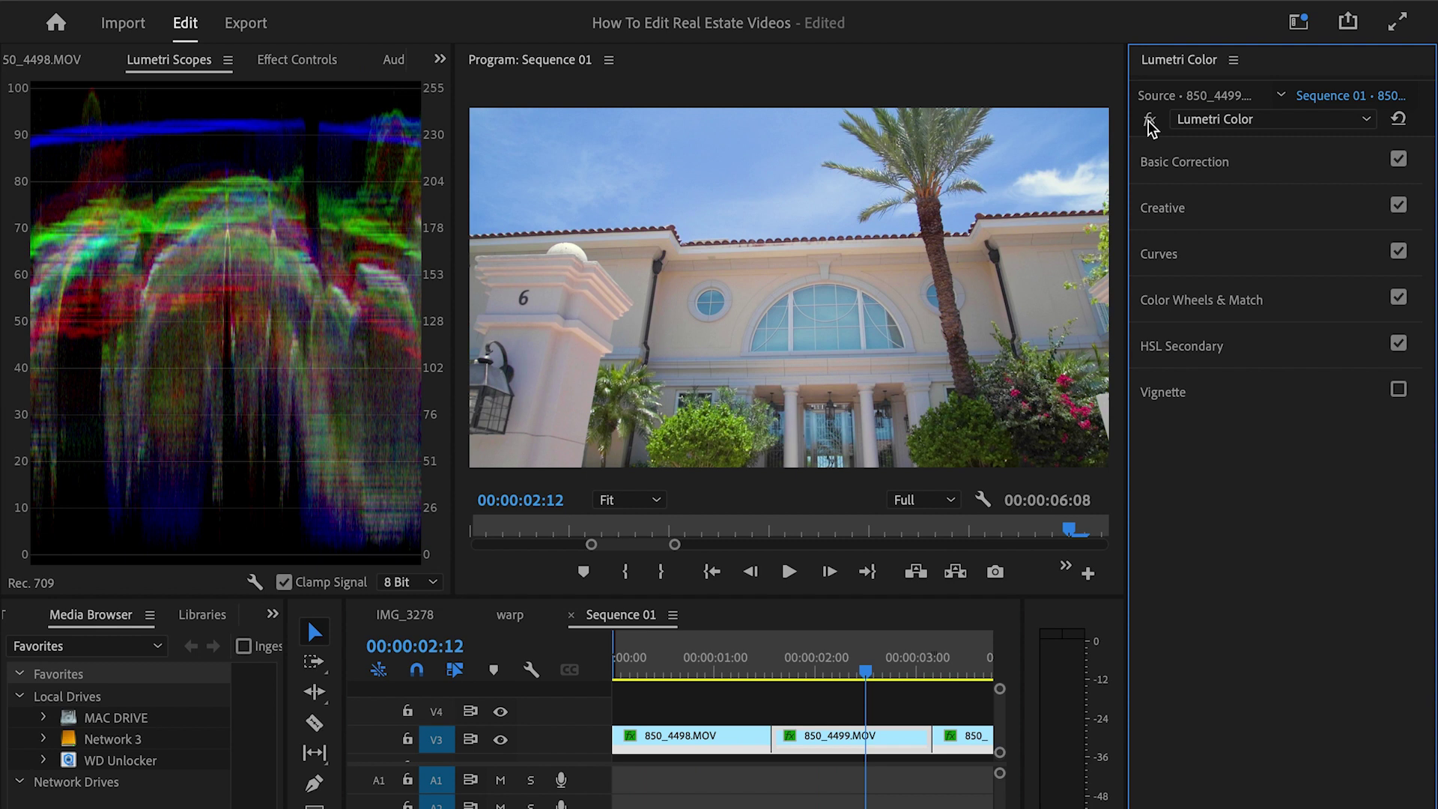
# Compare 850_4499.MOV with the whole Lumetri Color grade switched off and on twice.
pyautogui.click(1150, 119)
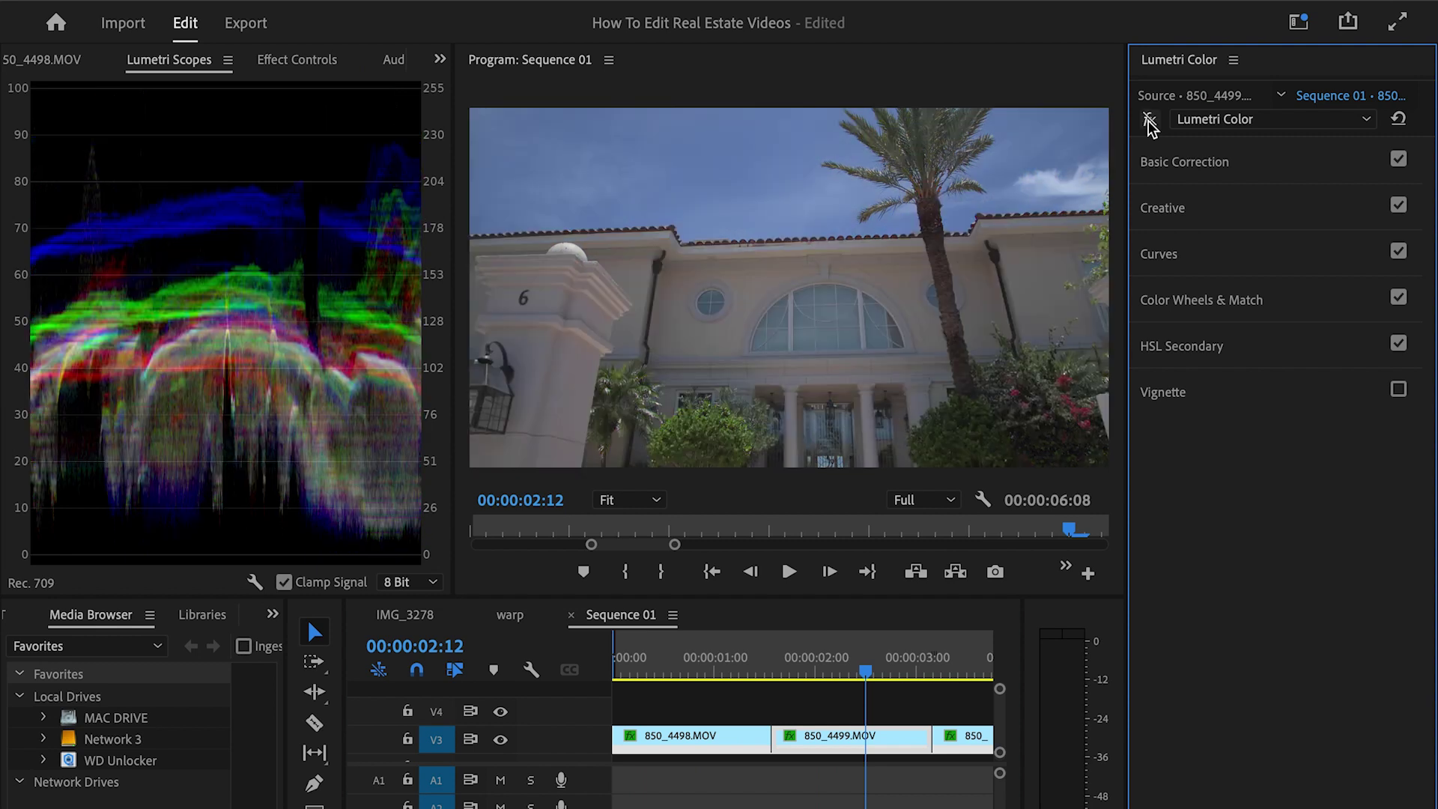
pyautogui.click(1149, 119)
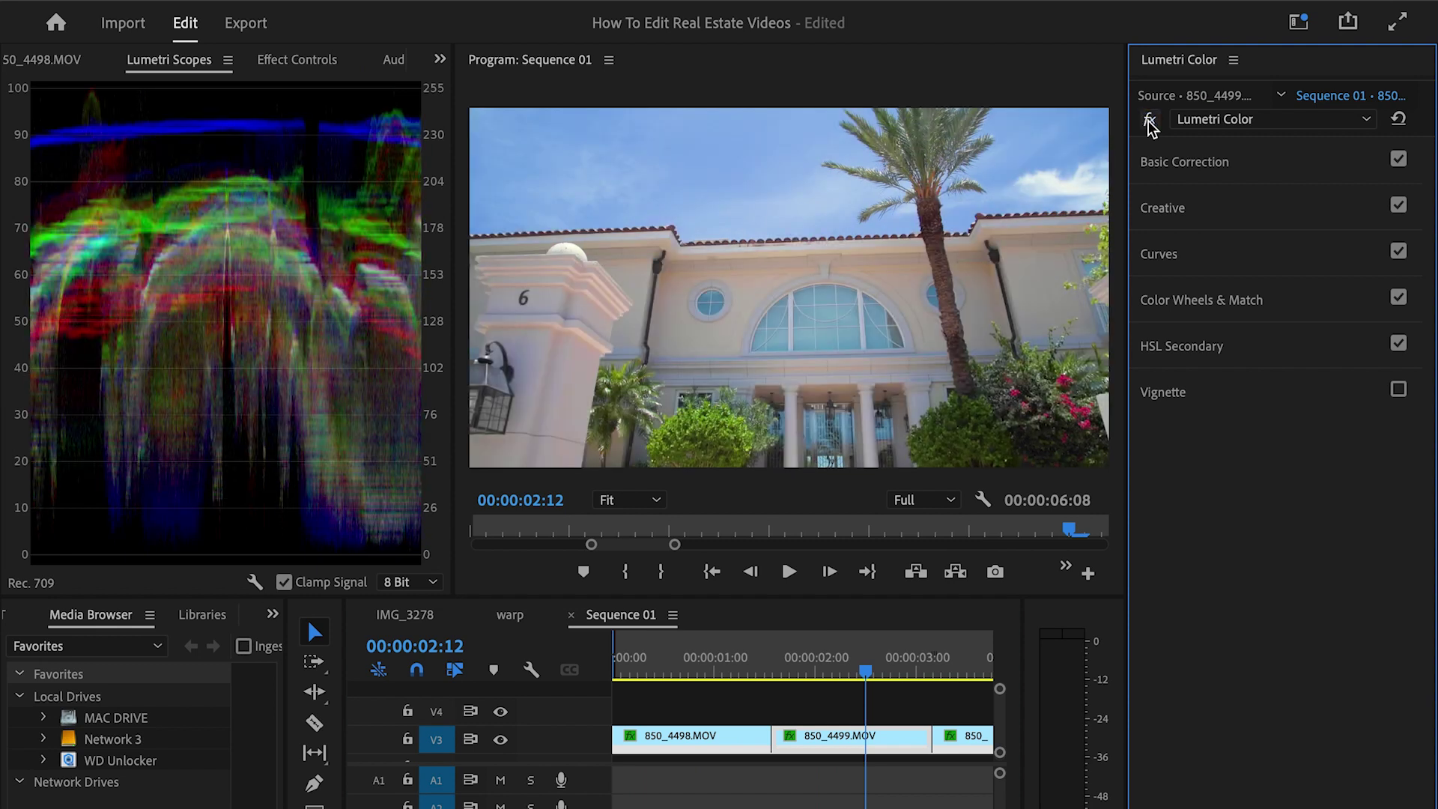
pyautogui.click(1150, 119)
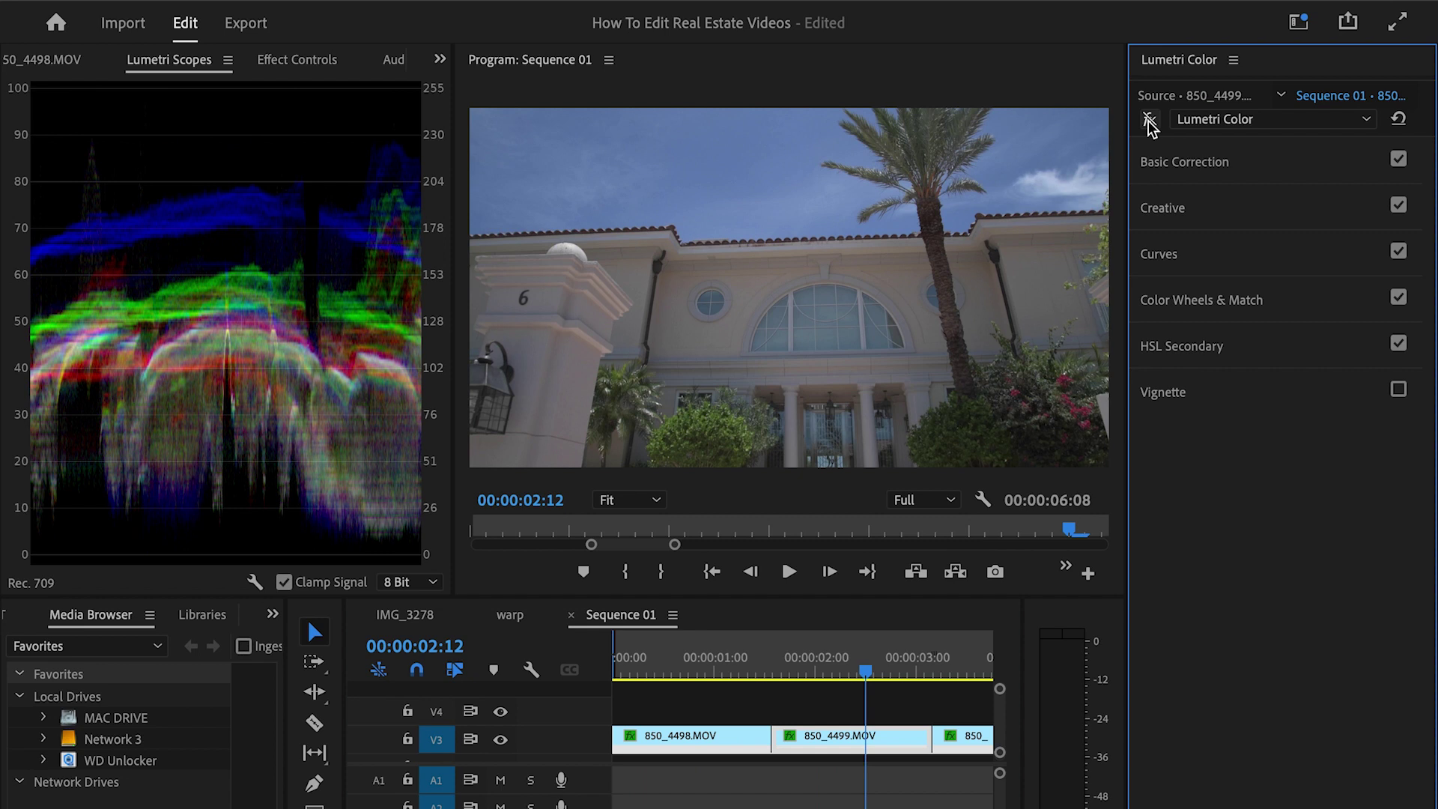
pyautogui.click(1149, 119)
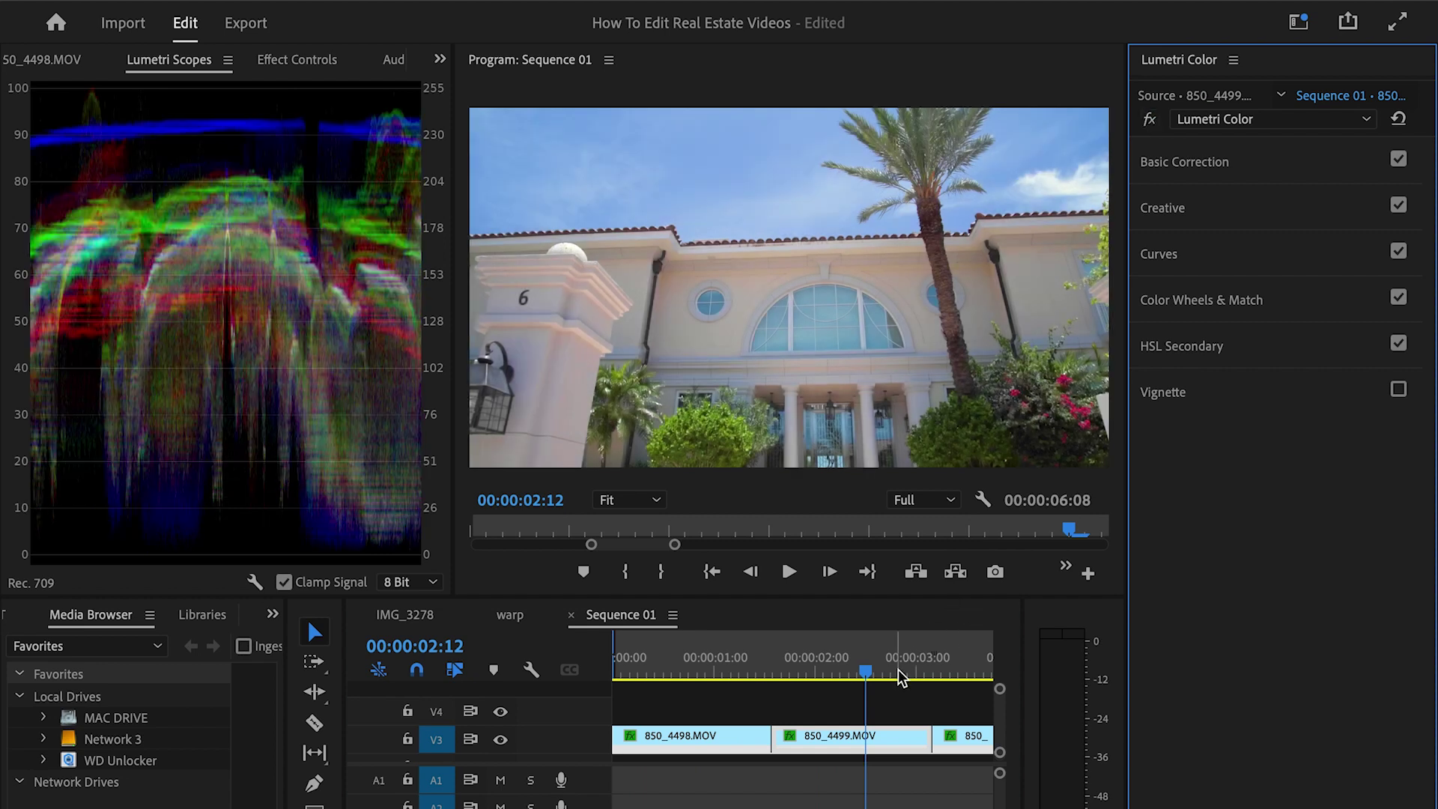
# Paste the copied Lumetri Color effect onto the staircase clip 850_4504.MOV and return to the Lumetri scopes.
pyautogui.click(947, 665)
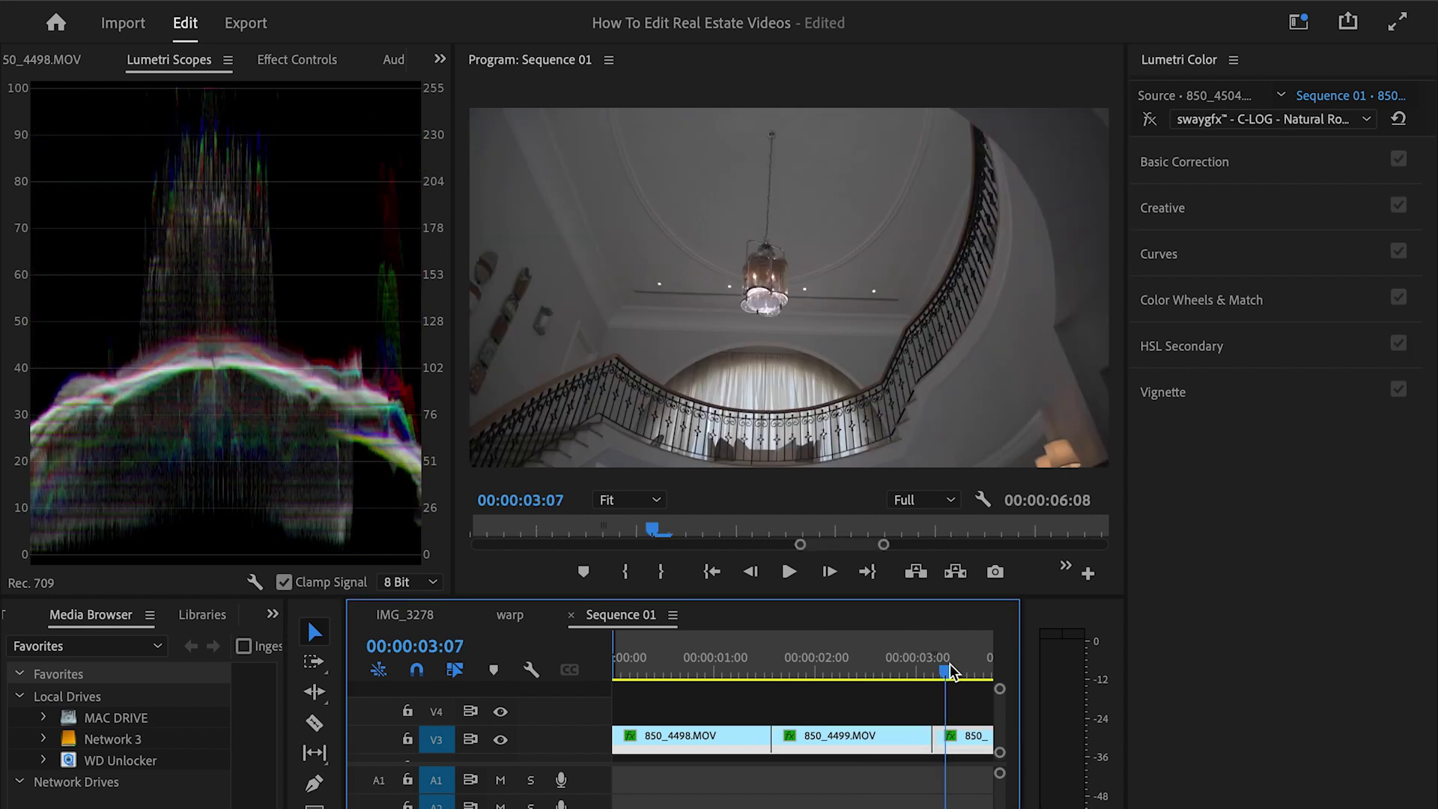
pyautogui.hotkey('shift', '5')
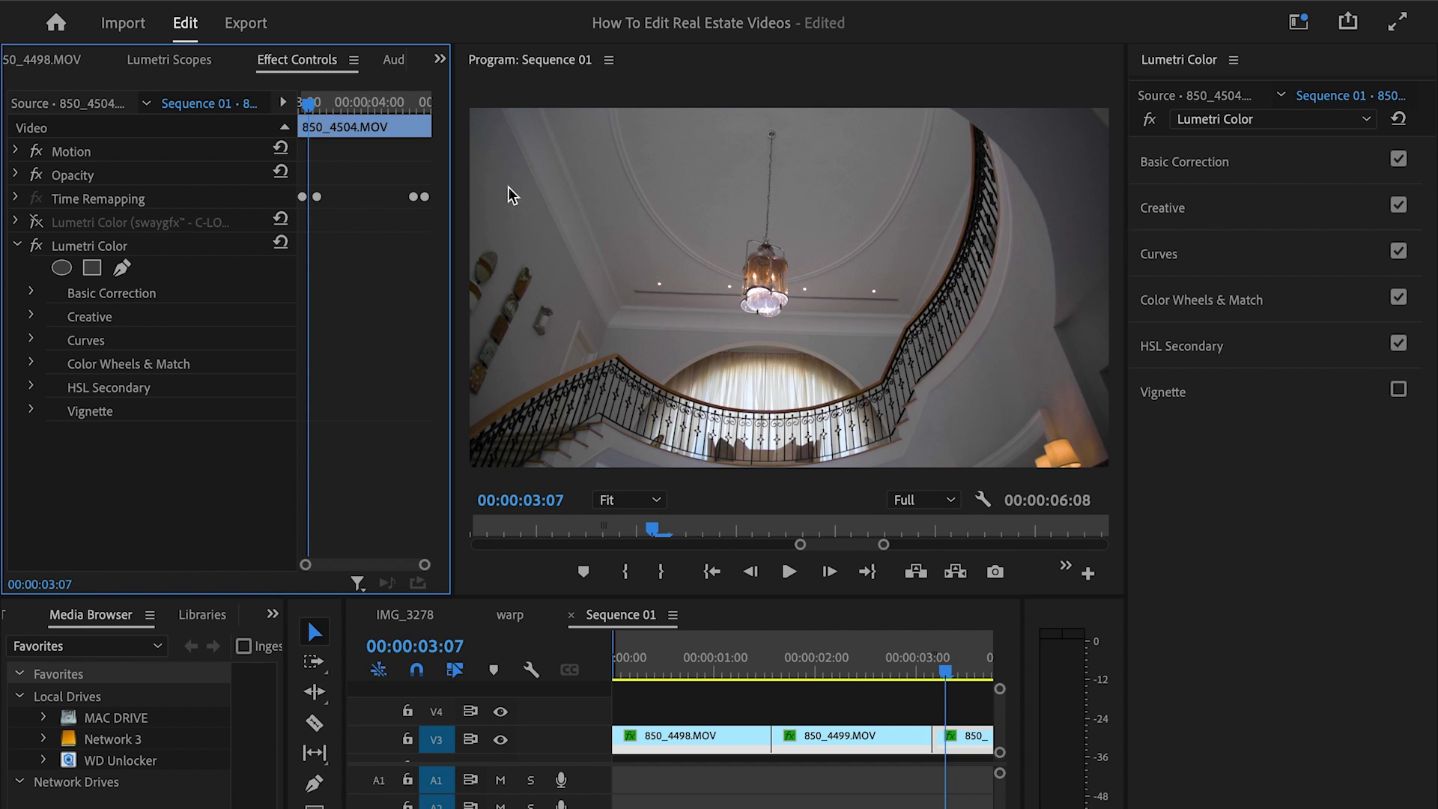
pyautogui.click(171, 60)
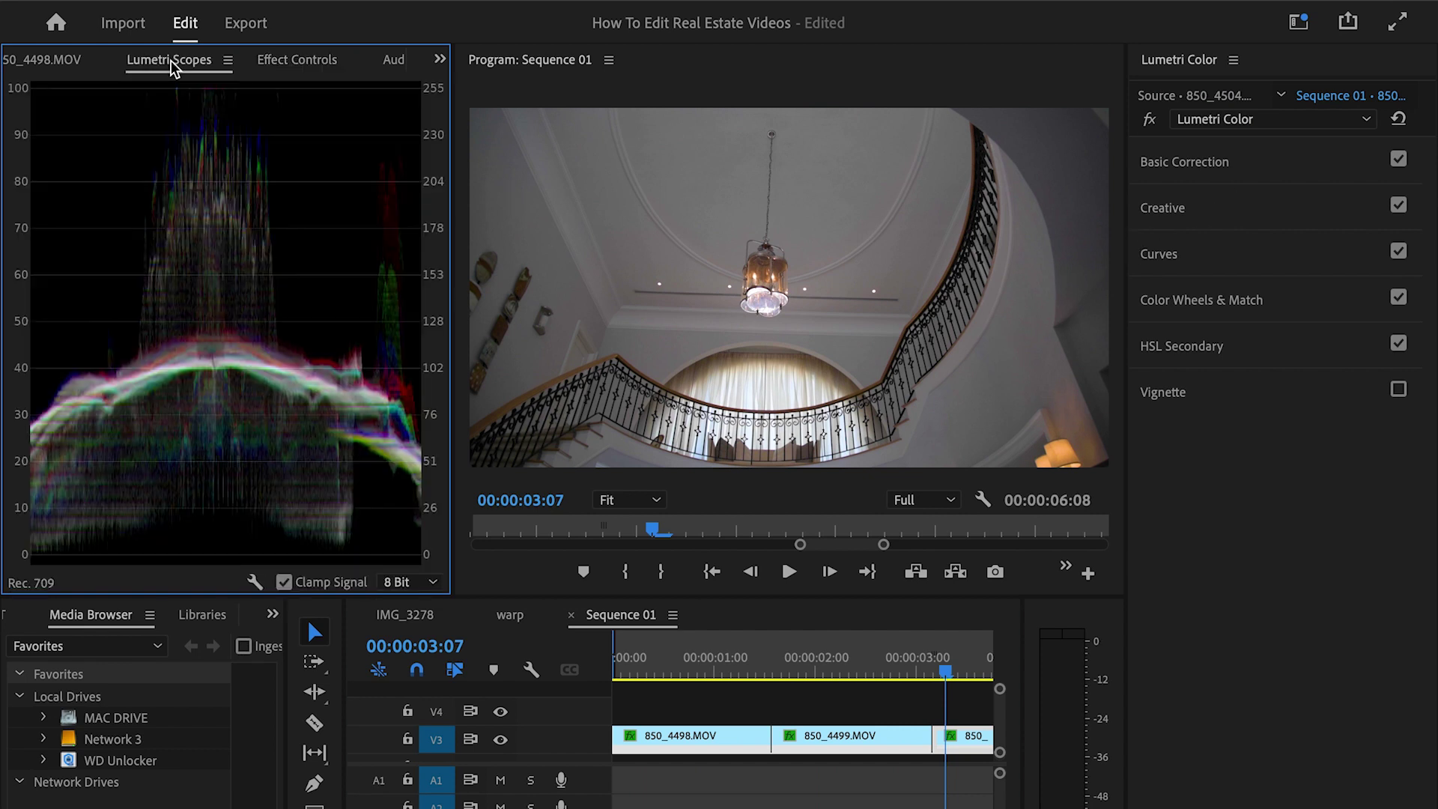
# Preview the staircase clip, park the playhead at 00:00:04:00, and raise the Basic Correction Shadows to 100.
pyautogui.click(1234, 164)
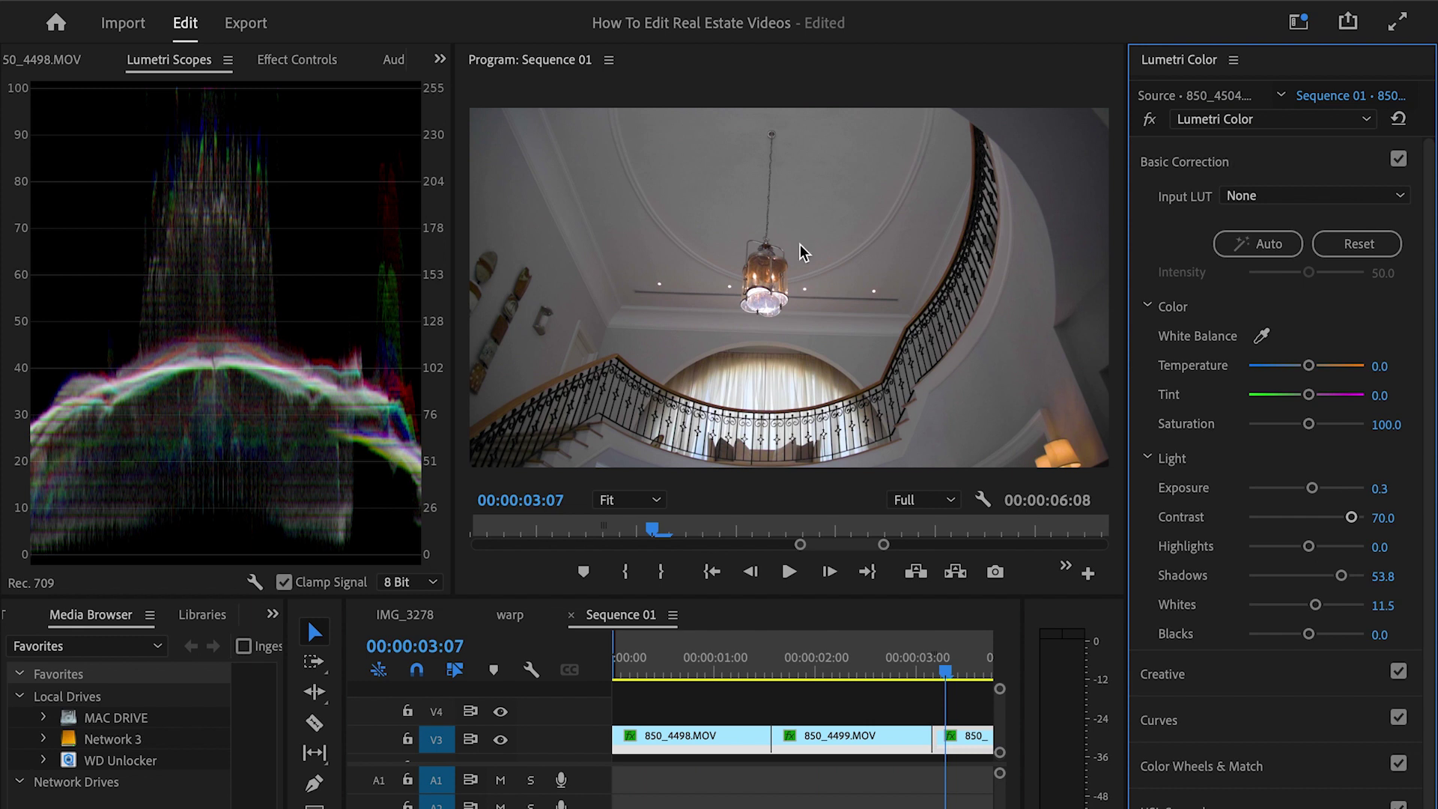
pyautogui.click(973, 672)
pyautogui.press('space')
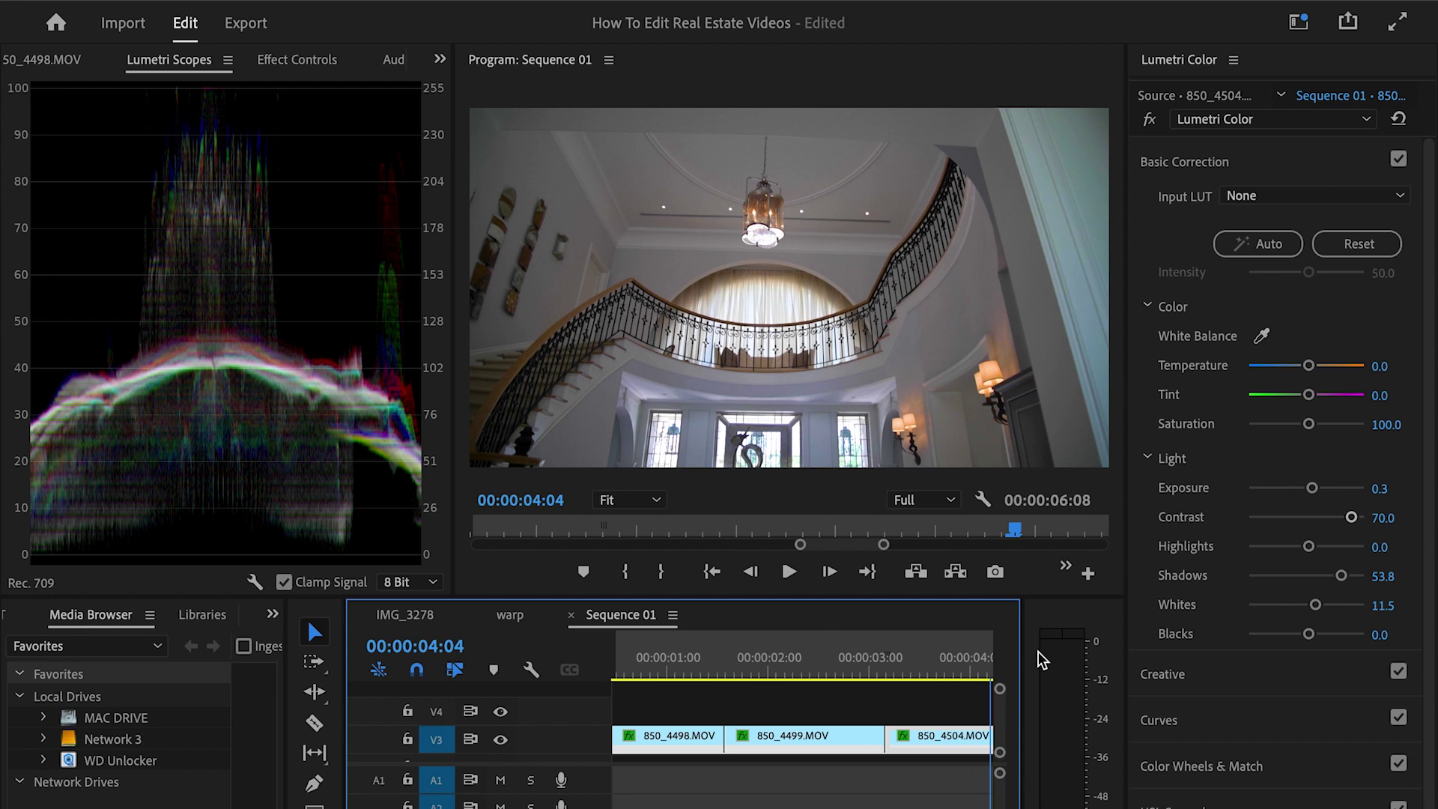
pyautogui.click(903, 678)
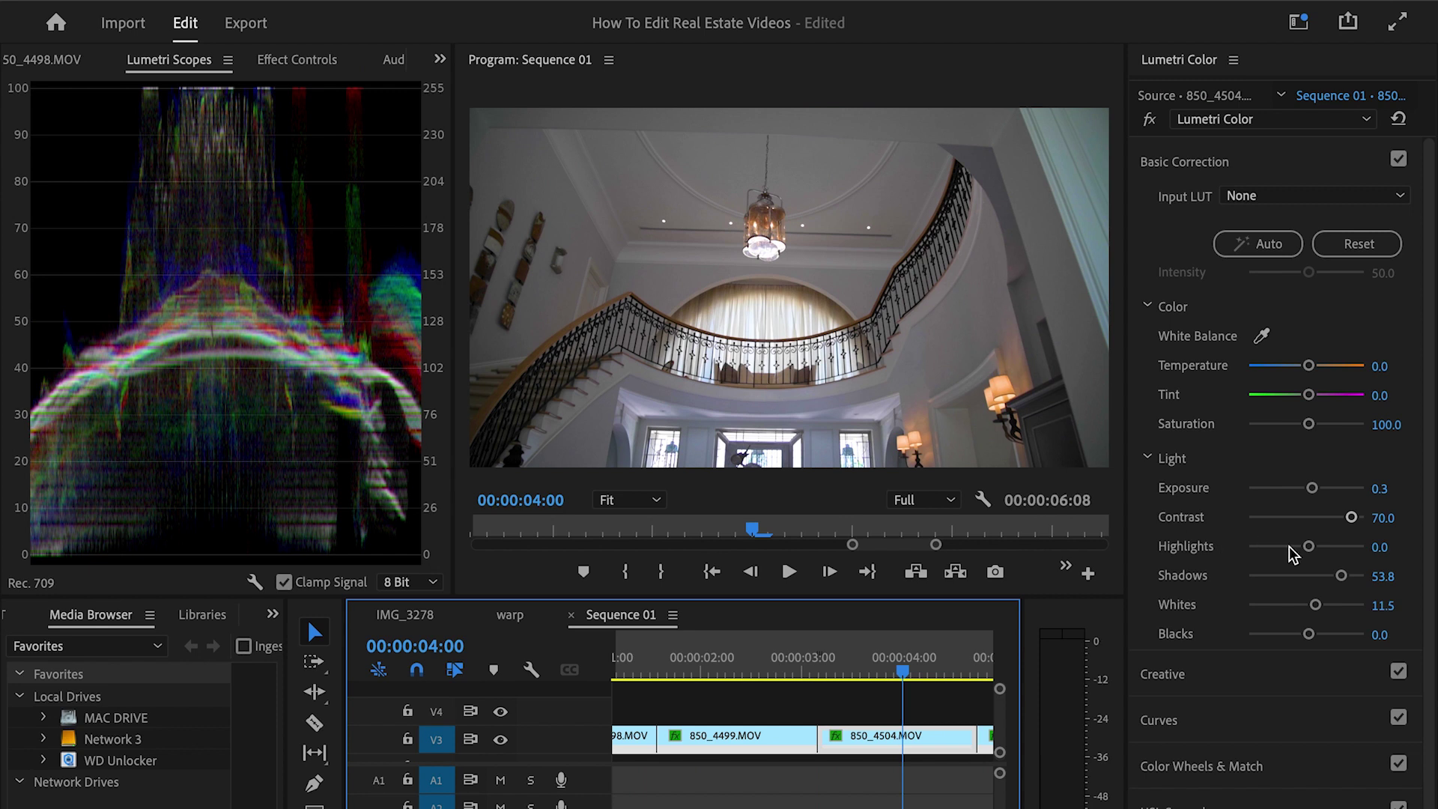
pyautogui.moveTo(1353, 577); pyautogui.dragTo(1369, 573)
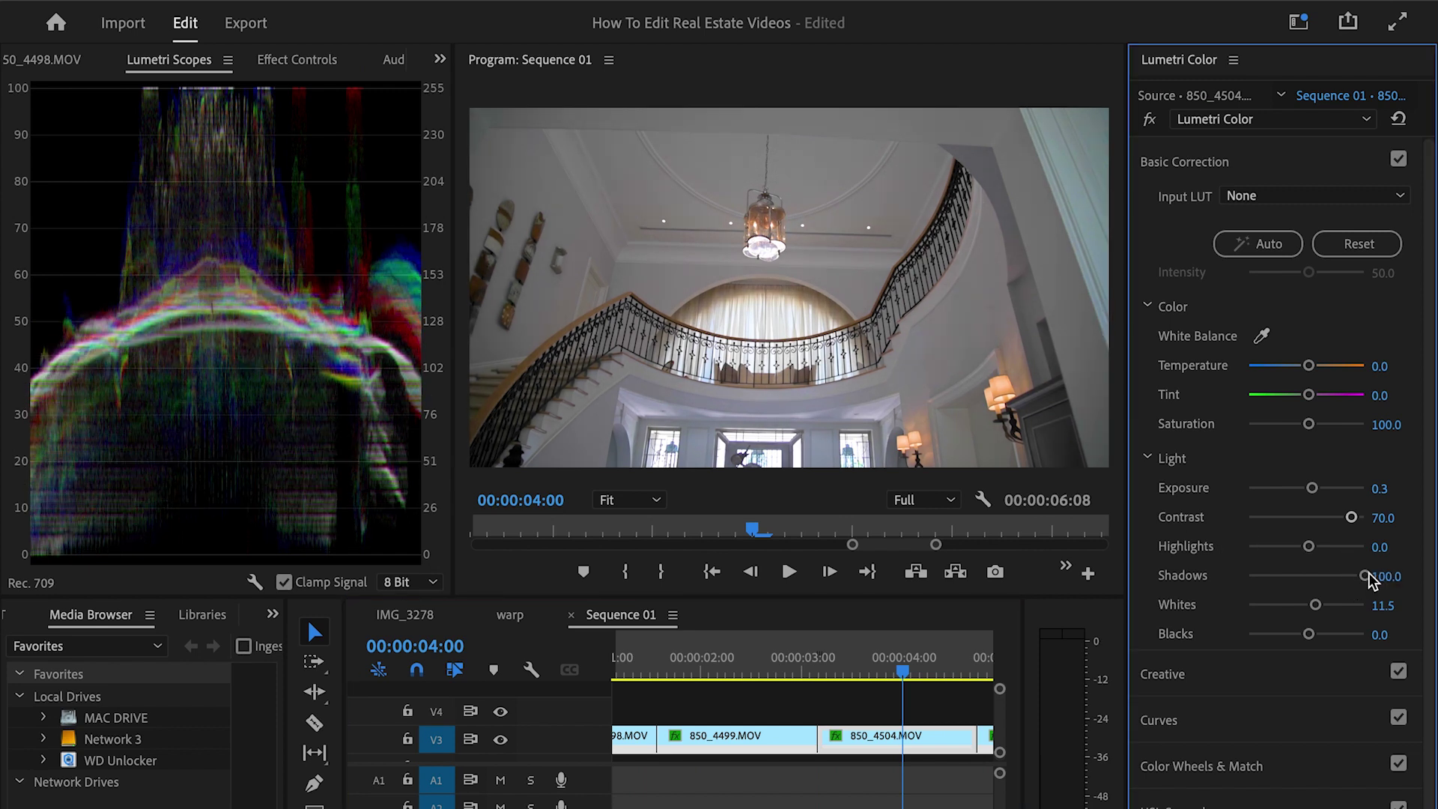
# Try raising the staircase clip's Blacks to about 44.2, then reset Blacks to 0.
pyautogui.click(1320, 635)
pyautogui.moveTo(1321, 634); pyautogui.dragTo(1332, 635)
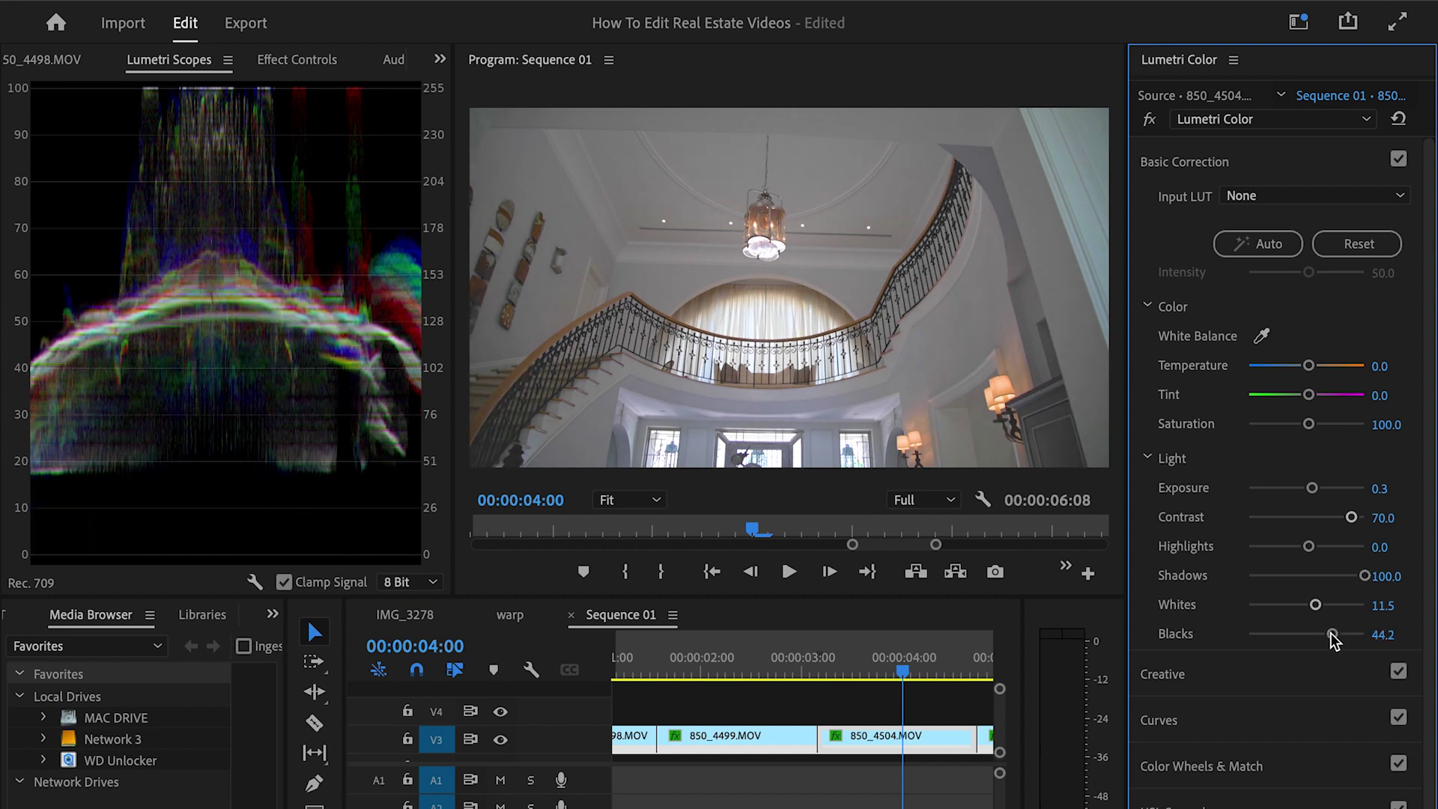
pyautogui.doubleClick(1332, 636)
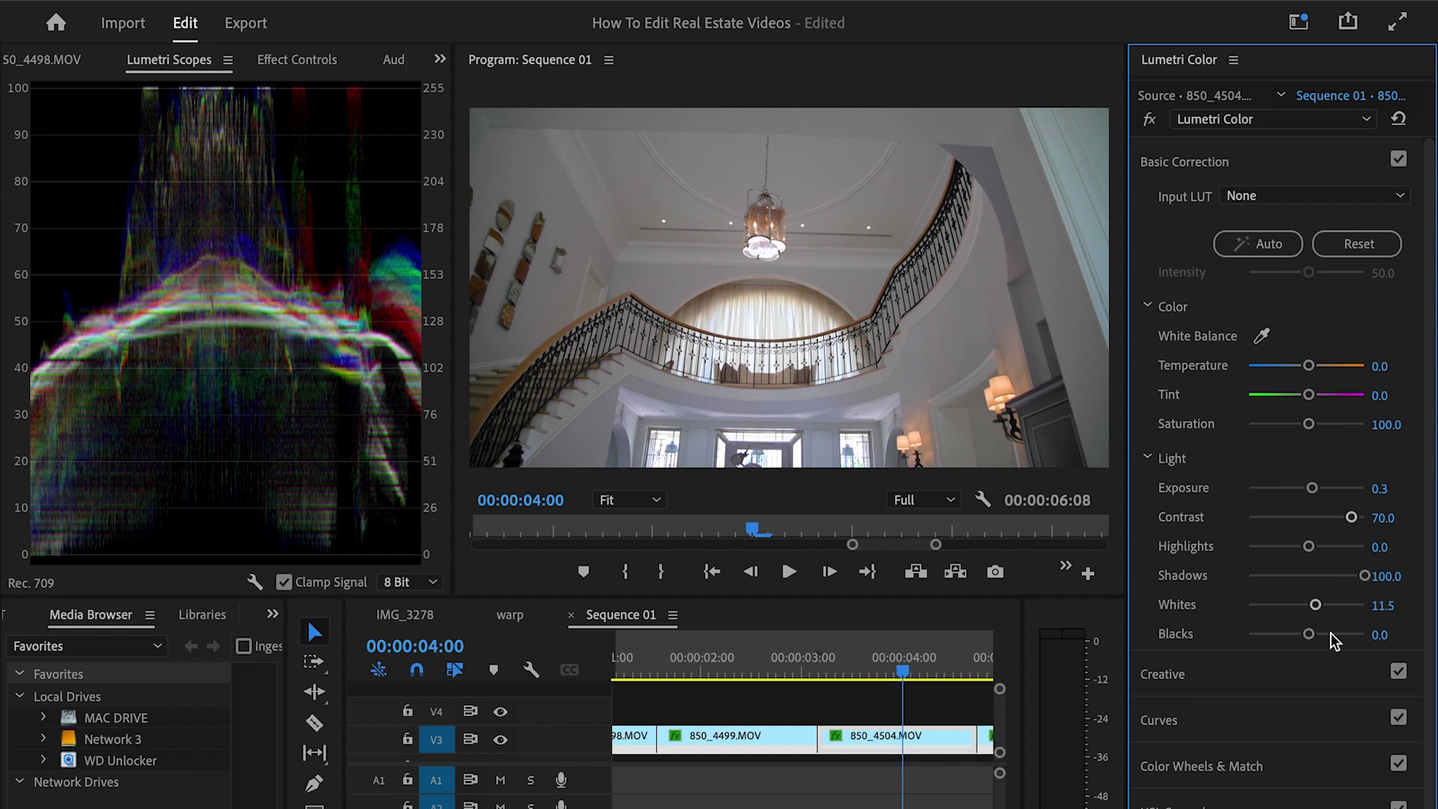
# Lower the staircase clip's Basic Correction Exposure to -0.2.
pyautogui.moveTo(1358, 576); pyautogui.dragTo(1395, 577)
pyautogui.moveTo(1312, 488); pyautogui.dragTo(1301, 503)
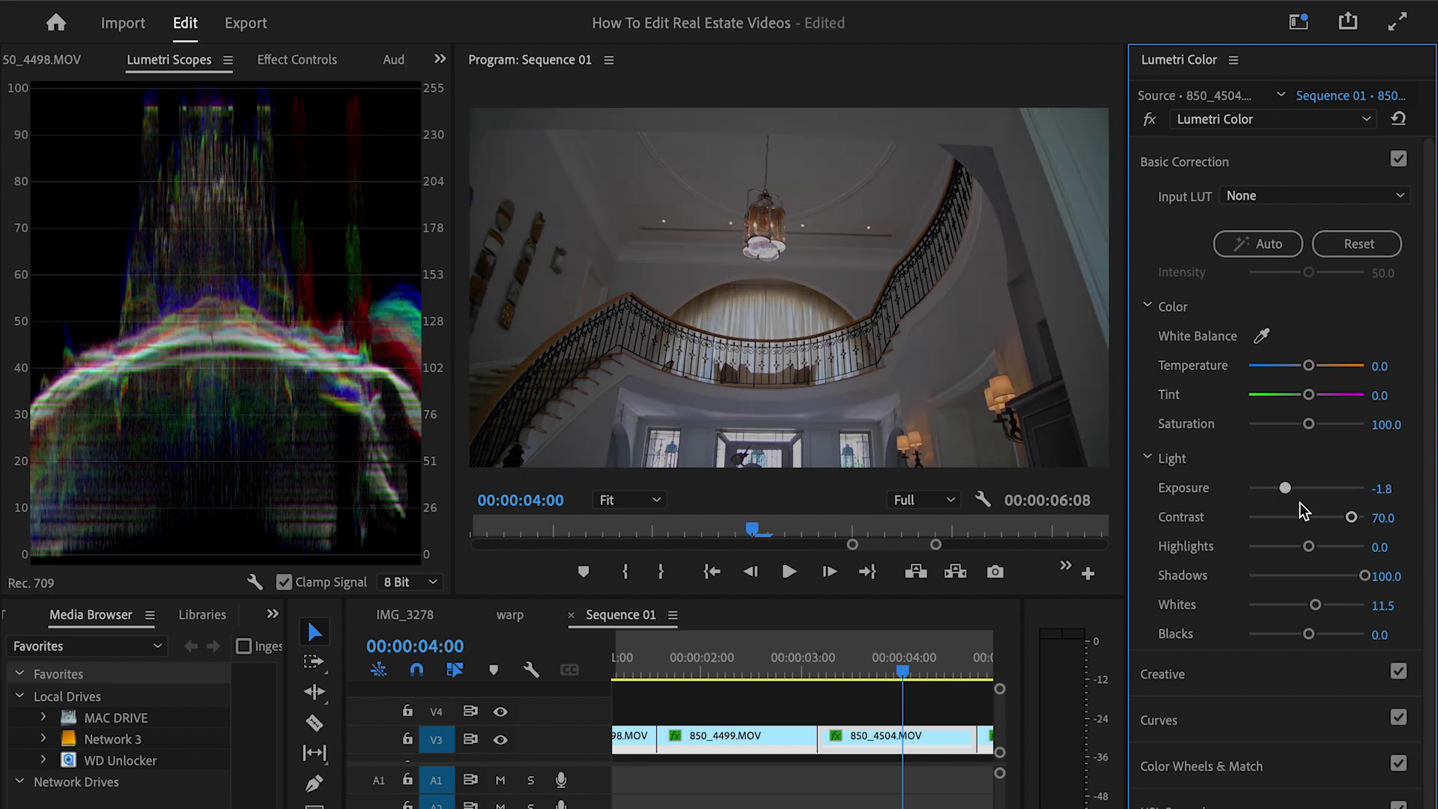
pyautogui.click(1301, 502)
pyautogui.moveTo(1302, 503); pyautogui.dragTo(1301, 510)
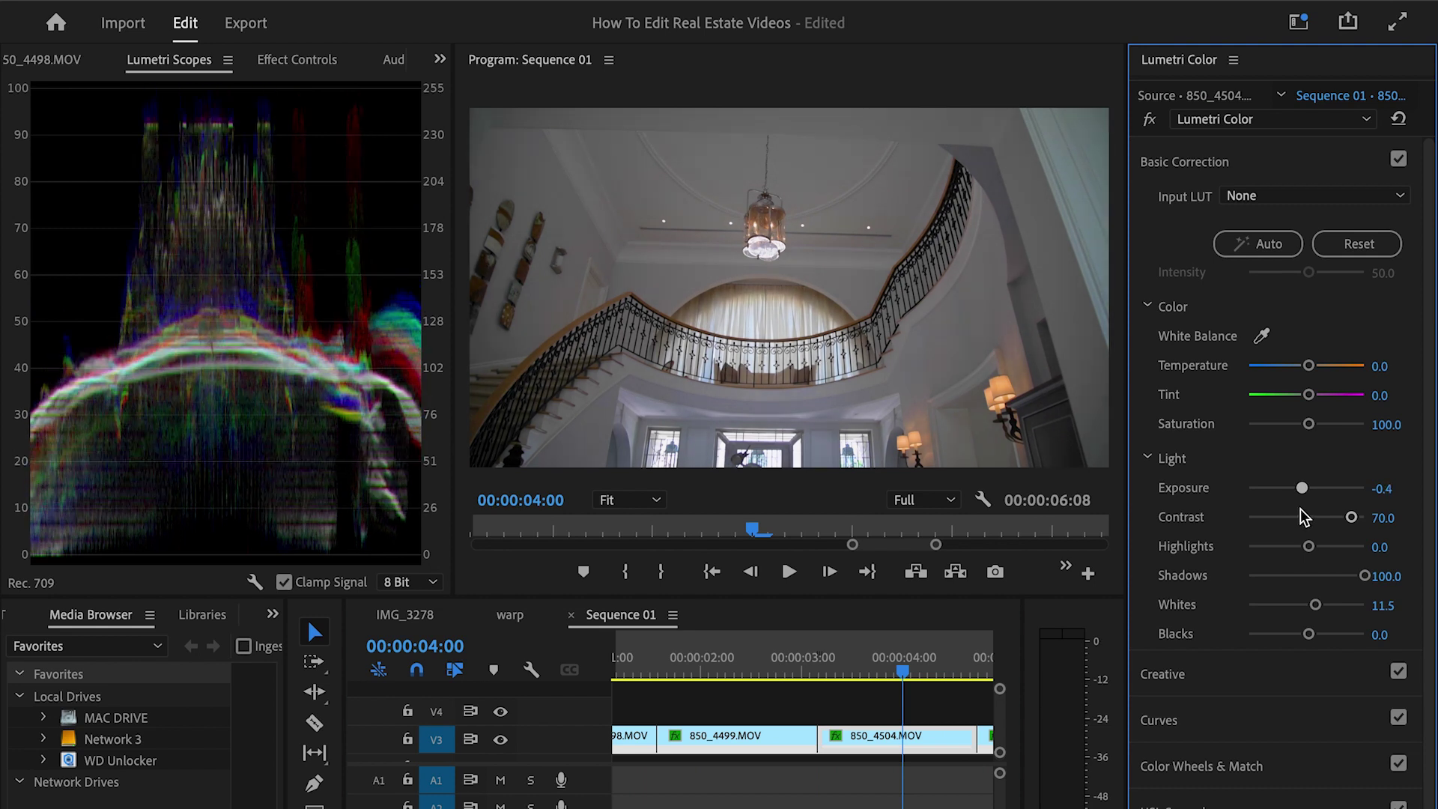
# Try the staircase clip's Shadows at 150 and 130, then settle on 140.
pyautogui.click(1395, 574)
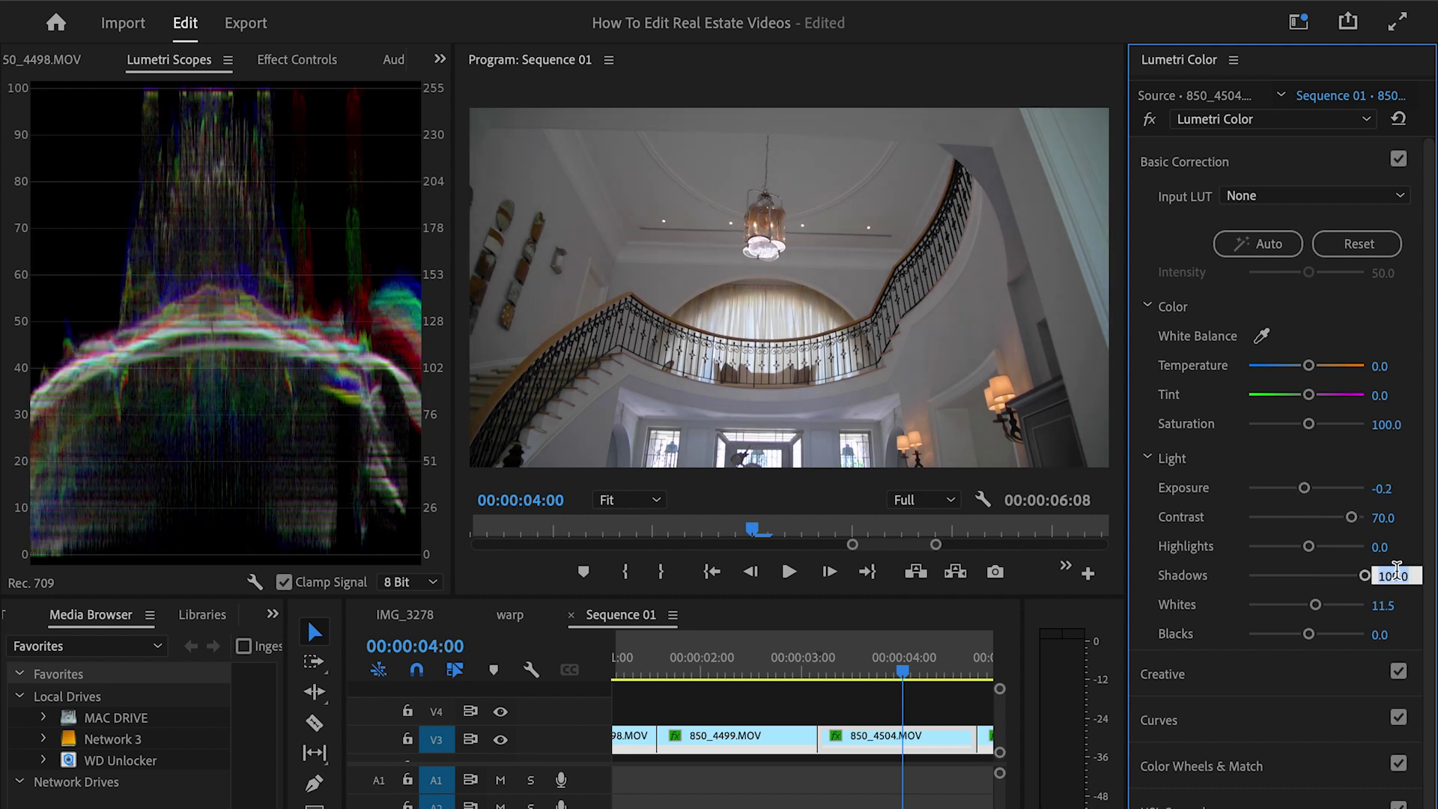
pyautogui.write('150')
pyautogui.press('Return')
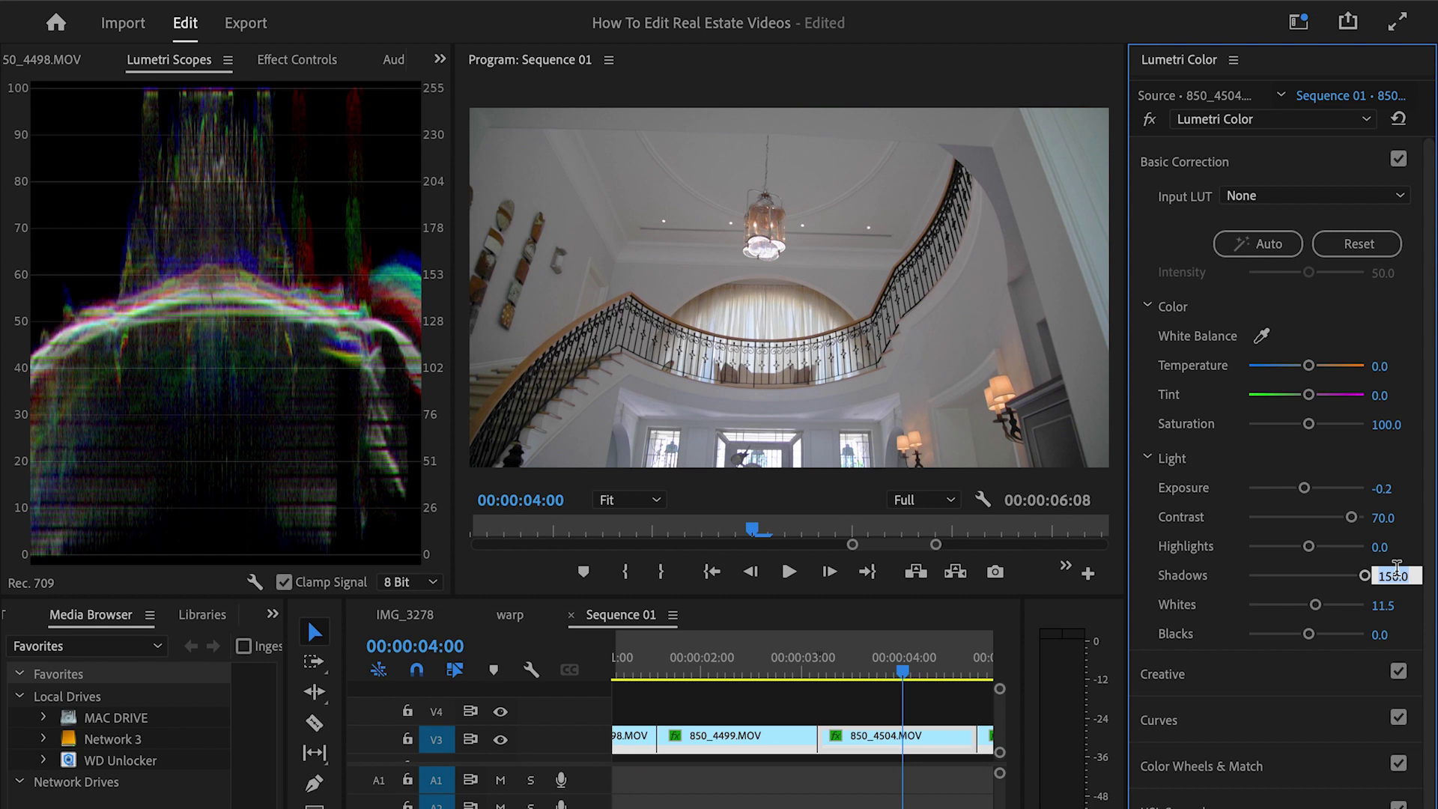
pyautogui.write('130')
pyautogui.press('Return')
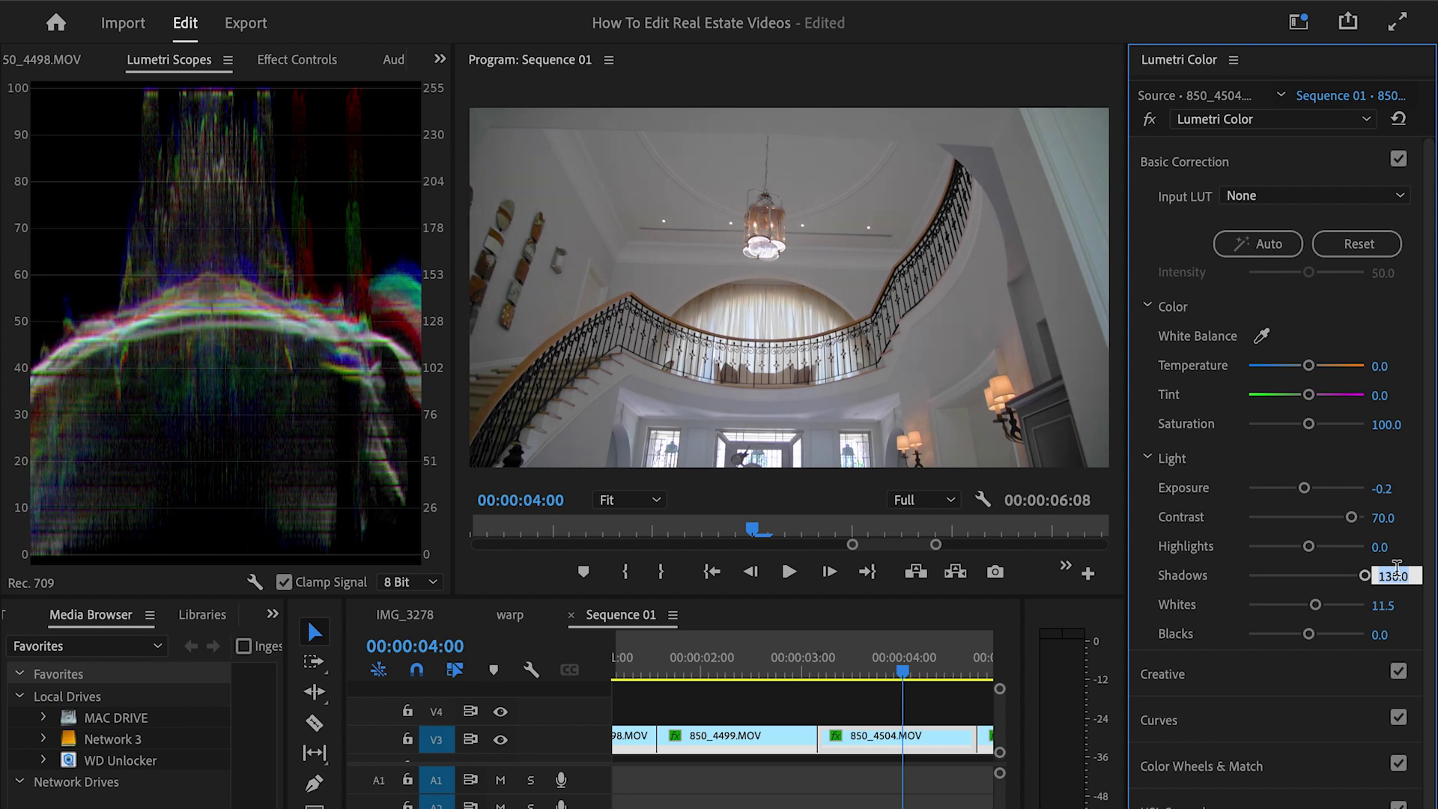
pyautogui.hotkey('shift', 'Up')
pyautogui.hotkey('shift', 'Down')
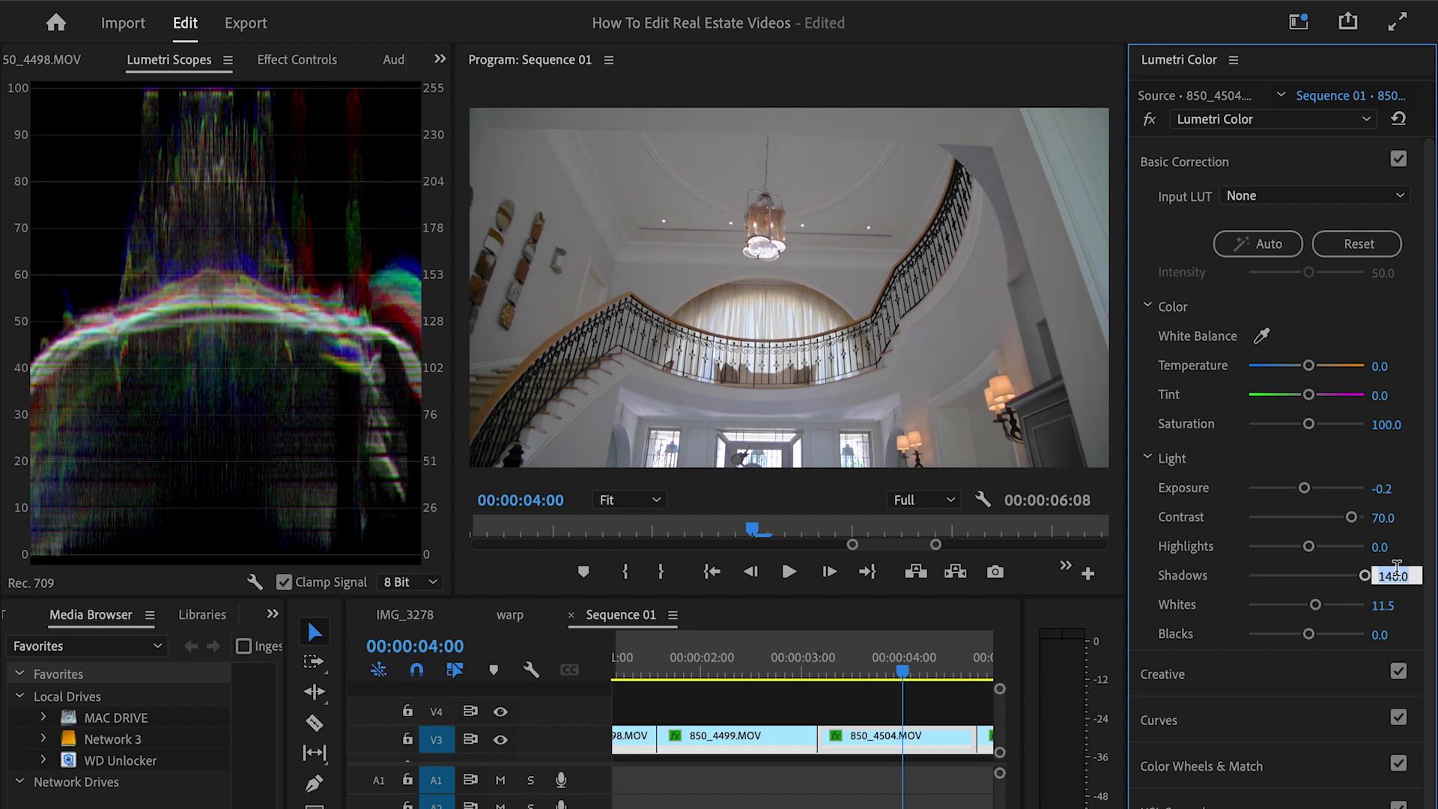
pyautogui.press('Return')
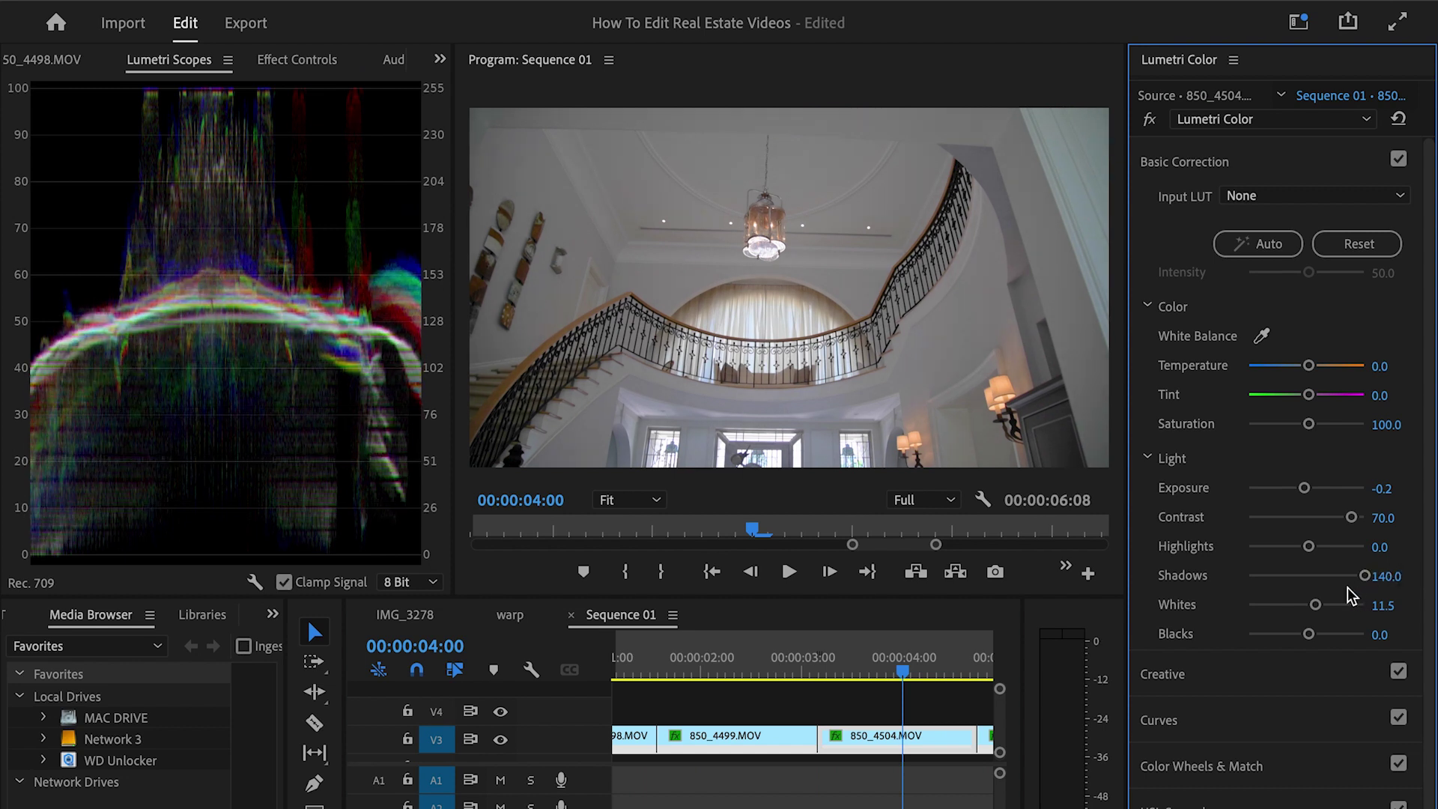
# Copy the adjusted Lumetri Color effect from the staircase clip 850_4504.MOV and return to the Lumetri scopes.
pyautogui.click(294, 54)
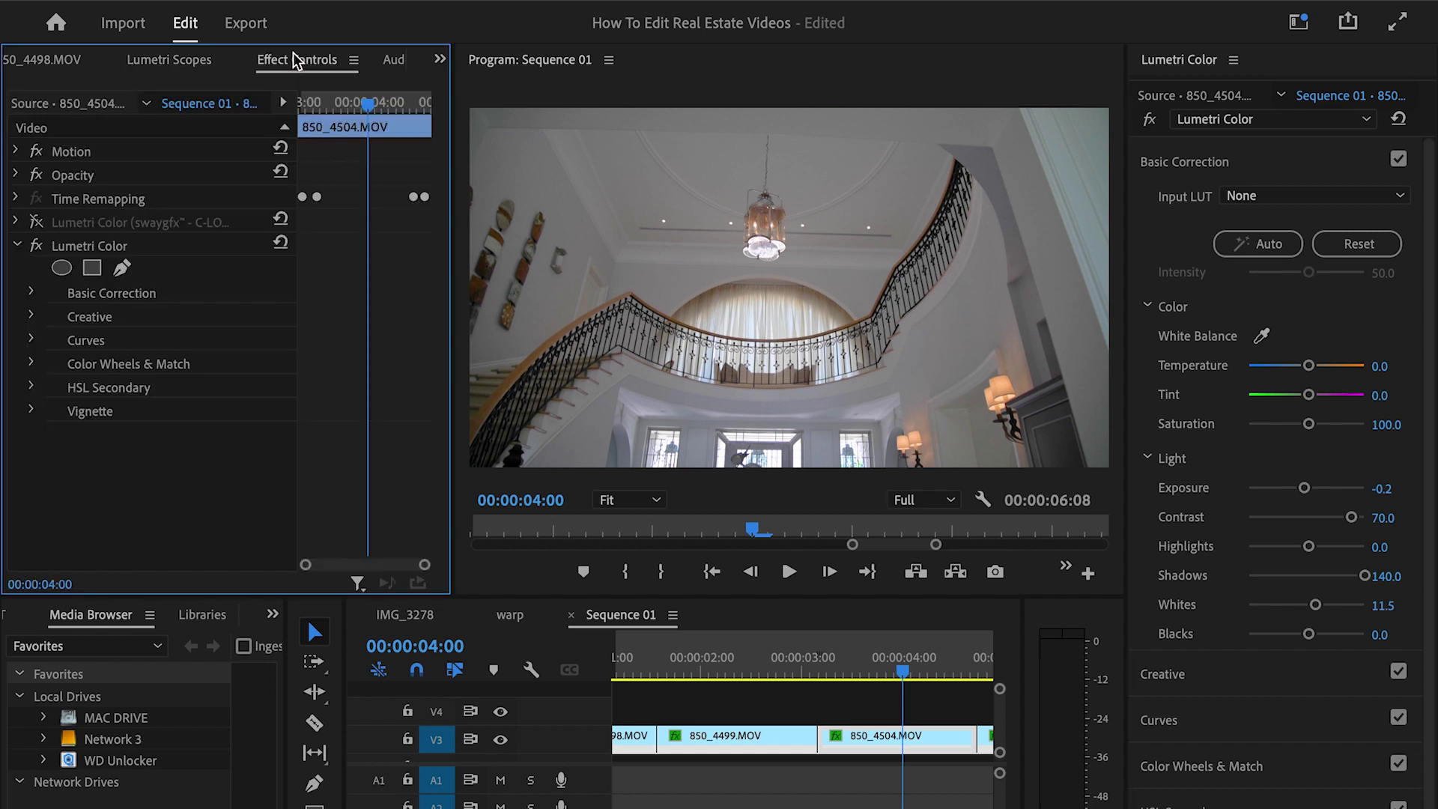
pyautogui.click(68, 245)
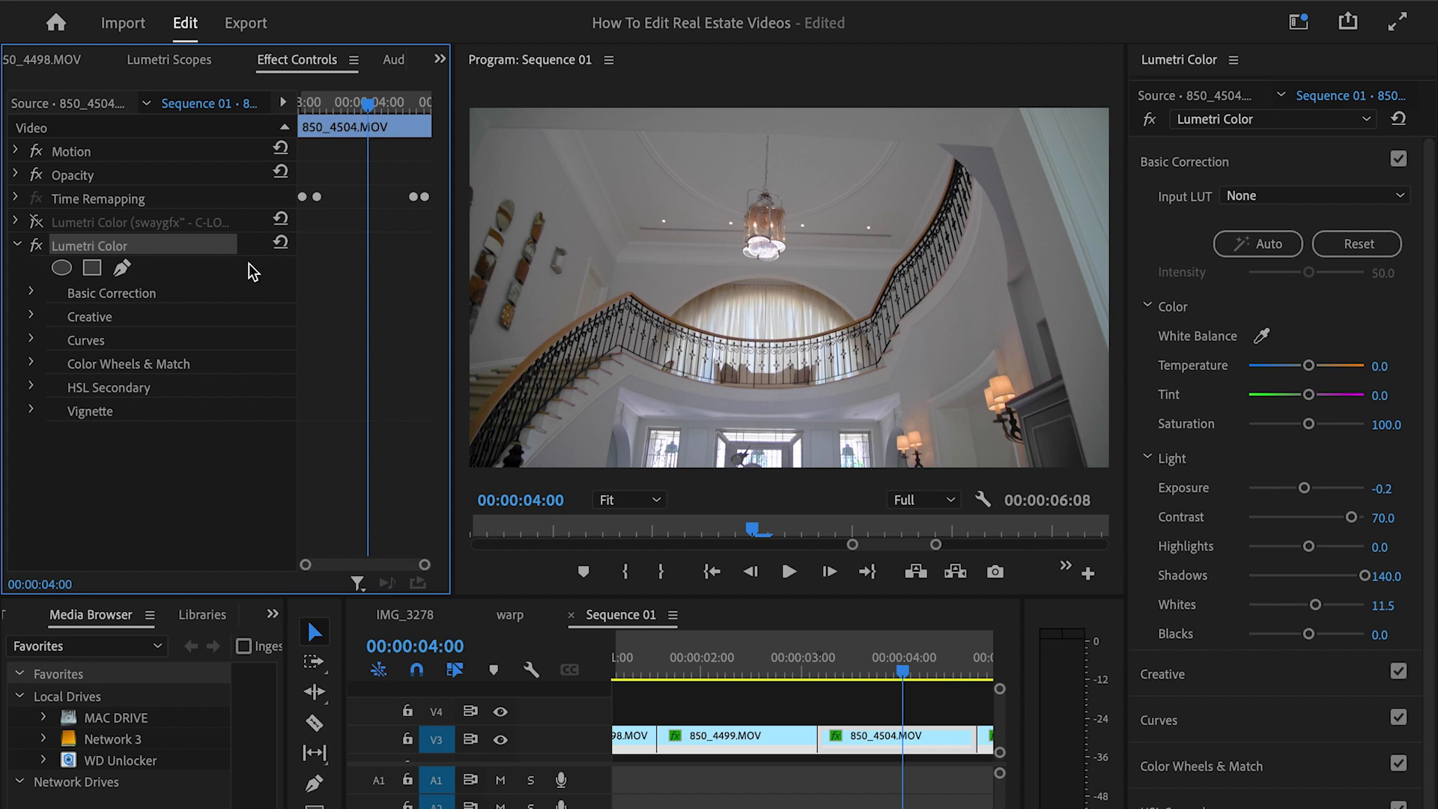
pyautogui.click(166, 60)
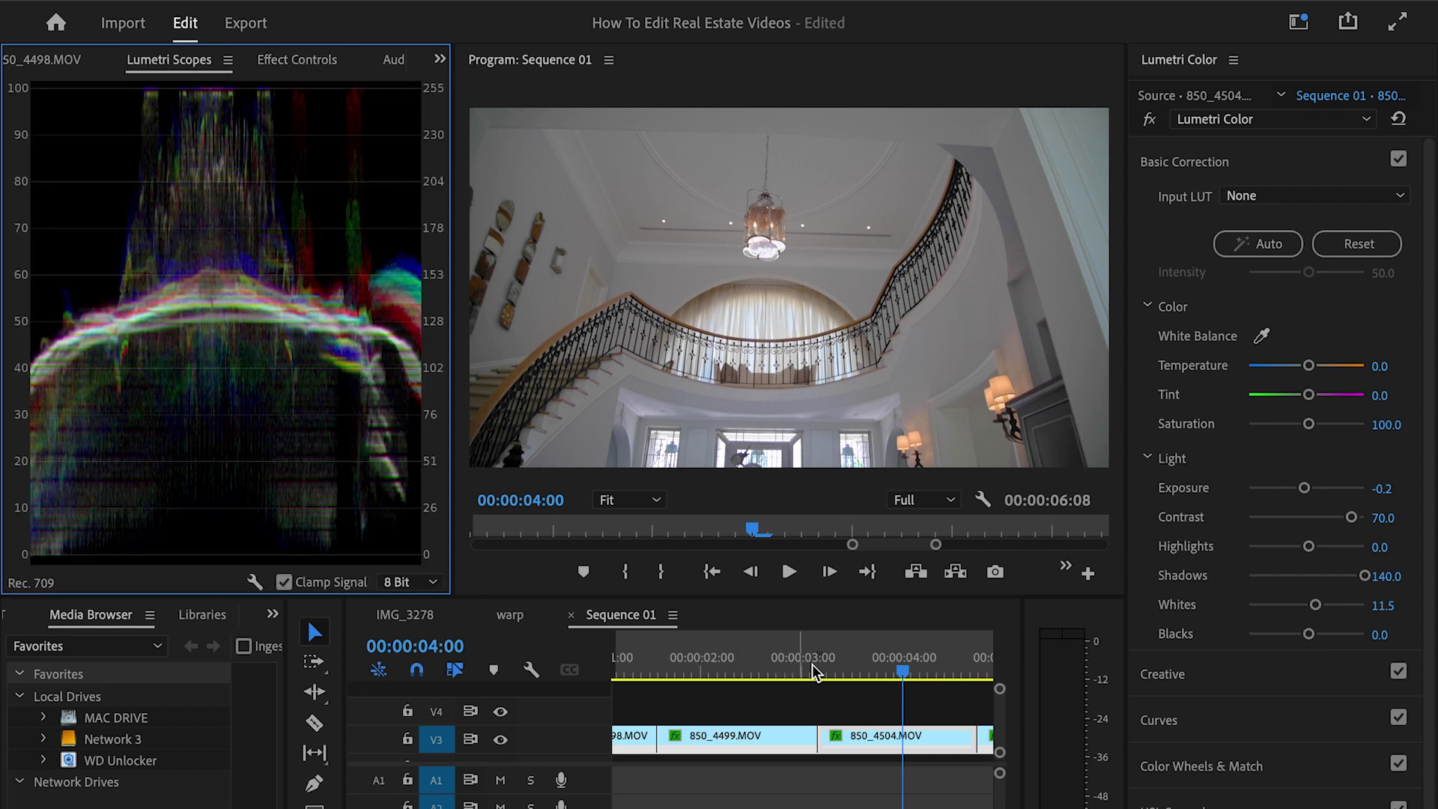
# Park the playhead at 00:00:03:22 and compare the staircase clip with its Lumetri Color grade switched off and on twice.
pyautogui.click(915, 672)
pyautogui.moveTo(920, 670)
pyautogui.mouseDown()
pyautogui.moveTo(874, 661)
pyautogui.moveTo(894, 669)
pyautogui.mouseUp()
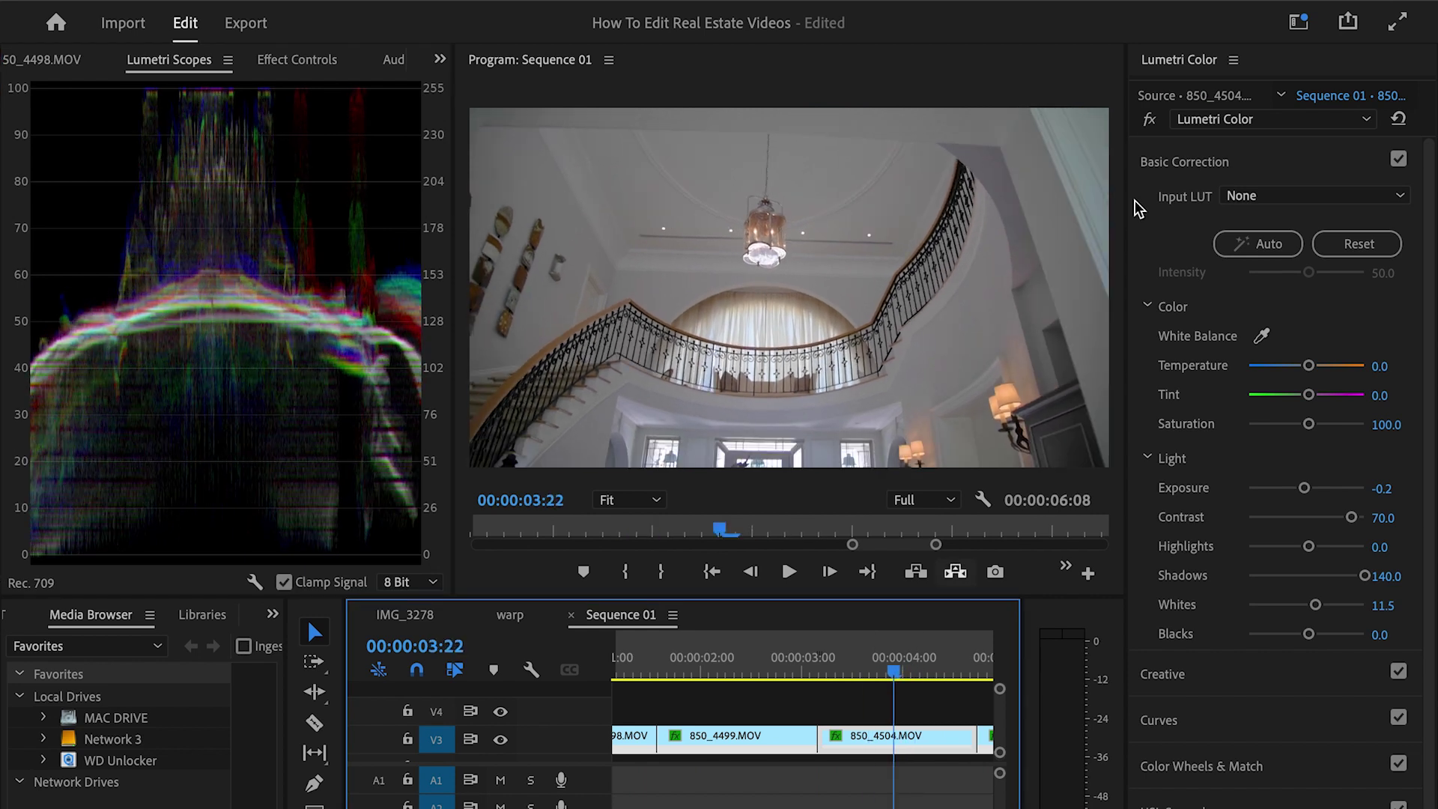
pyautogui.click(1150, 120)
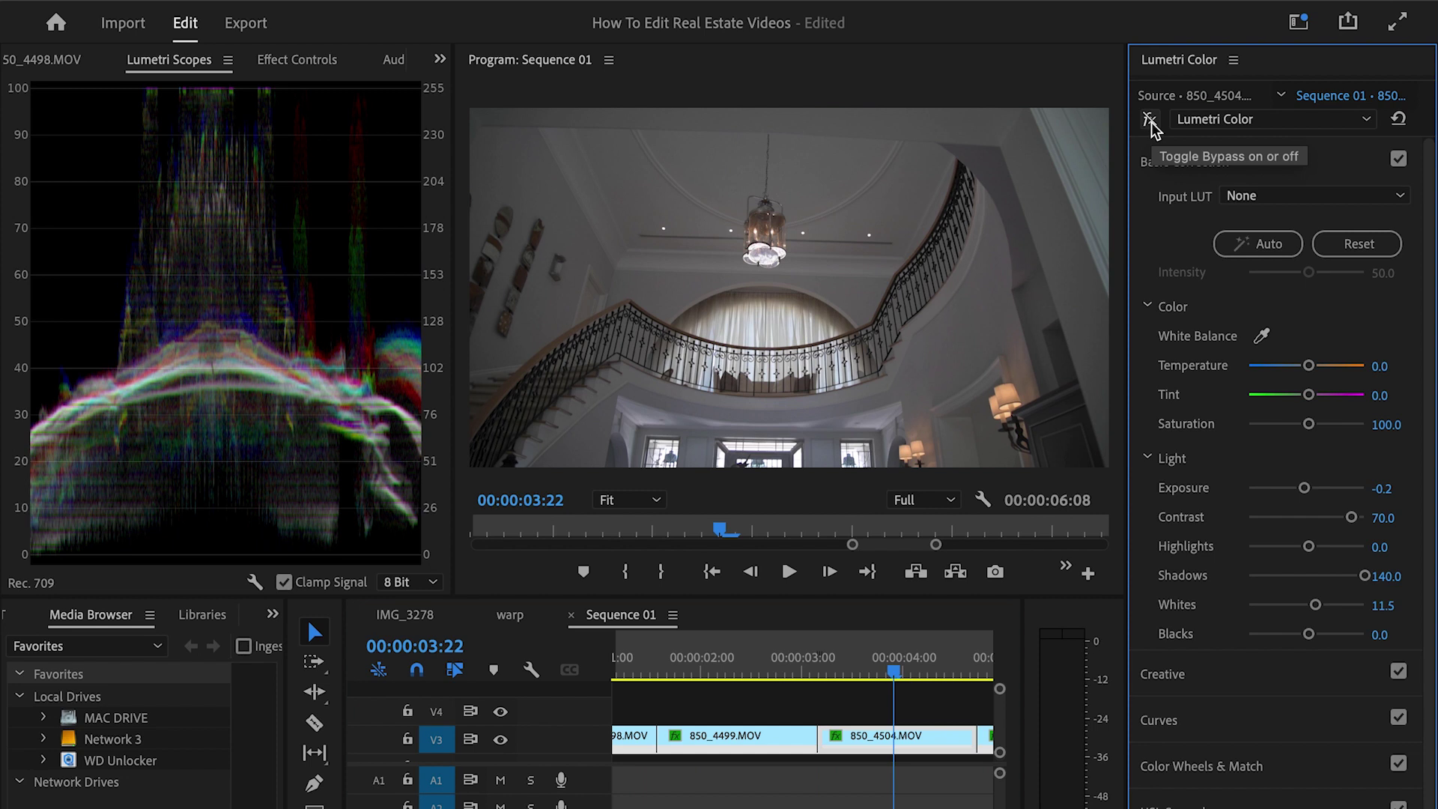
pyautogui.click(1150, 120)
pyautogui.click(1150, 121)
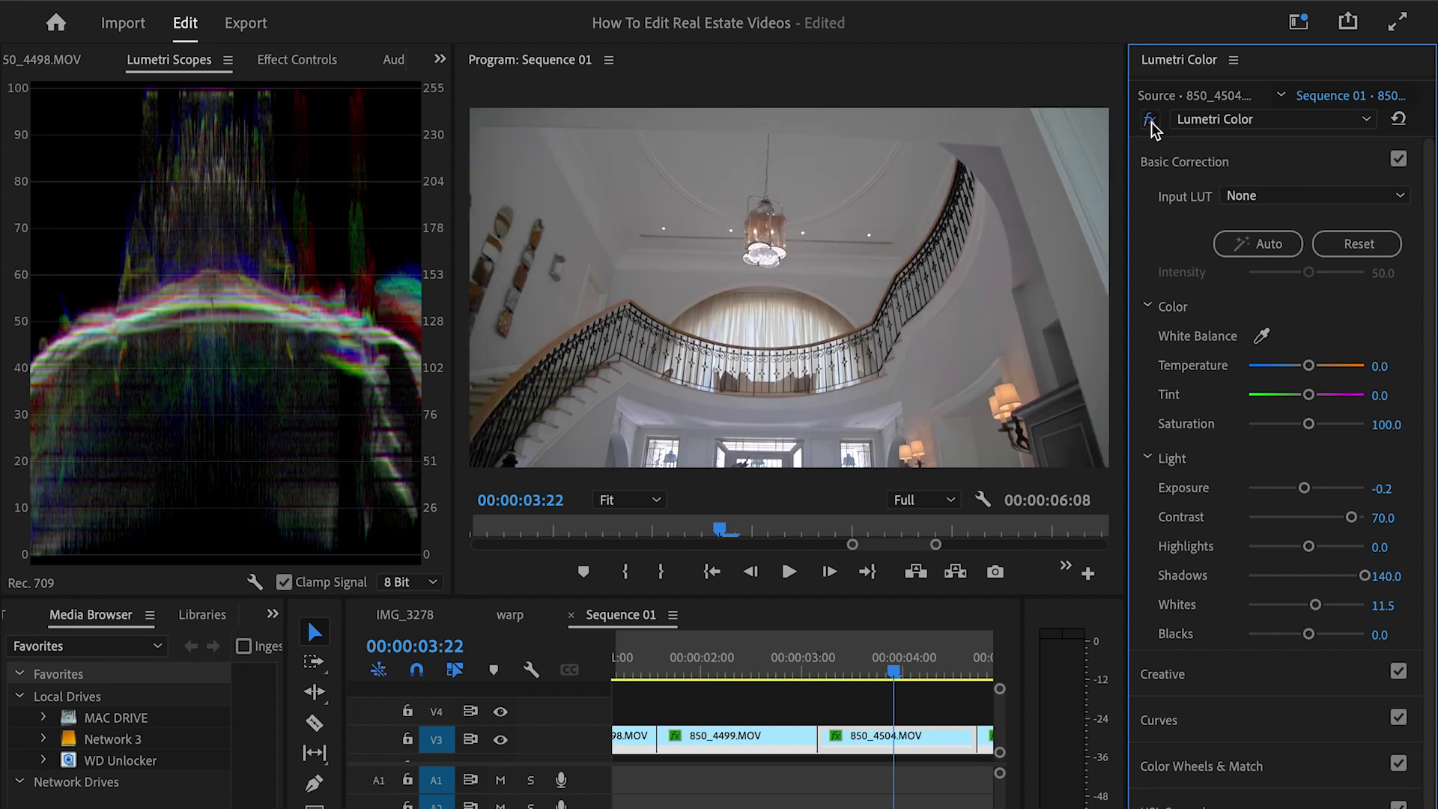
pyautogui.click(1151, 121)
# Paste the copied Lumetri Color effect onto the living room clip 850_4507.MOV and return to the Lumetri scopes.
pyautogui.scroll(-3, 718, 673)
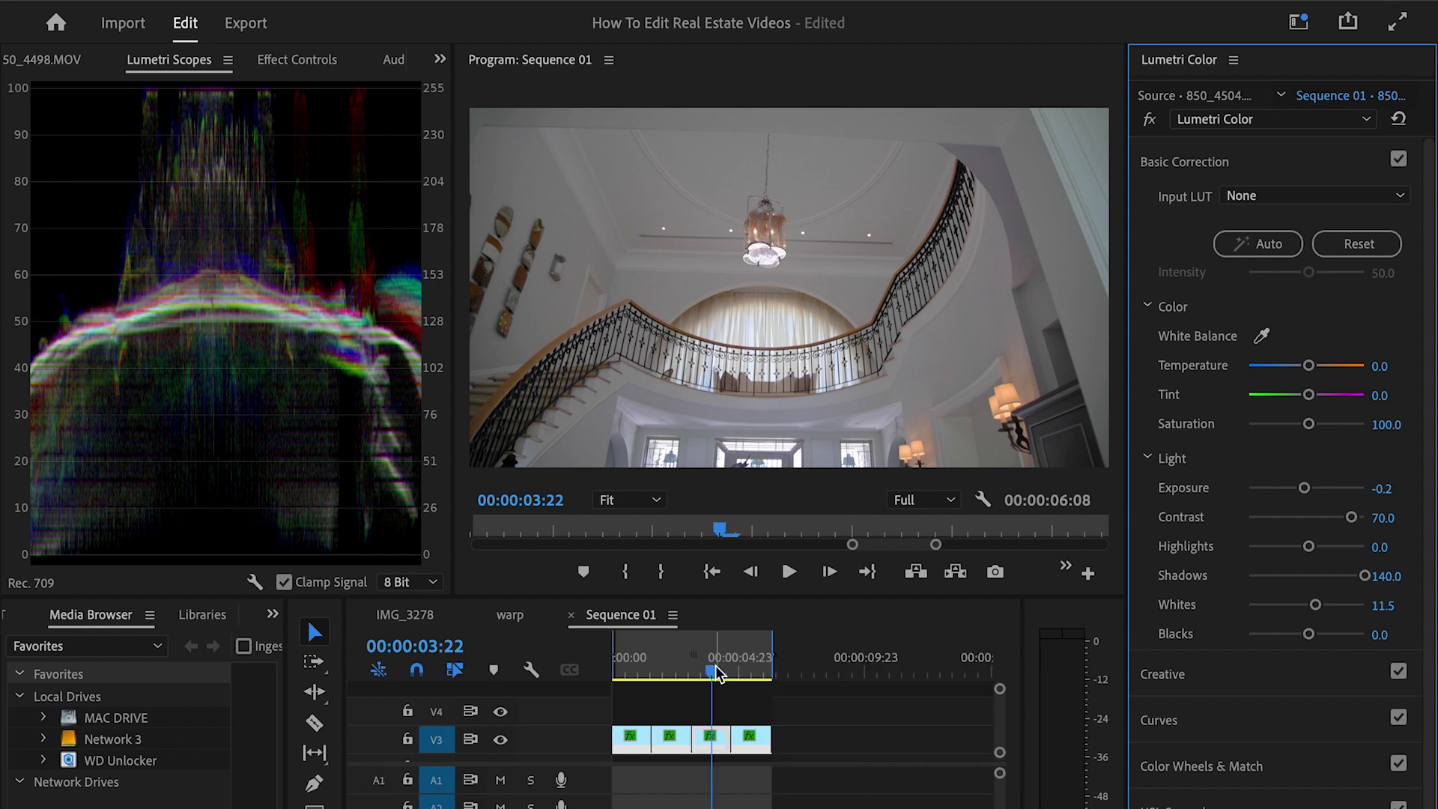
pyautogui.moveTo(716, 672); pyautogui.dragTo(749, 669)
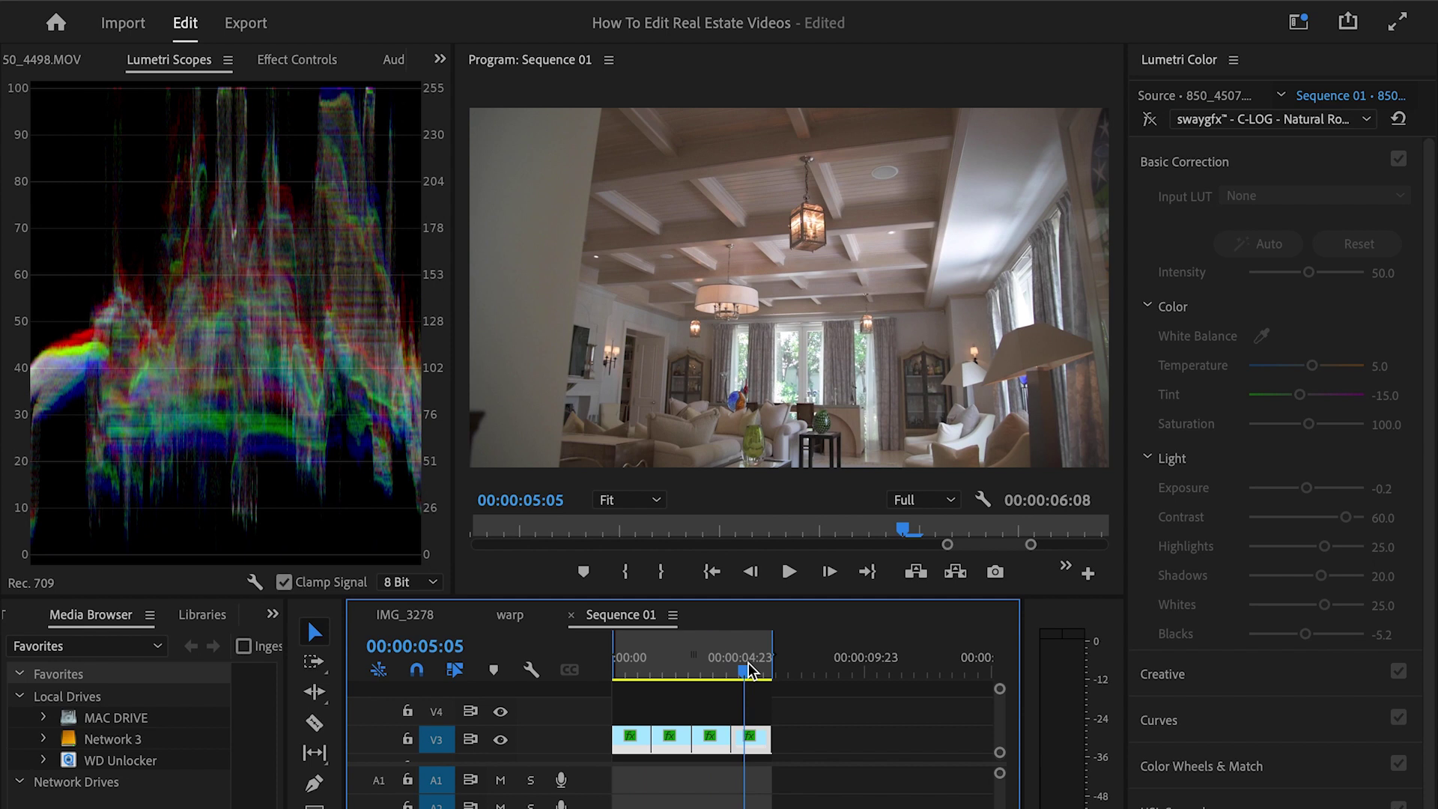
pyautogui.scroll(2, 749, 663)
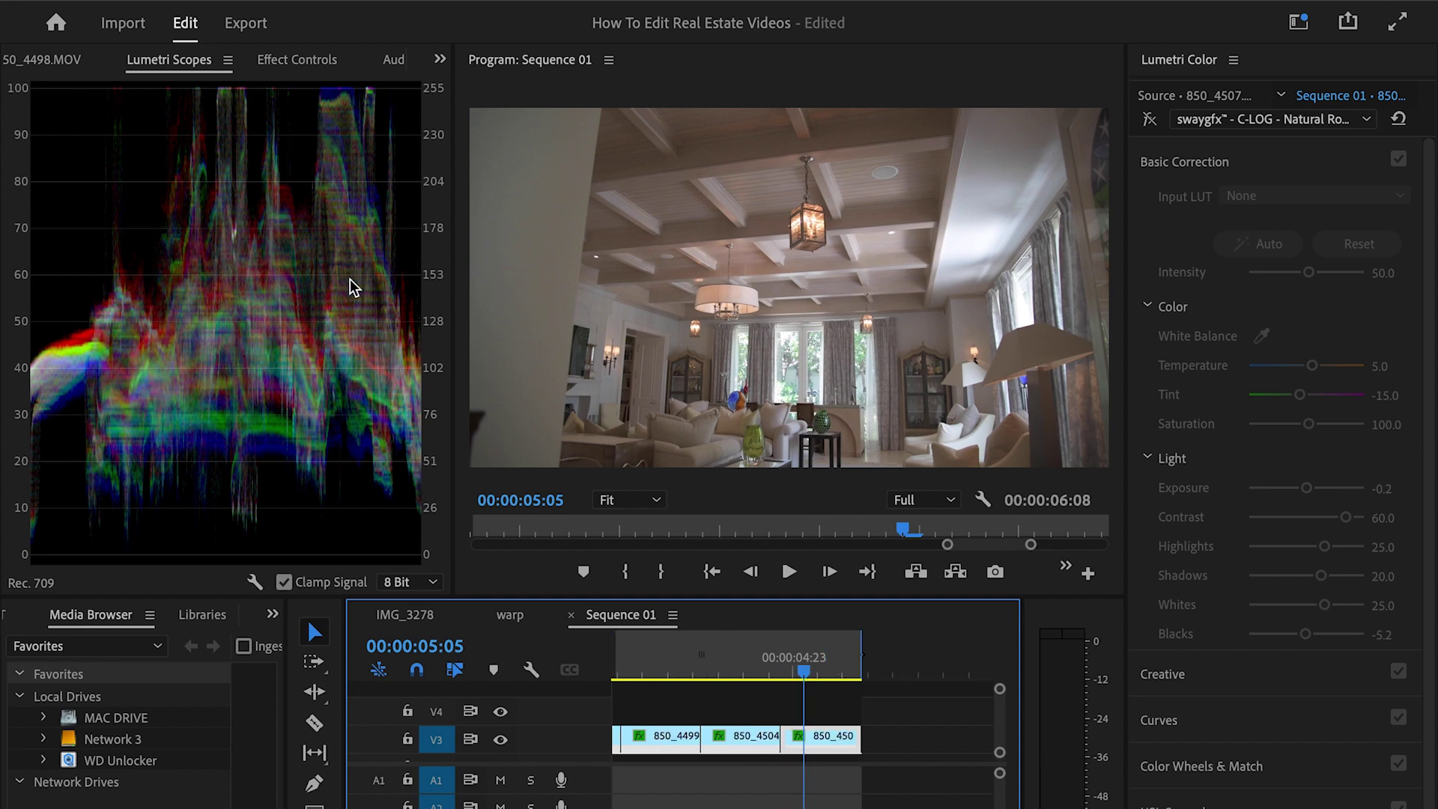
pyautogui.click(287, 60)
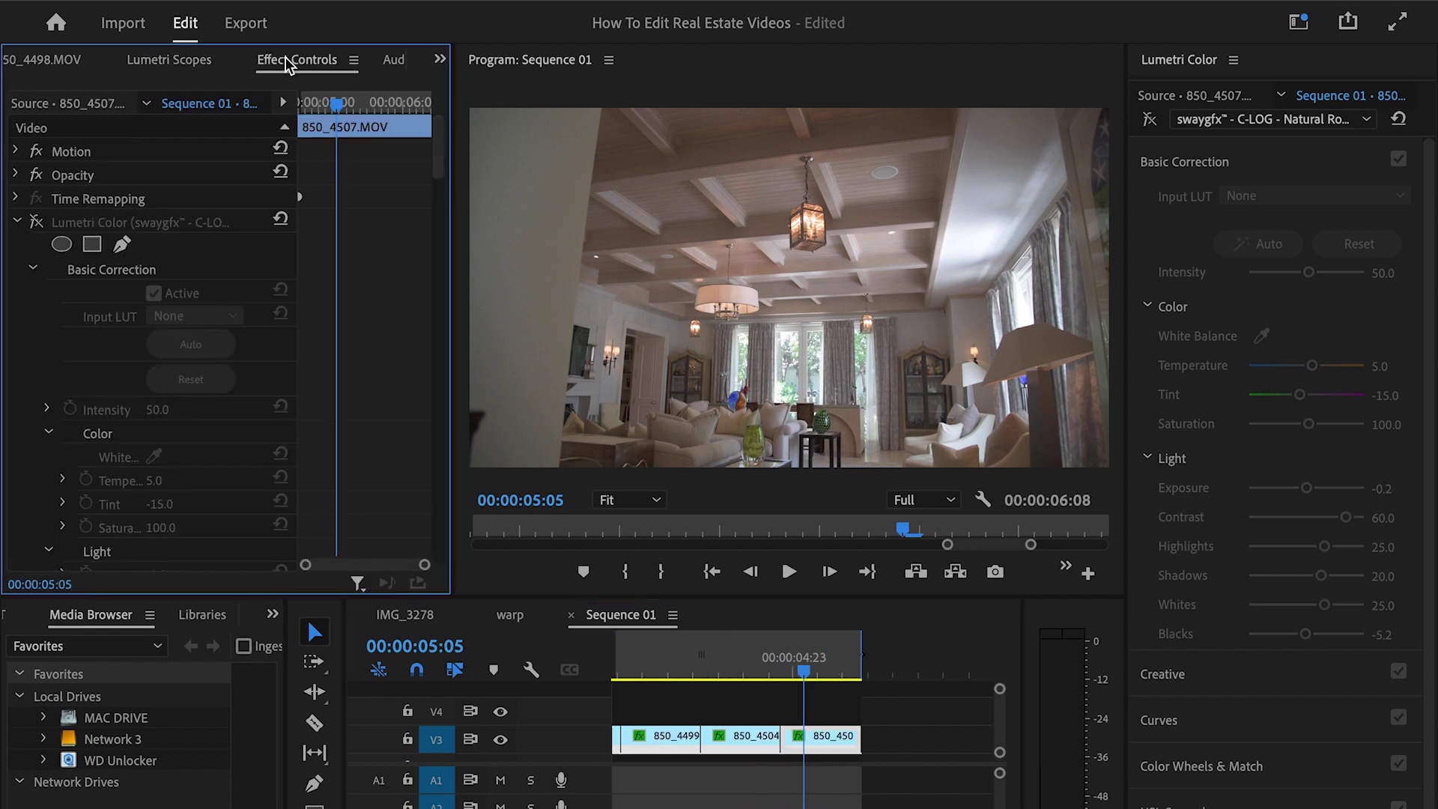
pyautogui.click(17, 222)
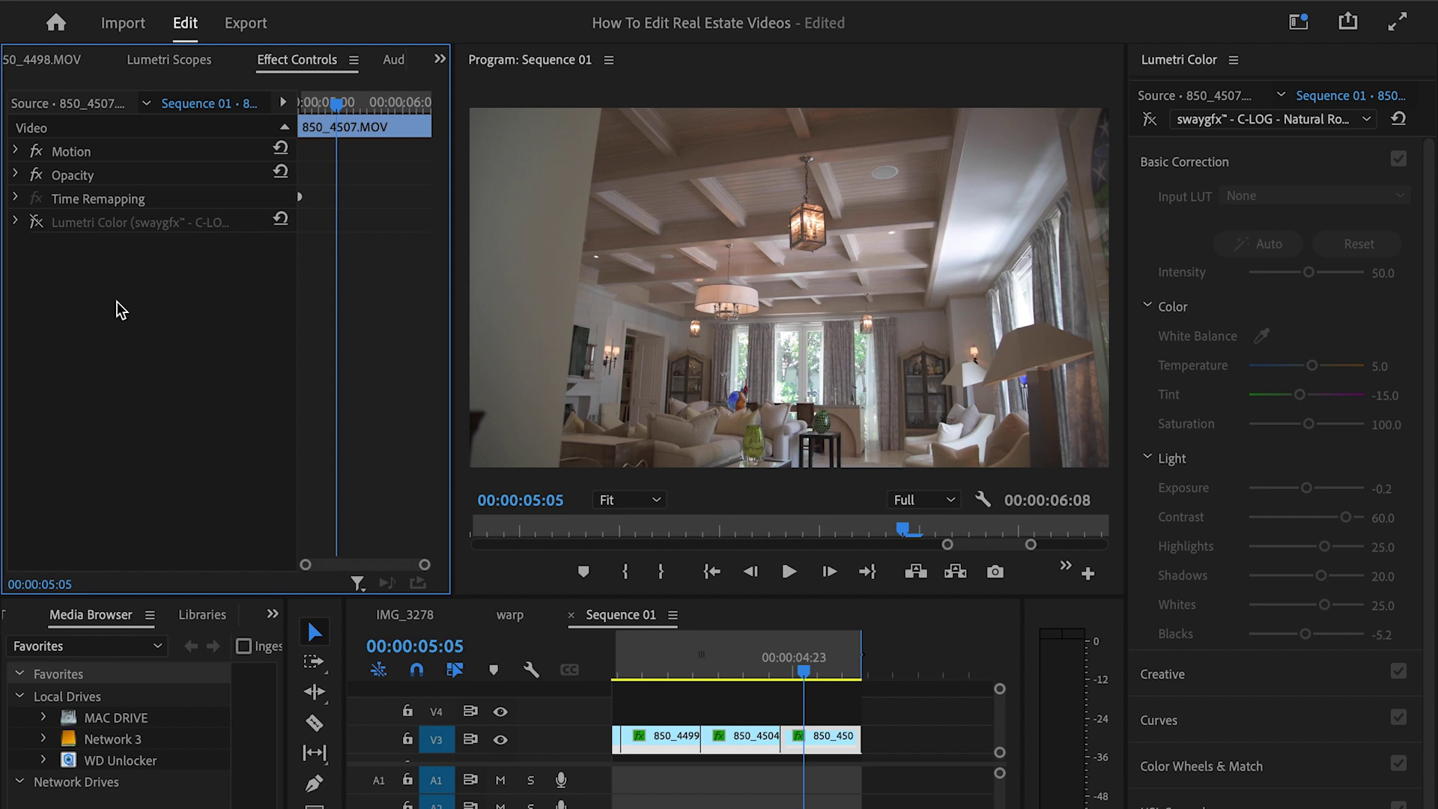
pyautogui.hotkey('ctrl', 'v')
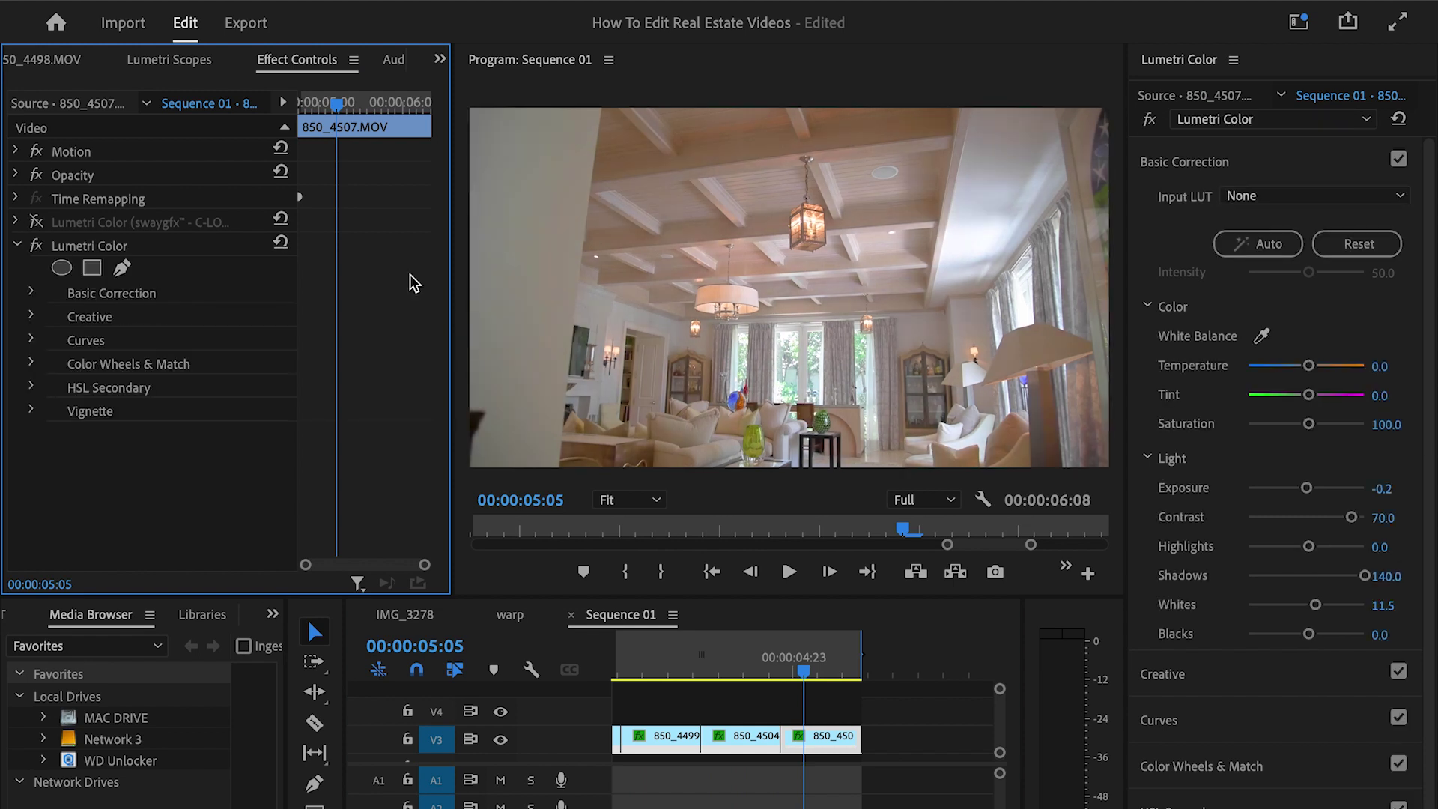
pyautogui.click(169, 60)
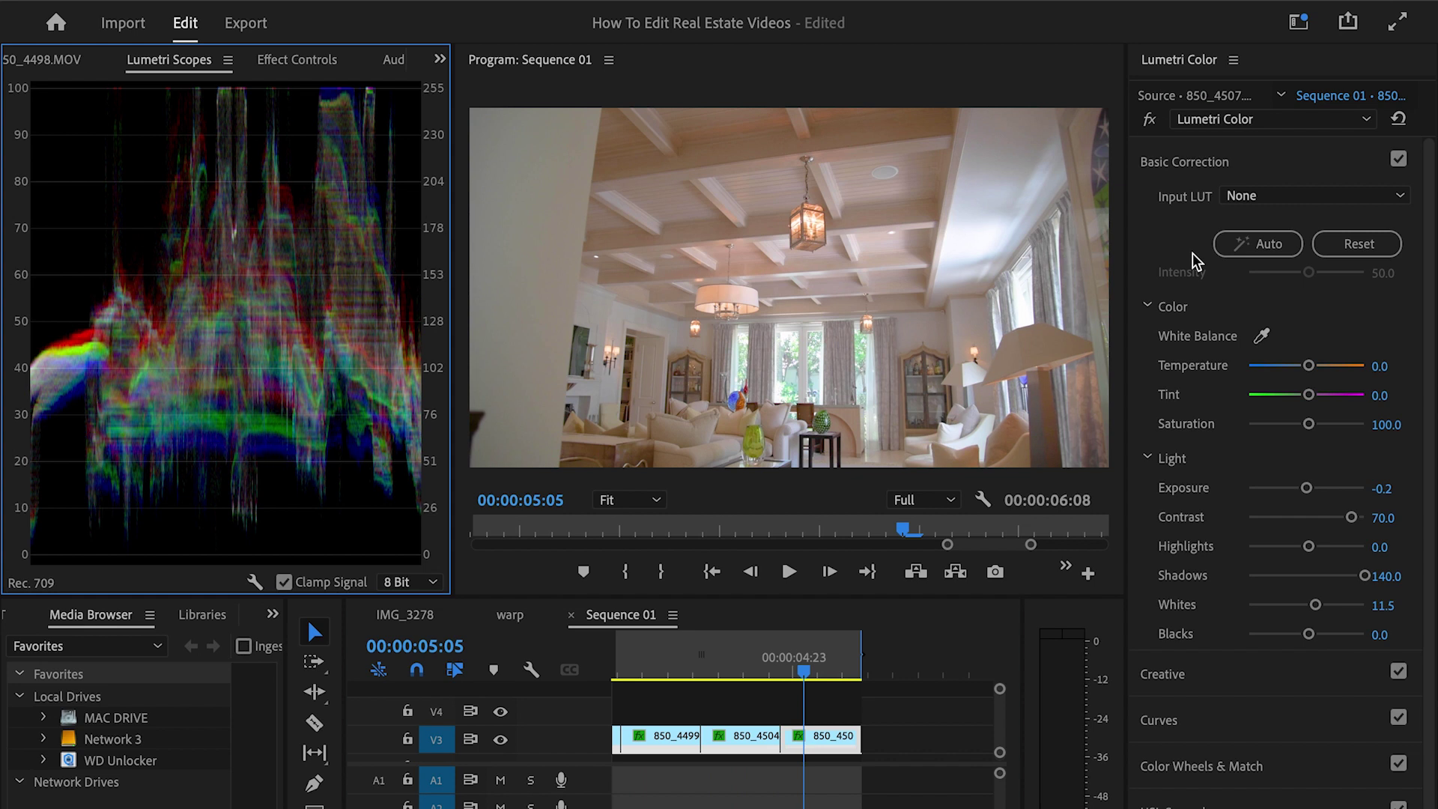
# Compare the living room clip with the staircase clip and park the playhead at 00:00:05:02.
pyautogui.click(747, 659)
pyautogui.click(818, 669)
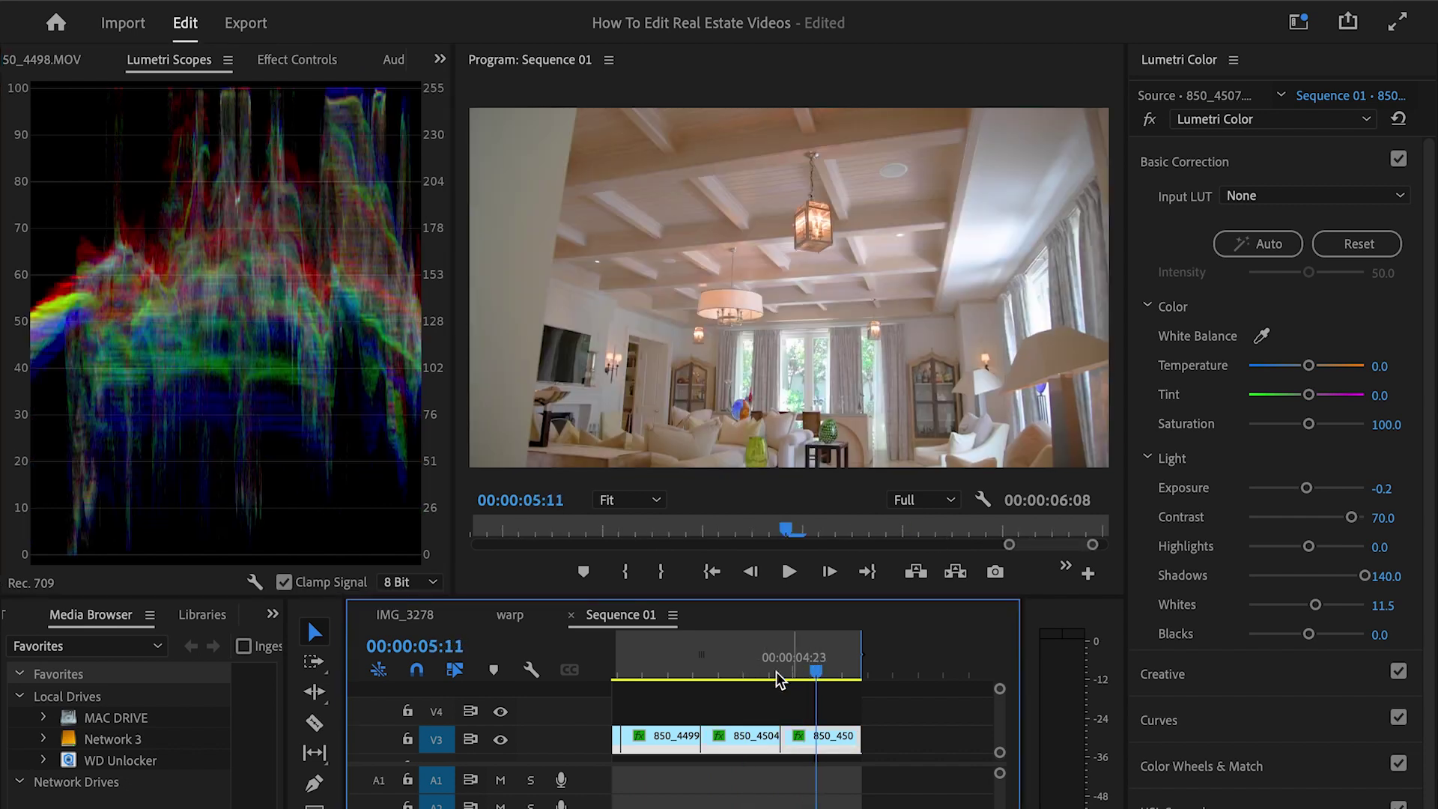
pyautogui.click(713, 672)
pyautogui.click(766, 671)
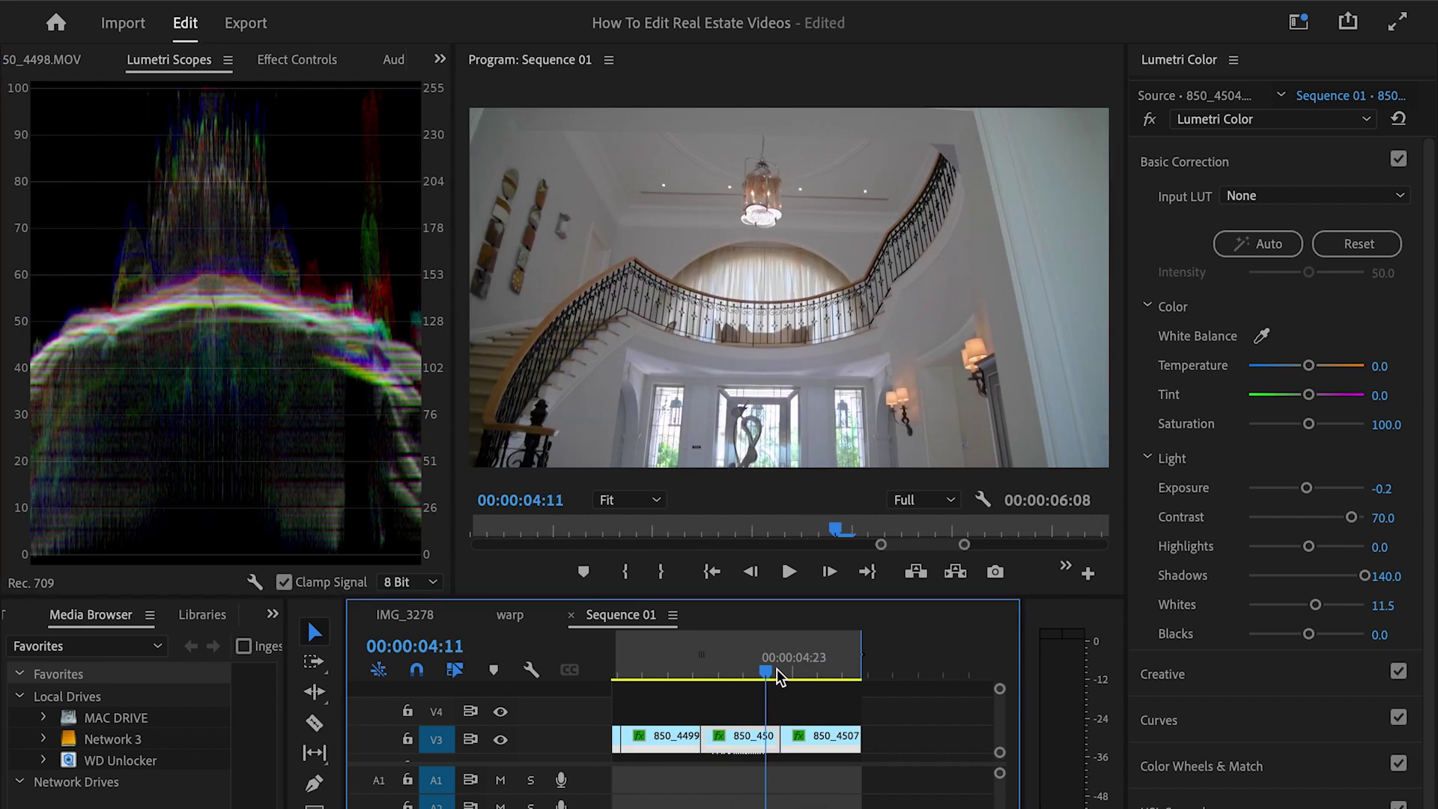
pyautogui.click(798, 670)
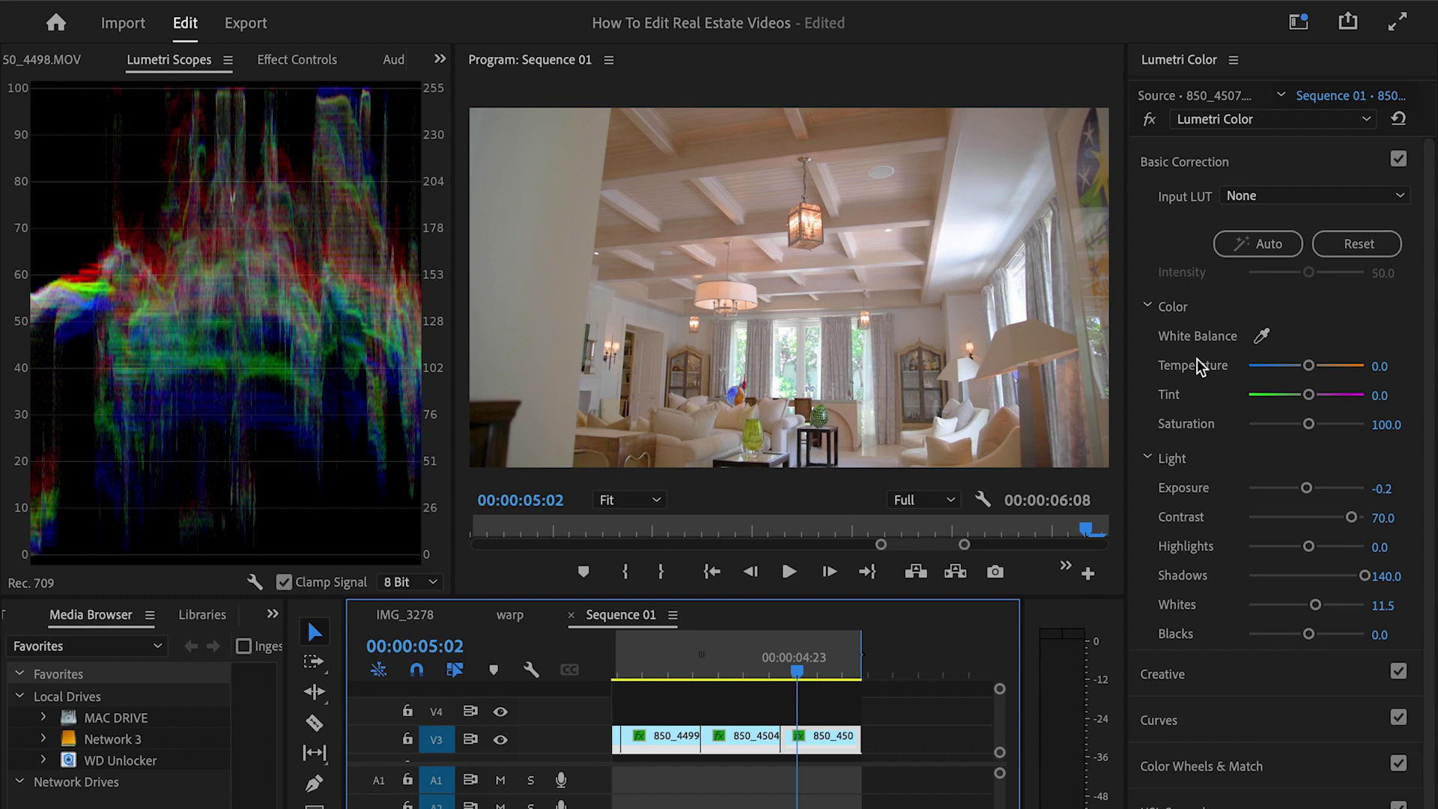
# Try cooling the living room clip's Temperature to -17.3, -10 and -20, then return it to 0.
pyautogui.moveTo(1301, 368)
pyautogui.mouseDown()
pyautogui.moveTo(1281, 369)
pyautogui.moveTo(1295, 370)
pyautogui.mouseUp()
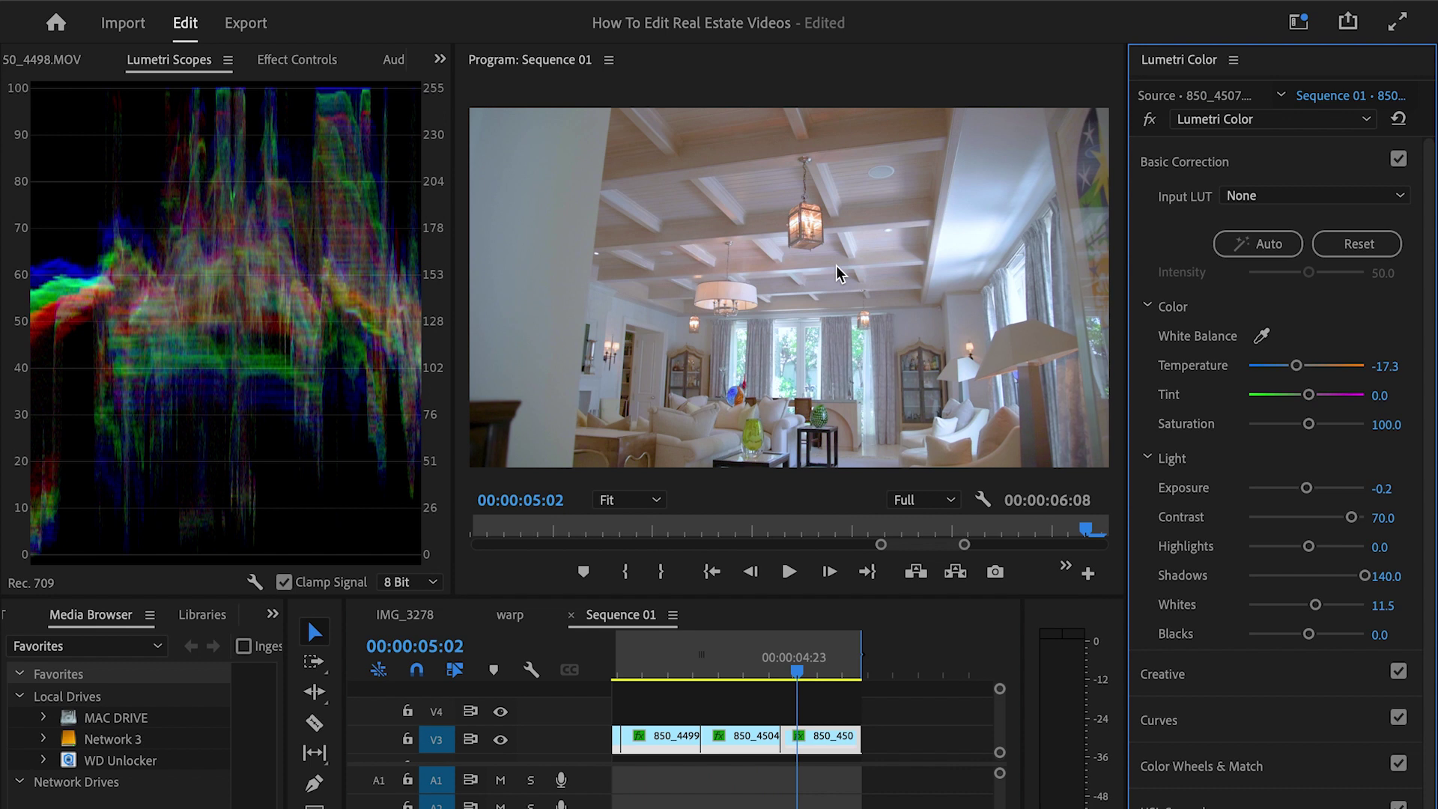
pyautogui.doubleClick(1296, 367)
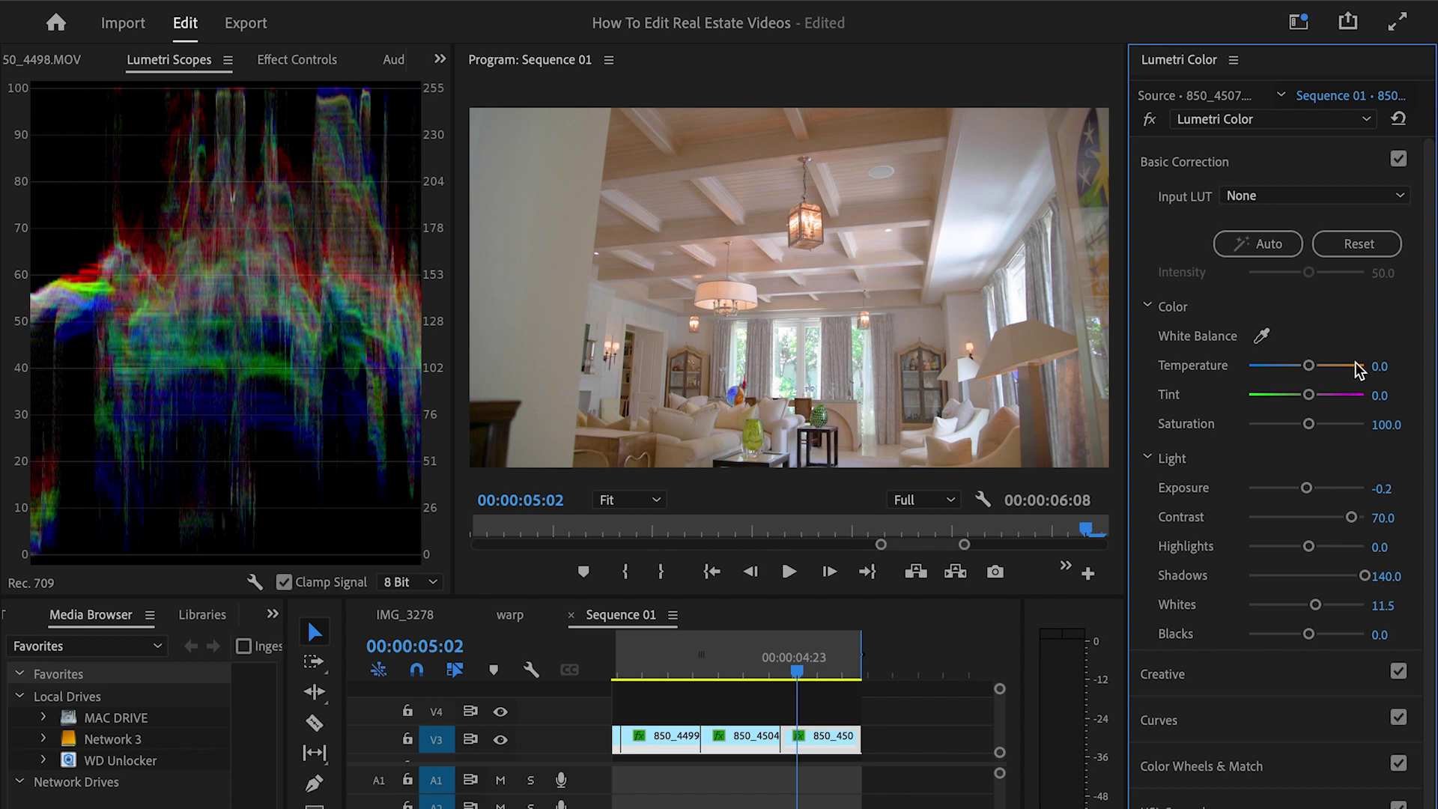
pyautogui.click(1380, 369)
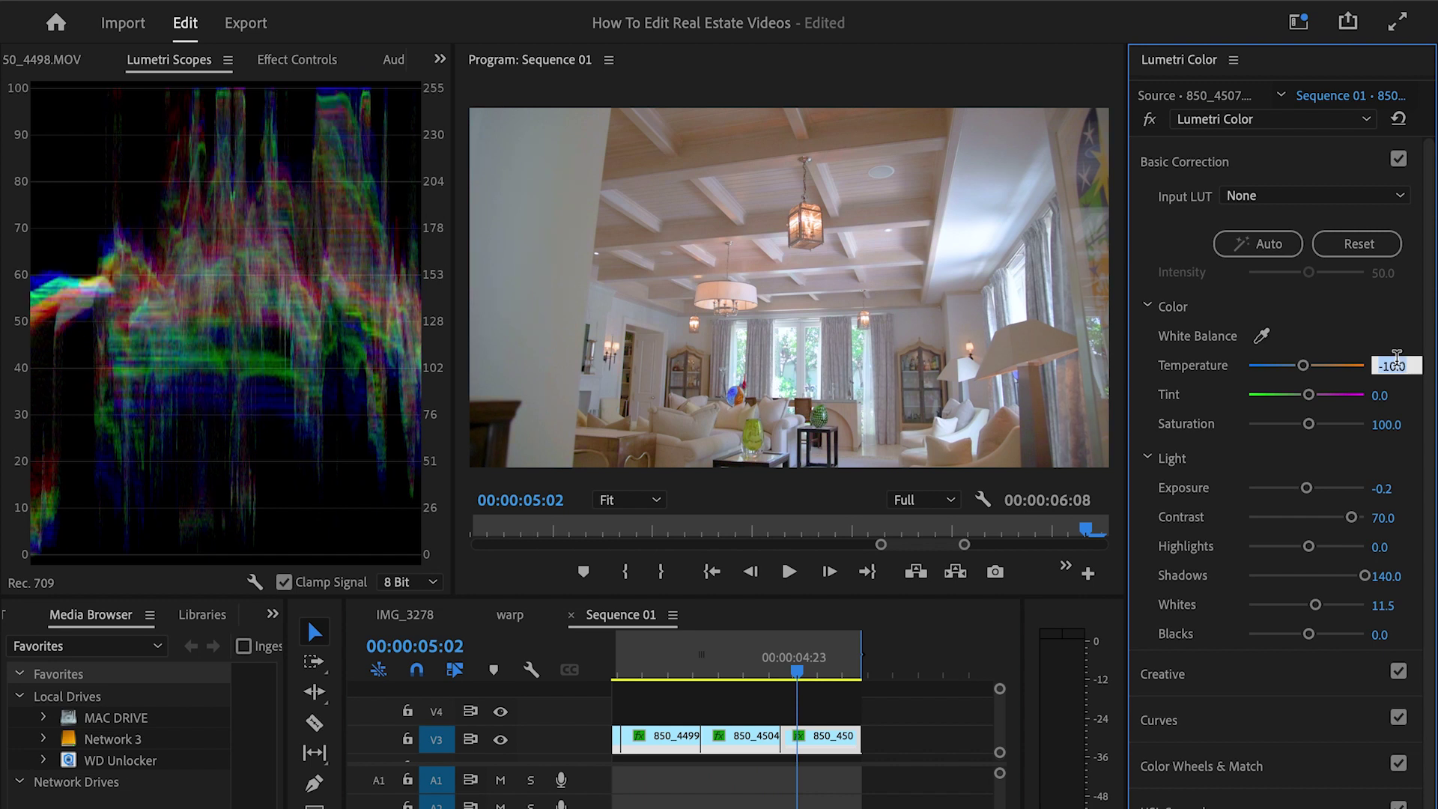
pyautogui.write('-20')
pyautogui.press('Return')
pyautogui.hotkey('ctrl', 'z')
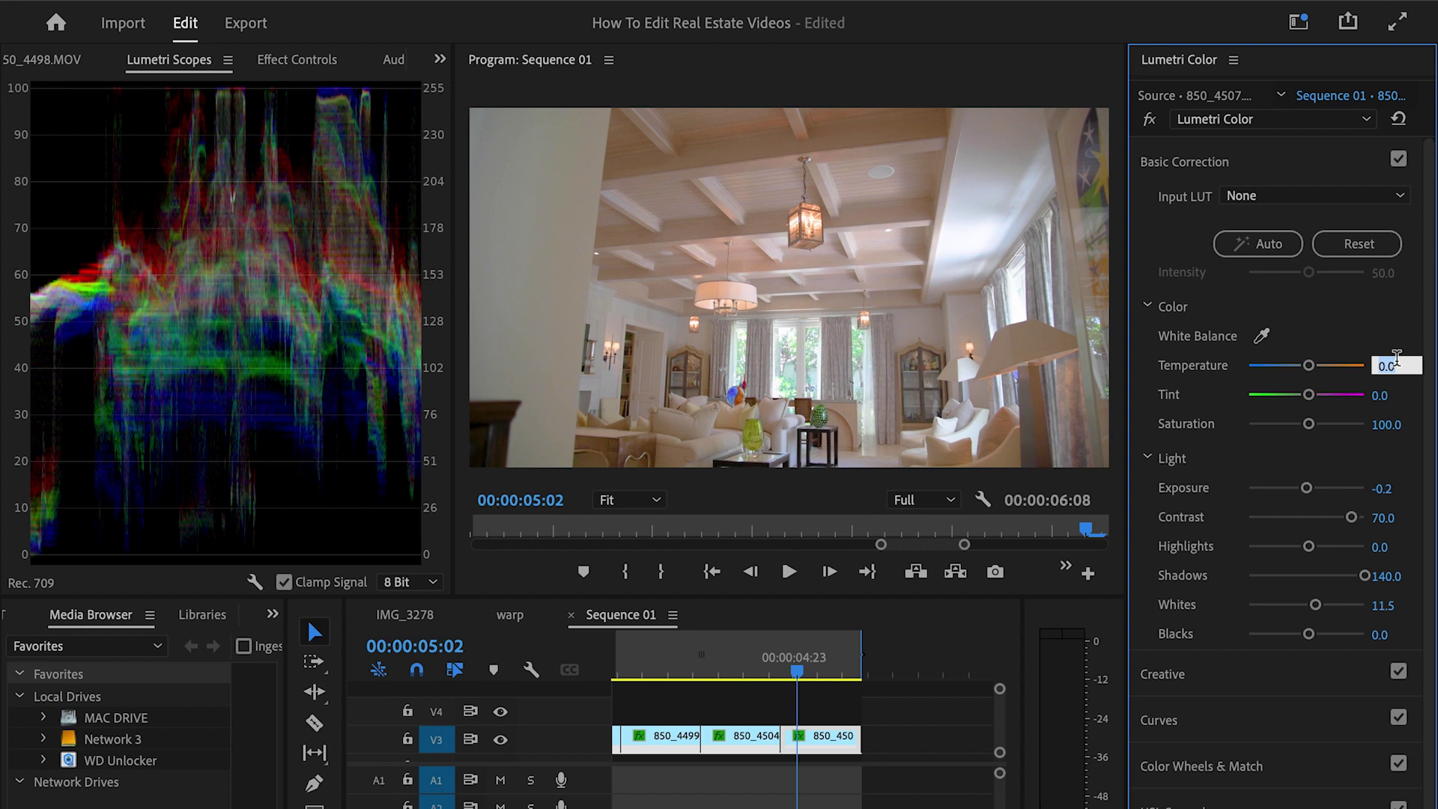
pyautogui.click(1350, 330)
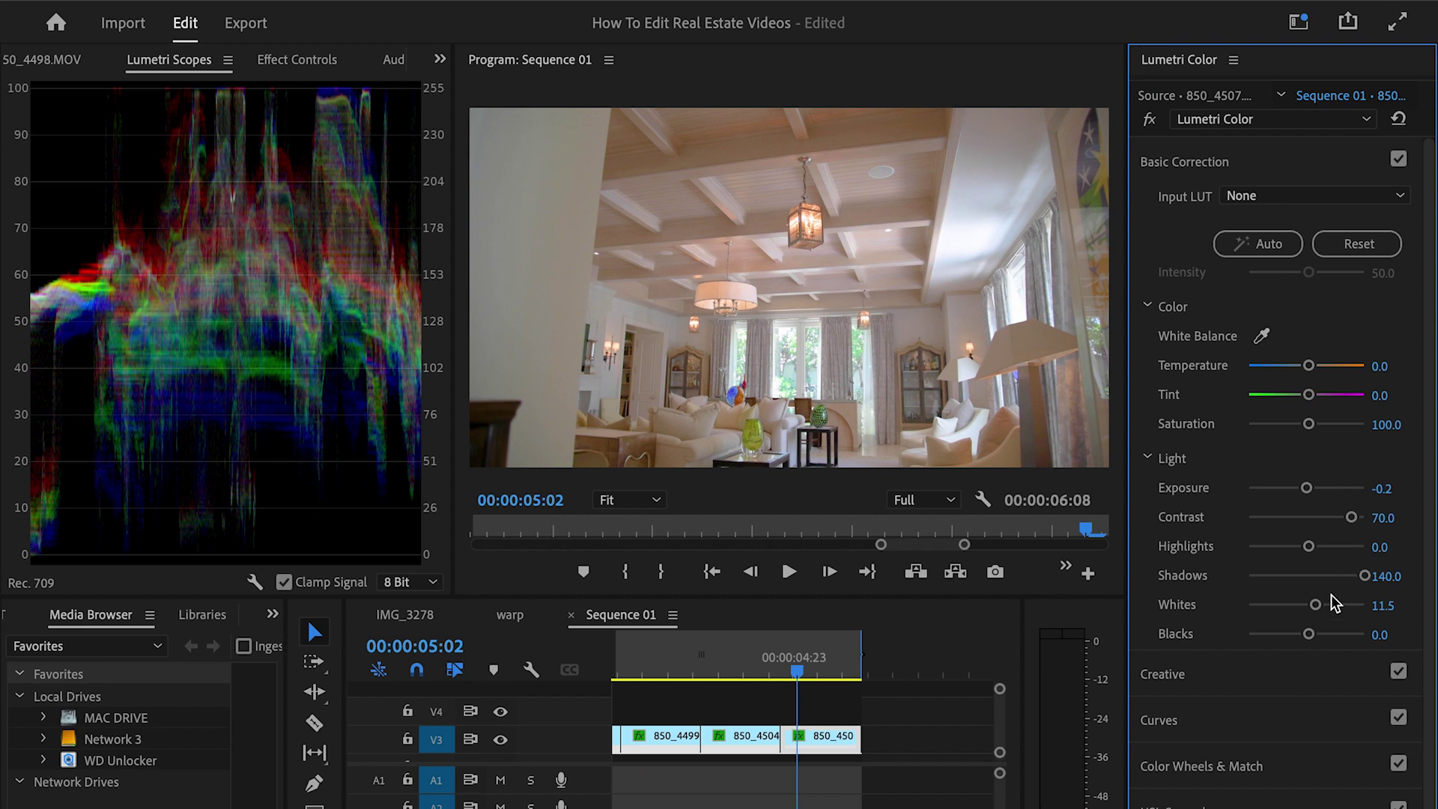
# Darken the living room clip's shadows by pulling the lower point of the white RGB curve further below the diagonal, then collapse Curves.
pyautogui.click(1274, 718)
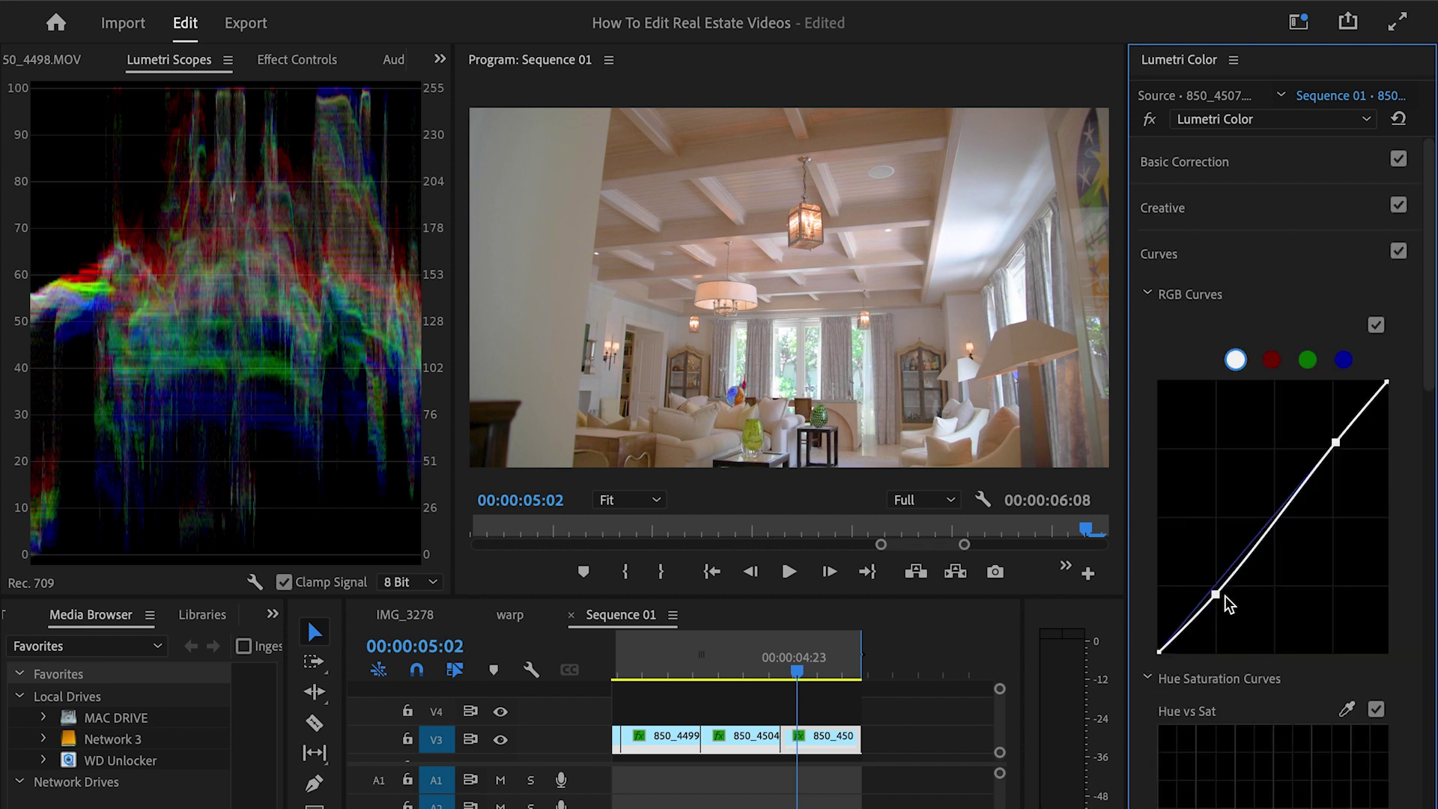
pyautogui.moveTo(1219, 593); pyautogui.dragTo(1238, 594)
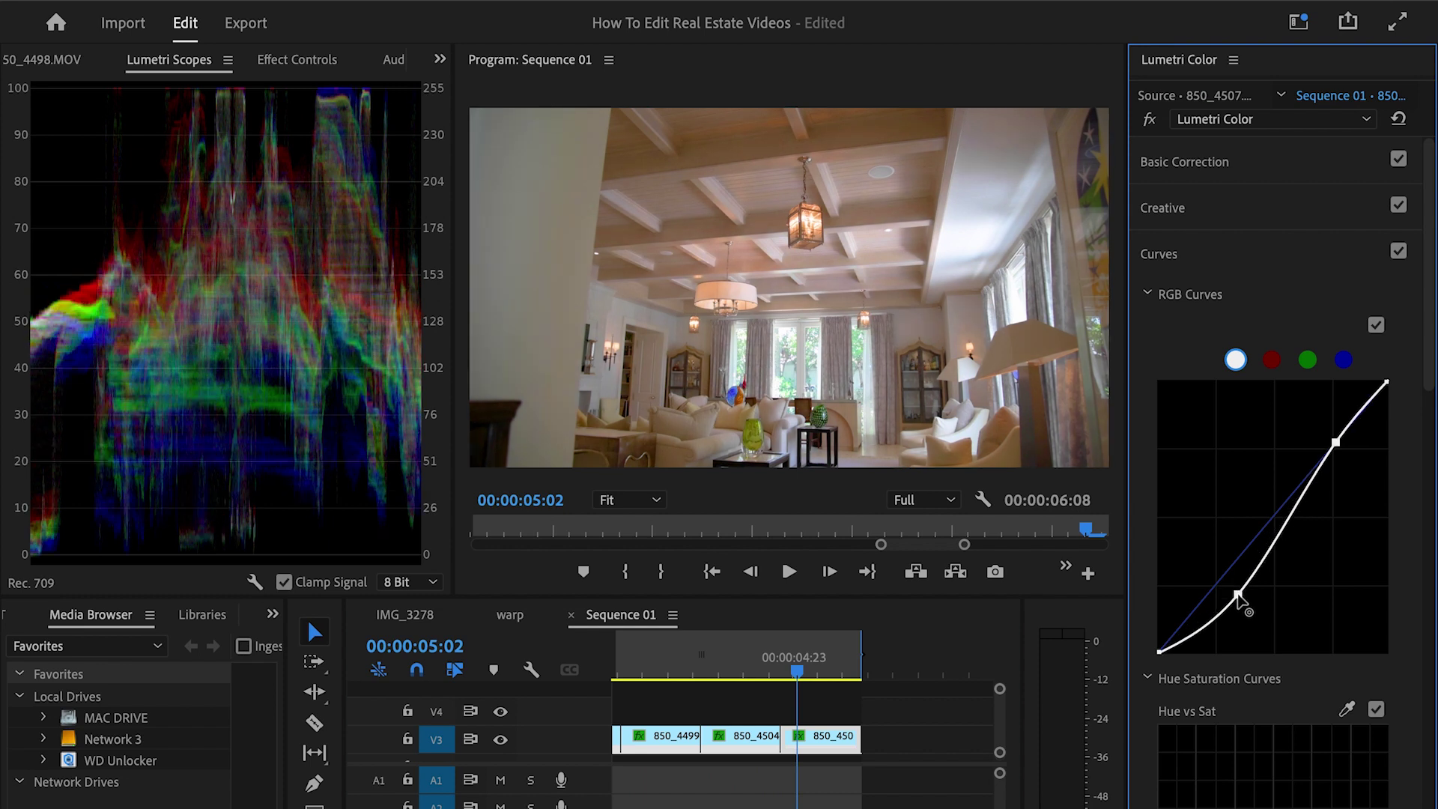
pyautogui.click(1203, 268)
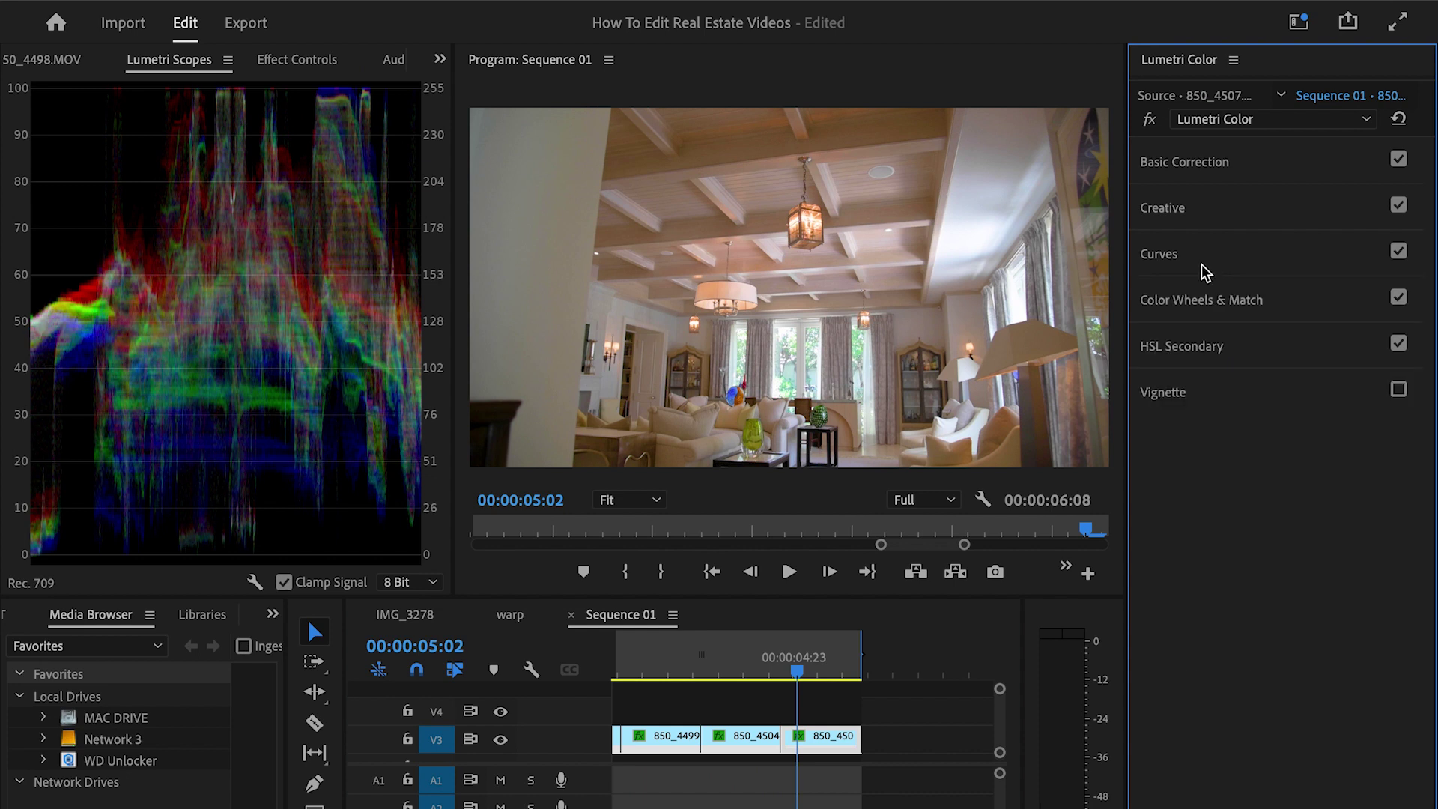
# Compare the living room clip 850_4507.MOV with its whole Lumetri Color grade switched off and on twice.
pyautogui.click(1150, 119)
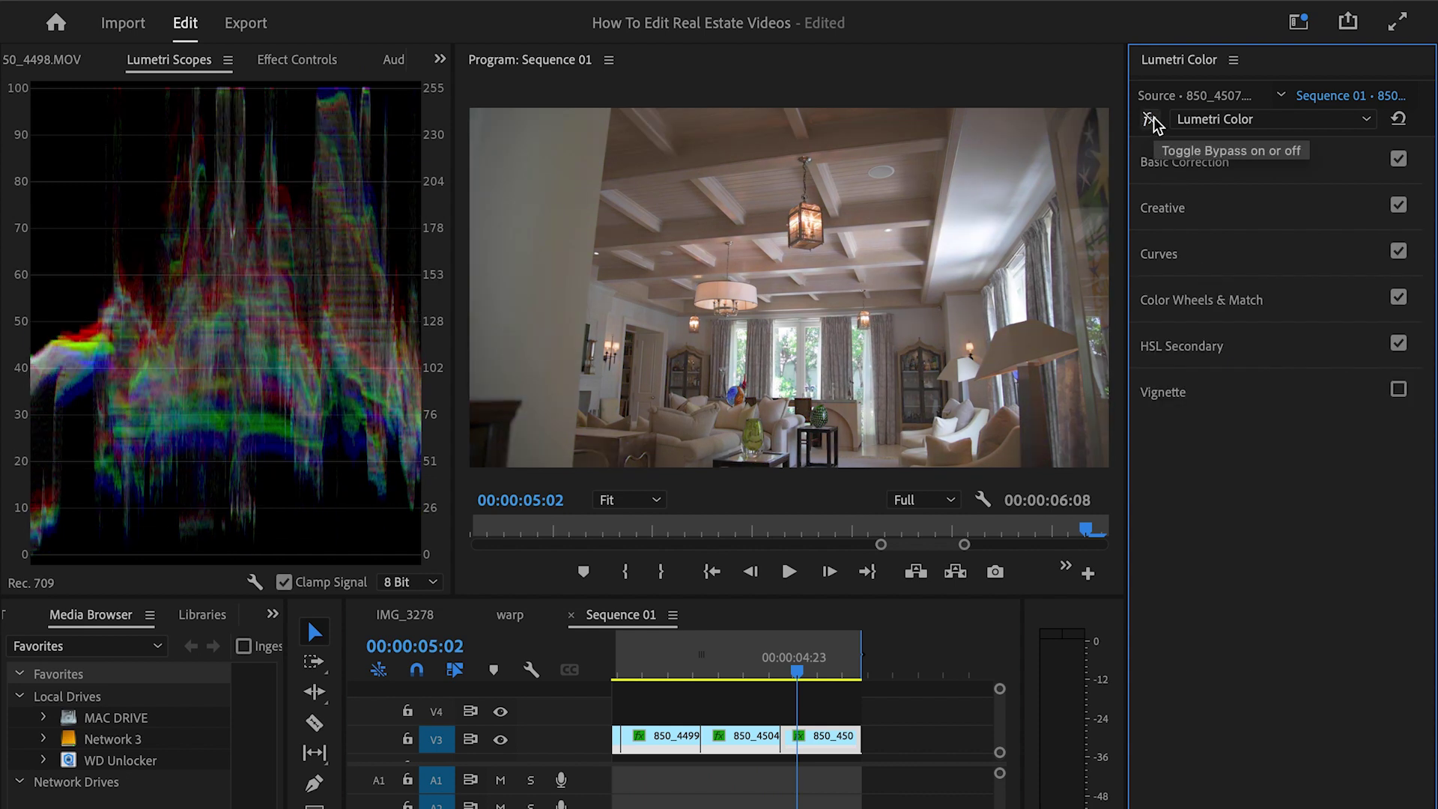
pyautogui.click(1151, 119)
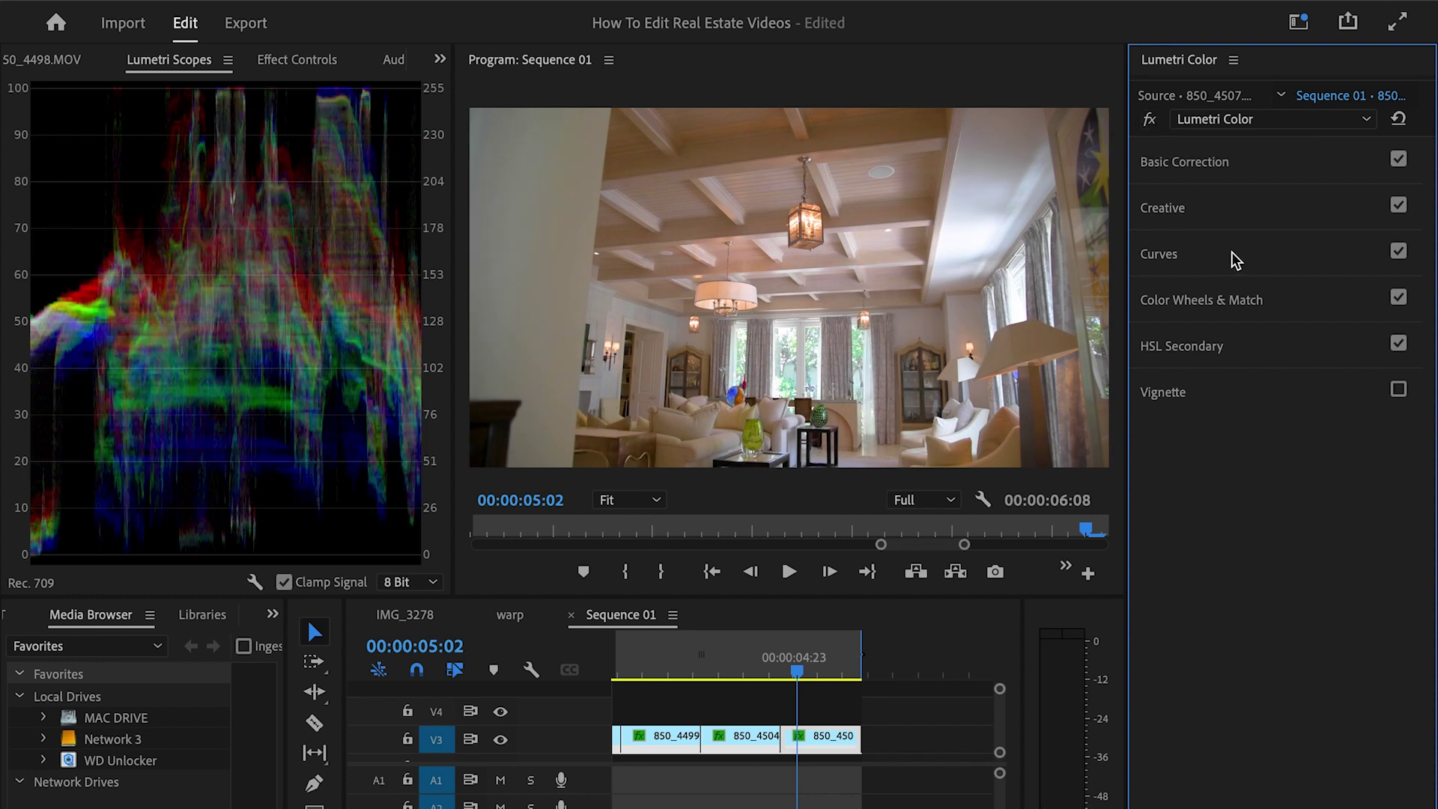
pyautogui.click(1150, 120)
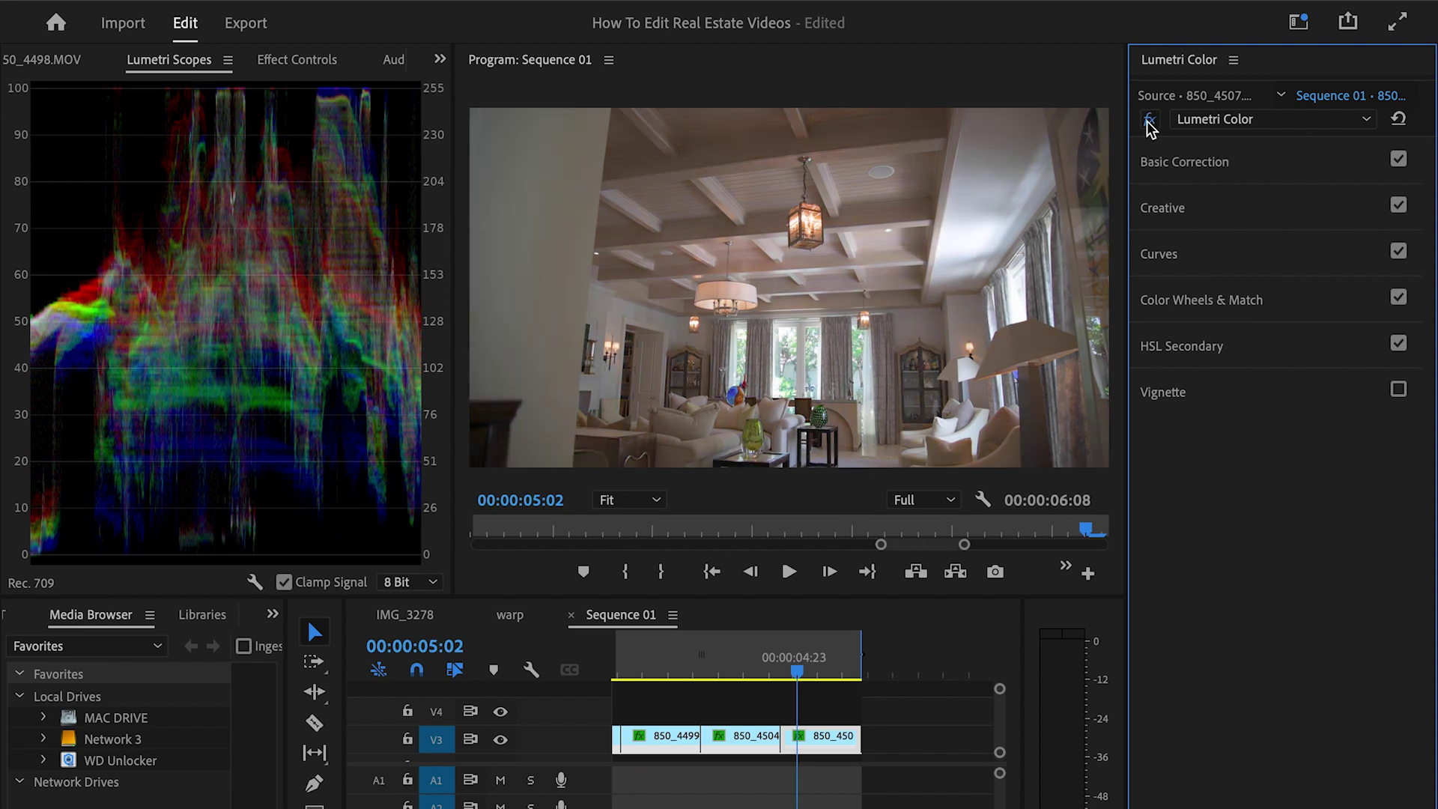
pyautogui.click(1150, 120)
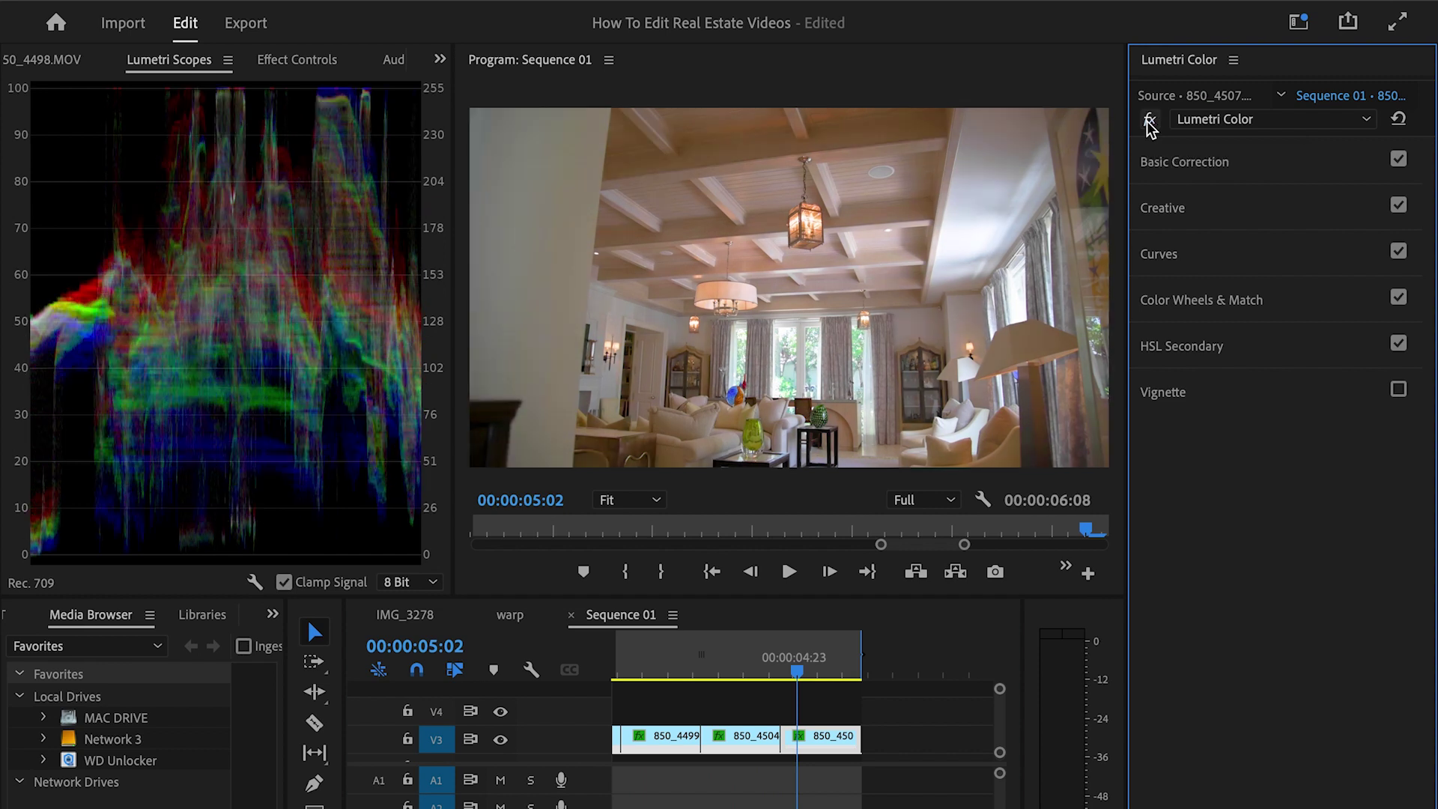
# Compare the living room clip at 00:00:05:15 with its Lumetri Color grade bypassed and restored.
pyautogui.moveTo(820, 669); pyautogui.dragTo(828, 671)
pyautogui.click(1152, 121)
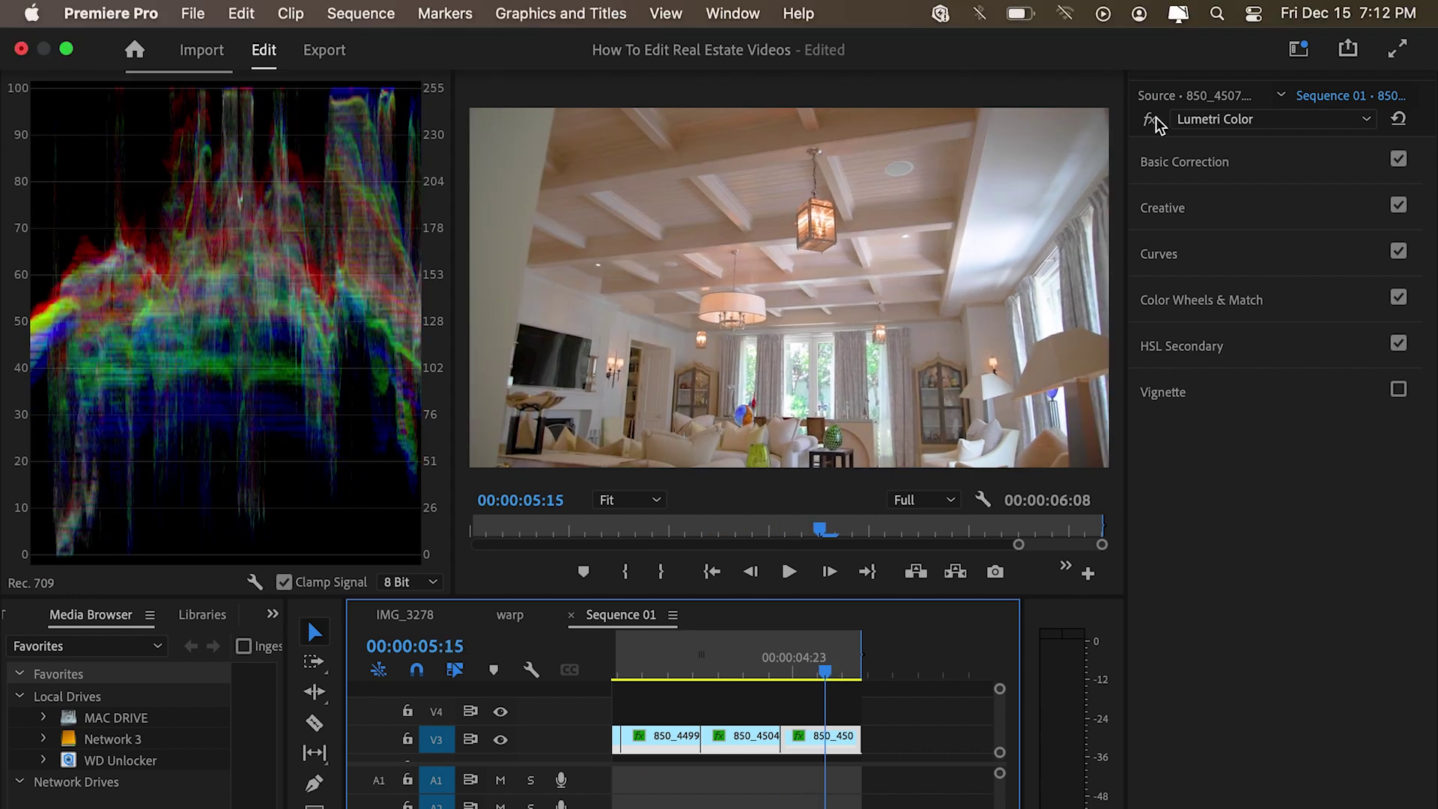
pyautogui.click(1152, 120)
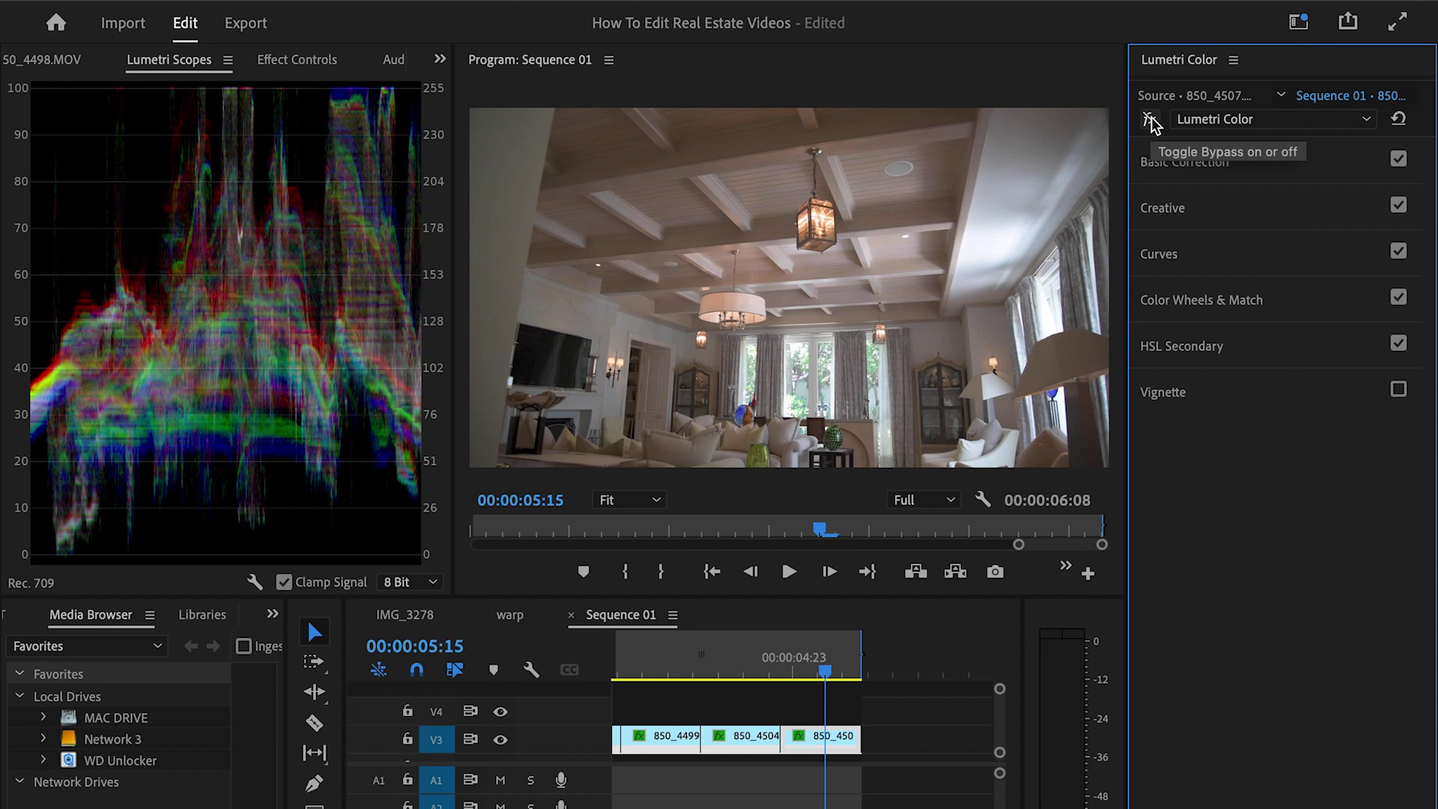
pyautogui.click(1153, 121)
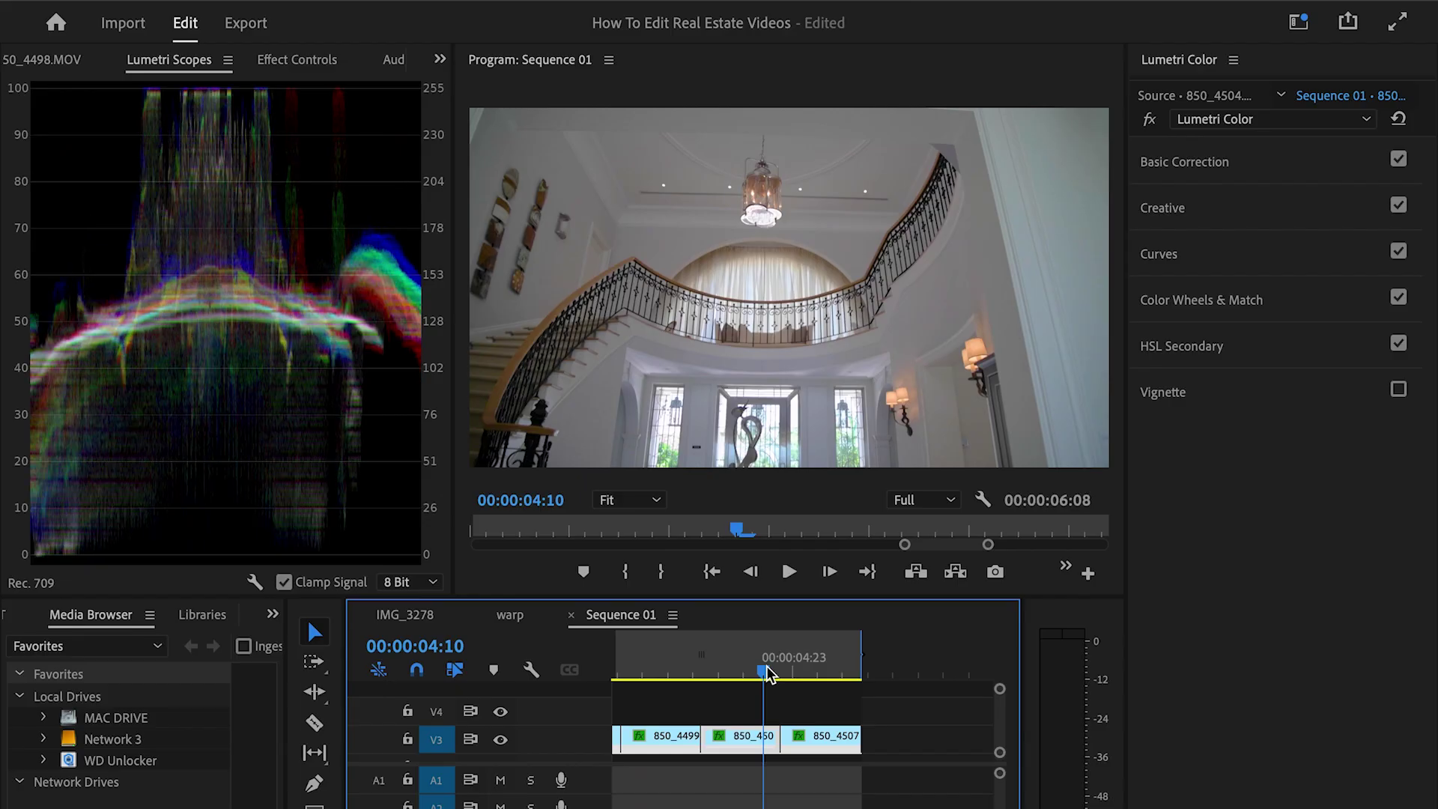
# Review the graded staircase and exterior clips against each other across the sequence.
pyautogui.moveTo(768, 674); pyautogui.dragTo(728, 672)
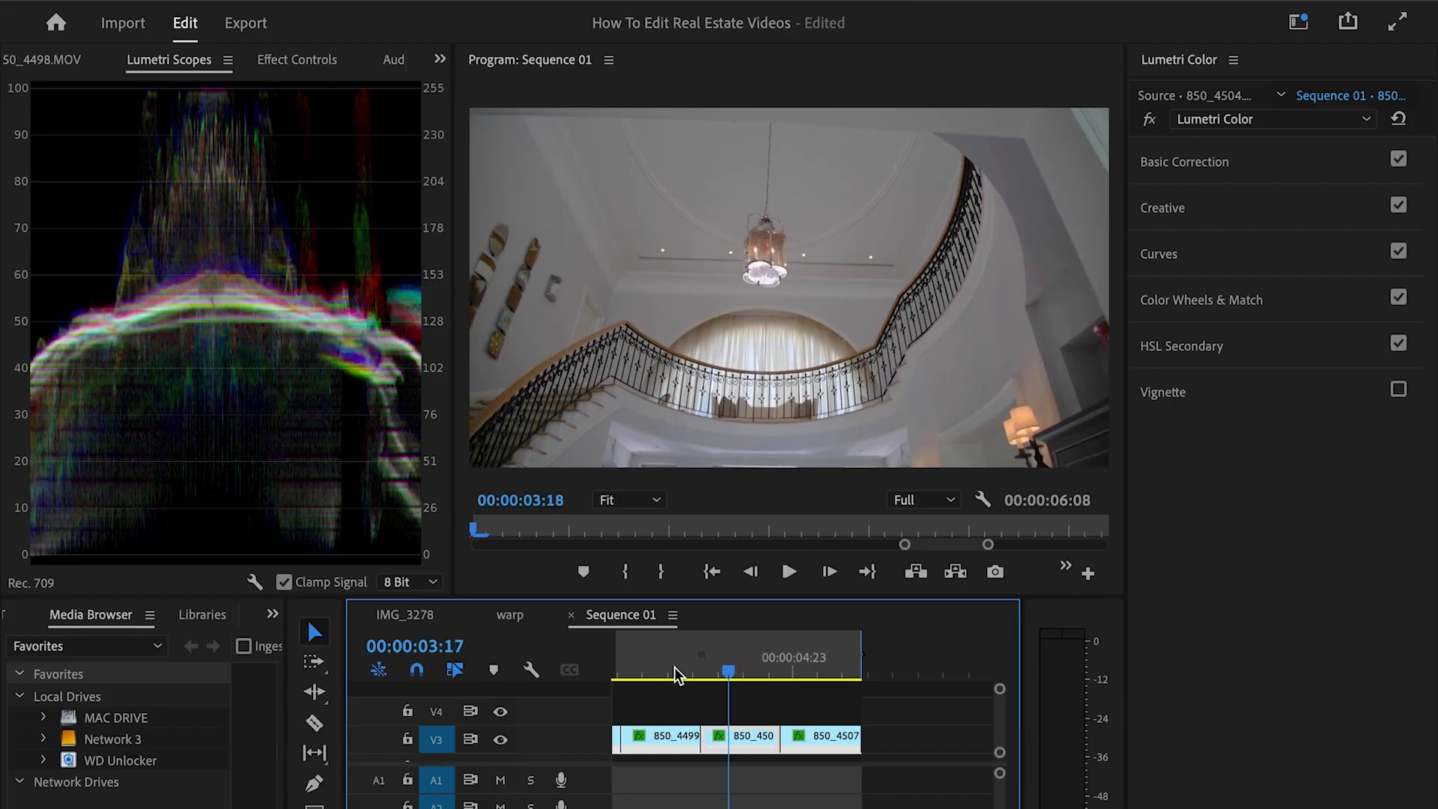
pyautogui.click(677, 674)
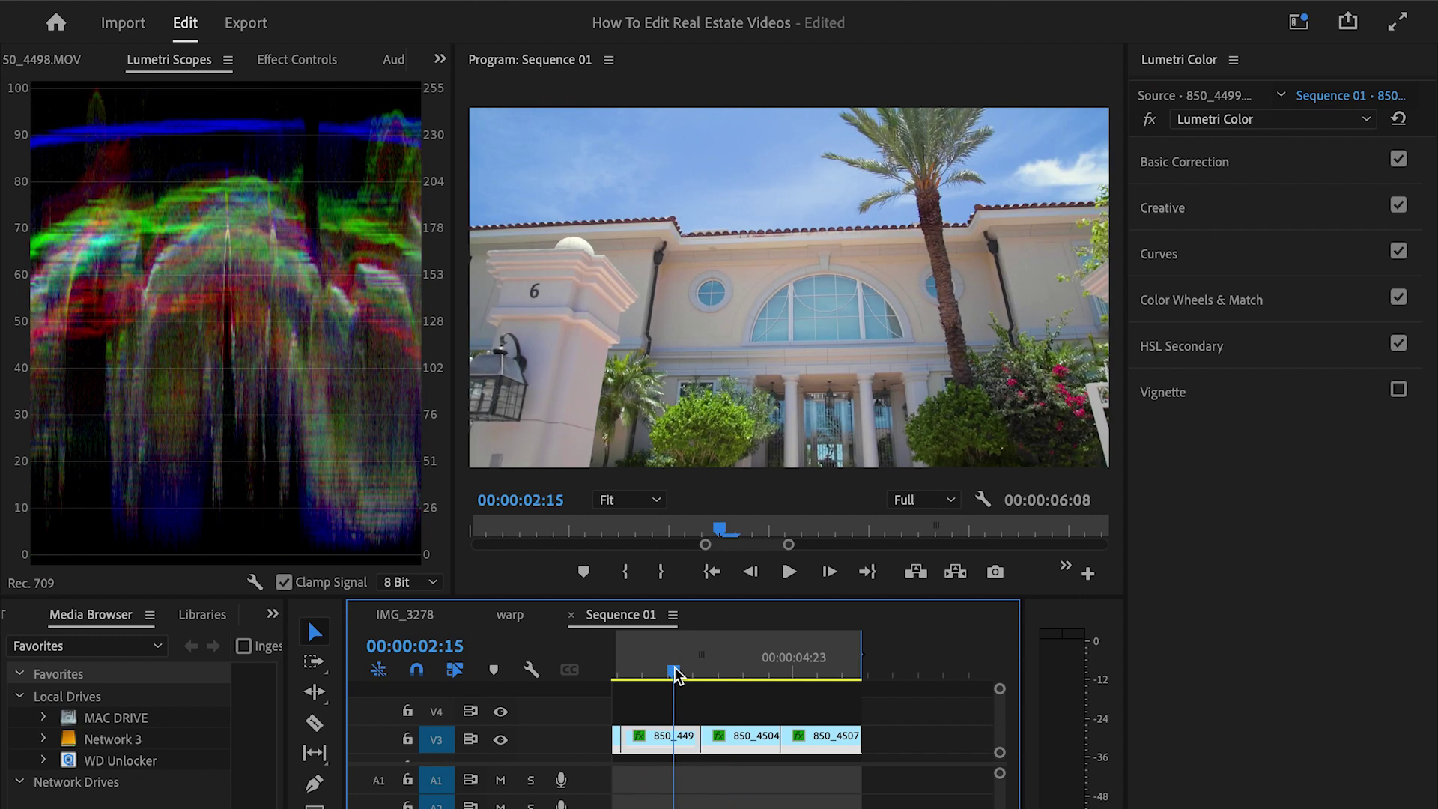
pyautogui.click(725, 670)
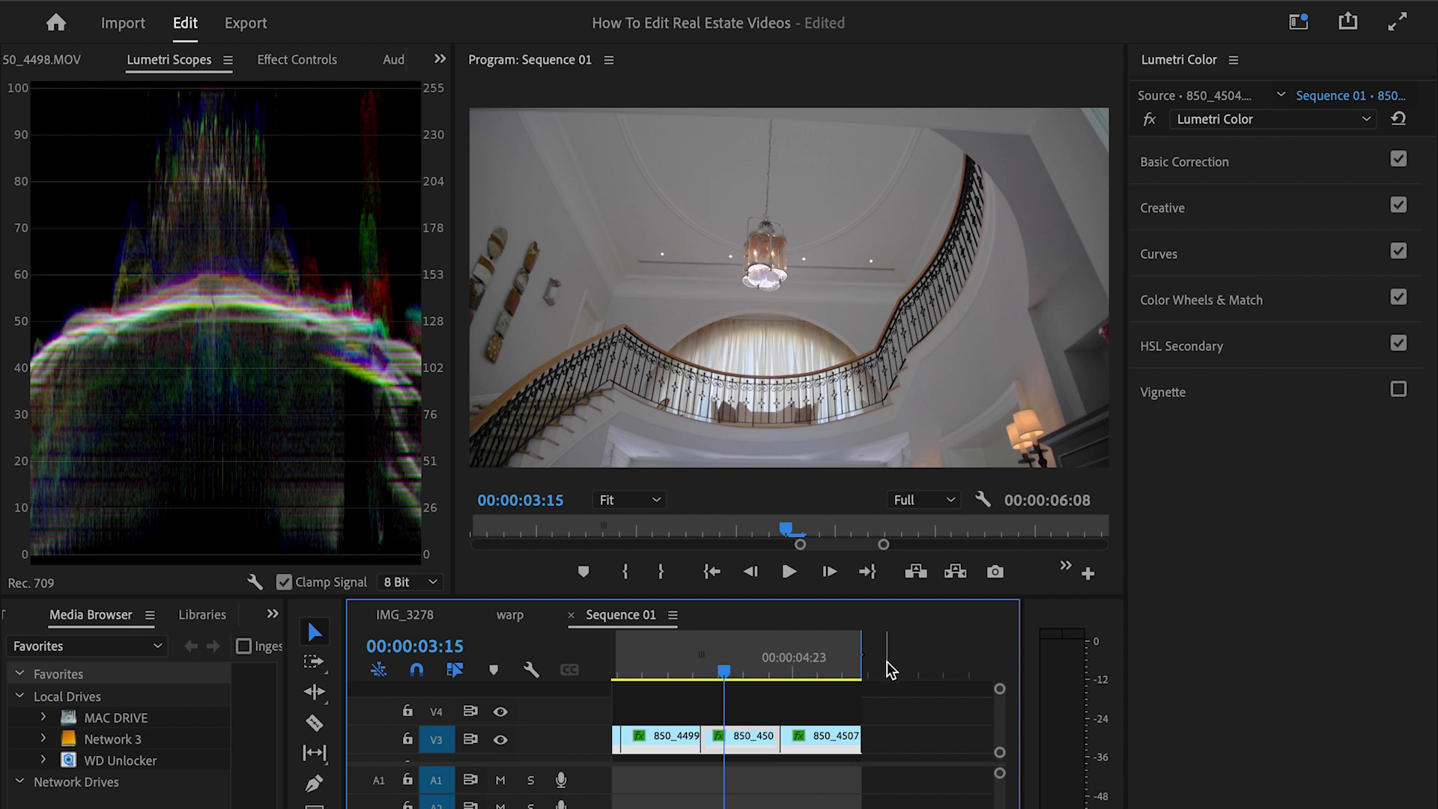
pyautogui.click(664, 670)
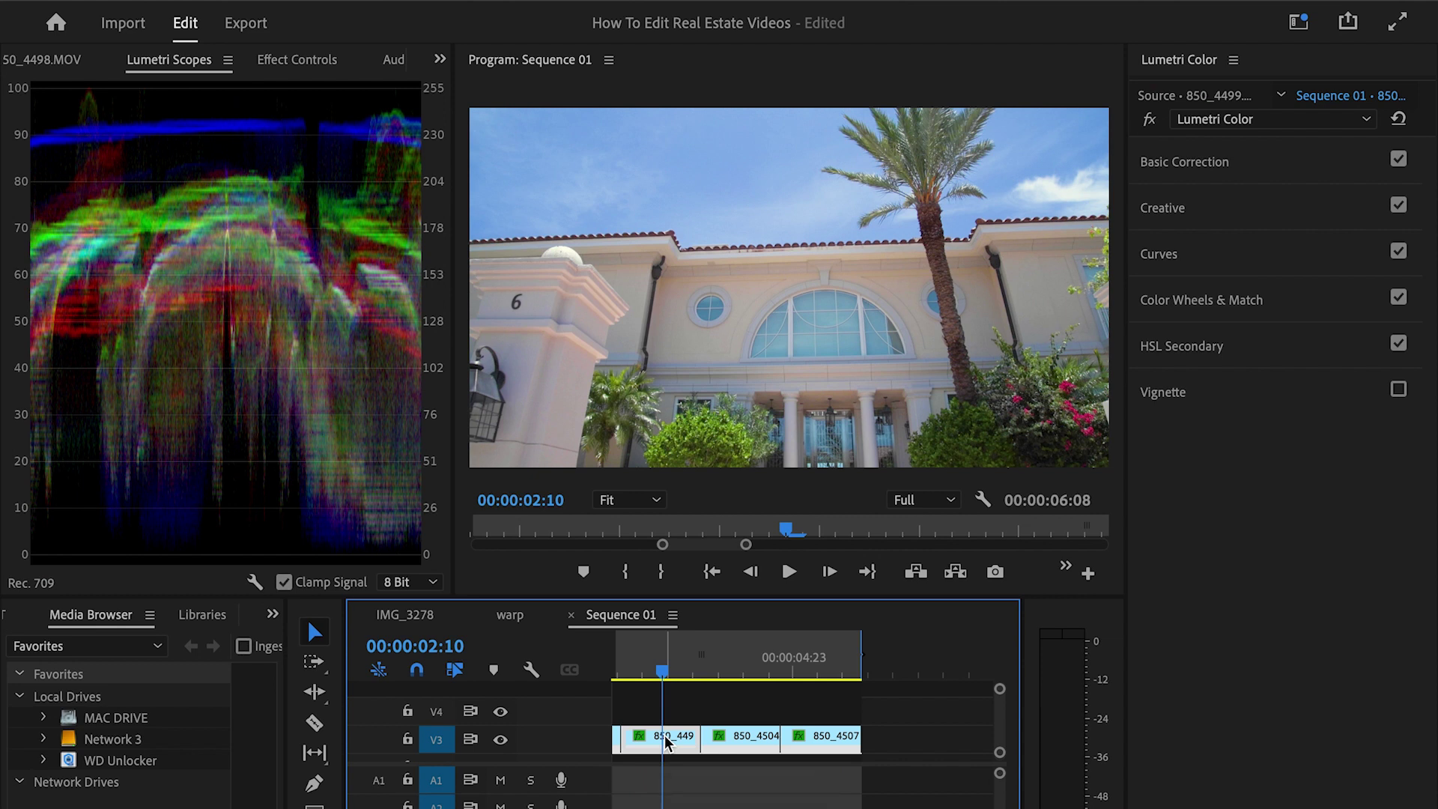
pyautogui.press('-')
pyautogui.press('-')
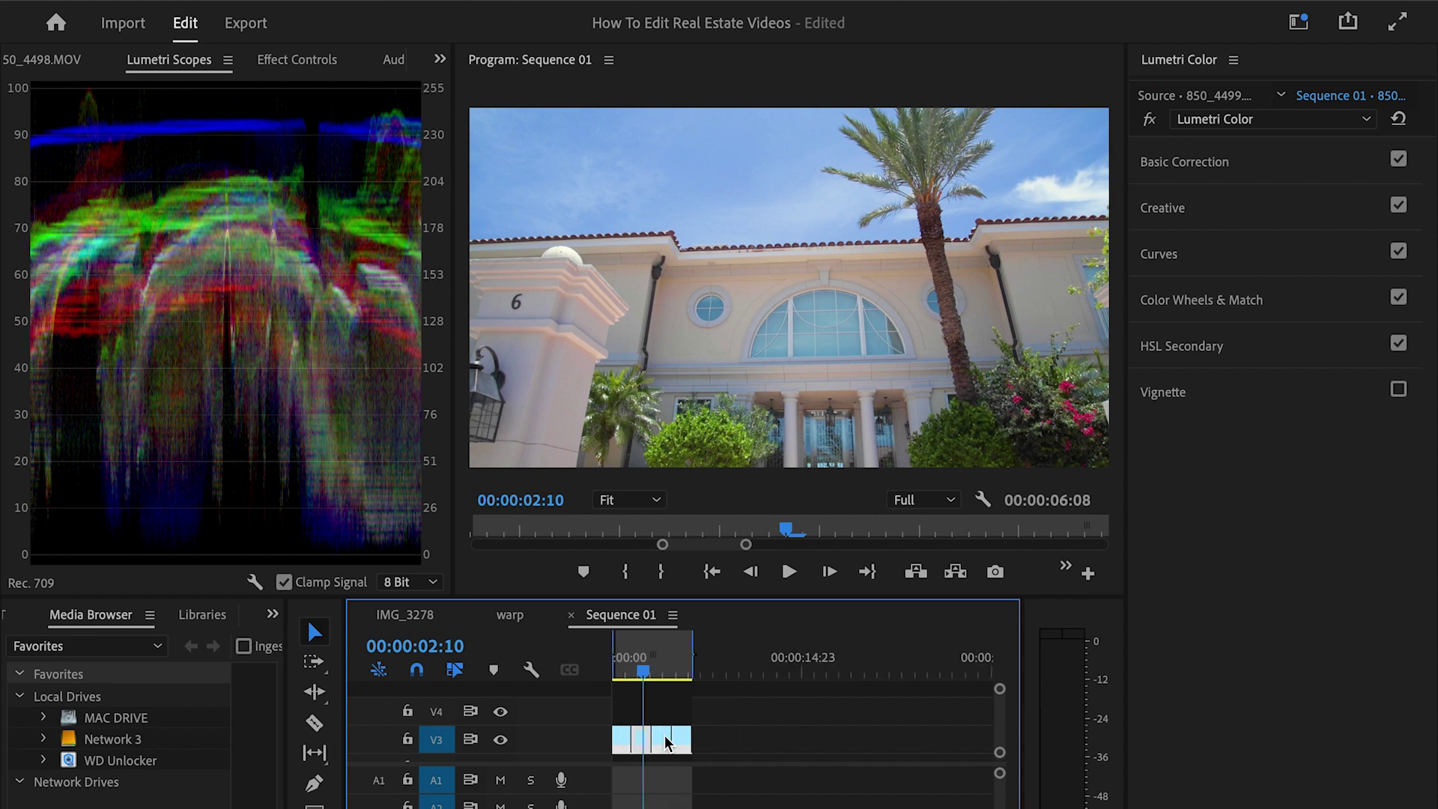
pyautogui.click(630, 674)
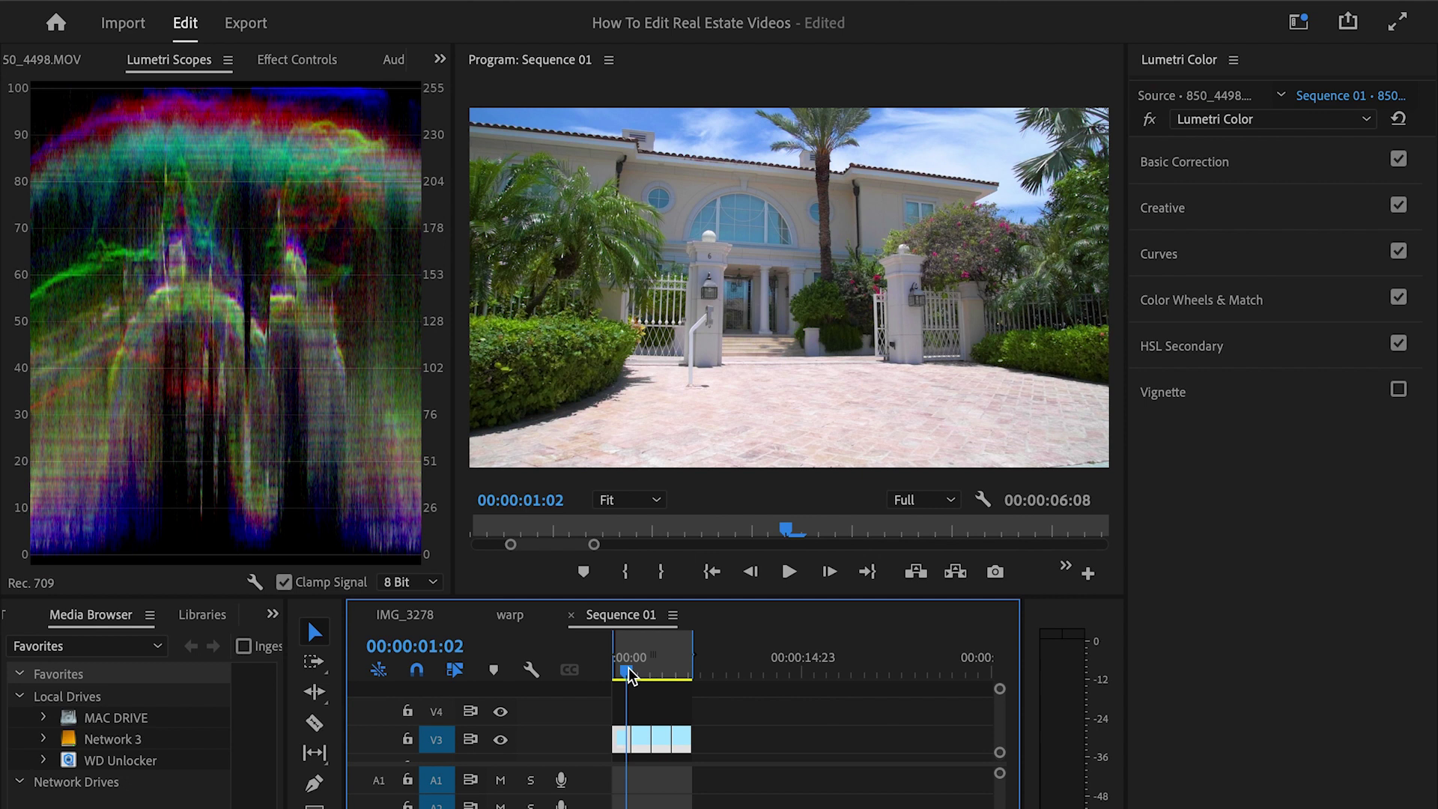
pyautogui.moveTo(629, 675); pyautogui.dragTo(658, 673)
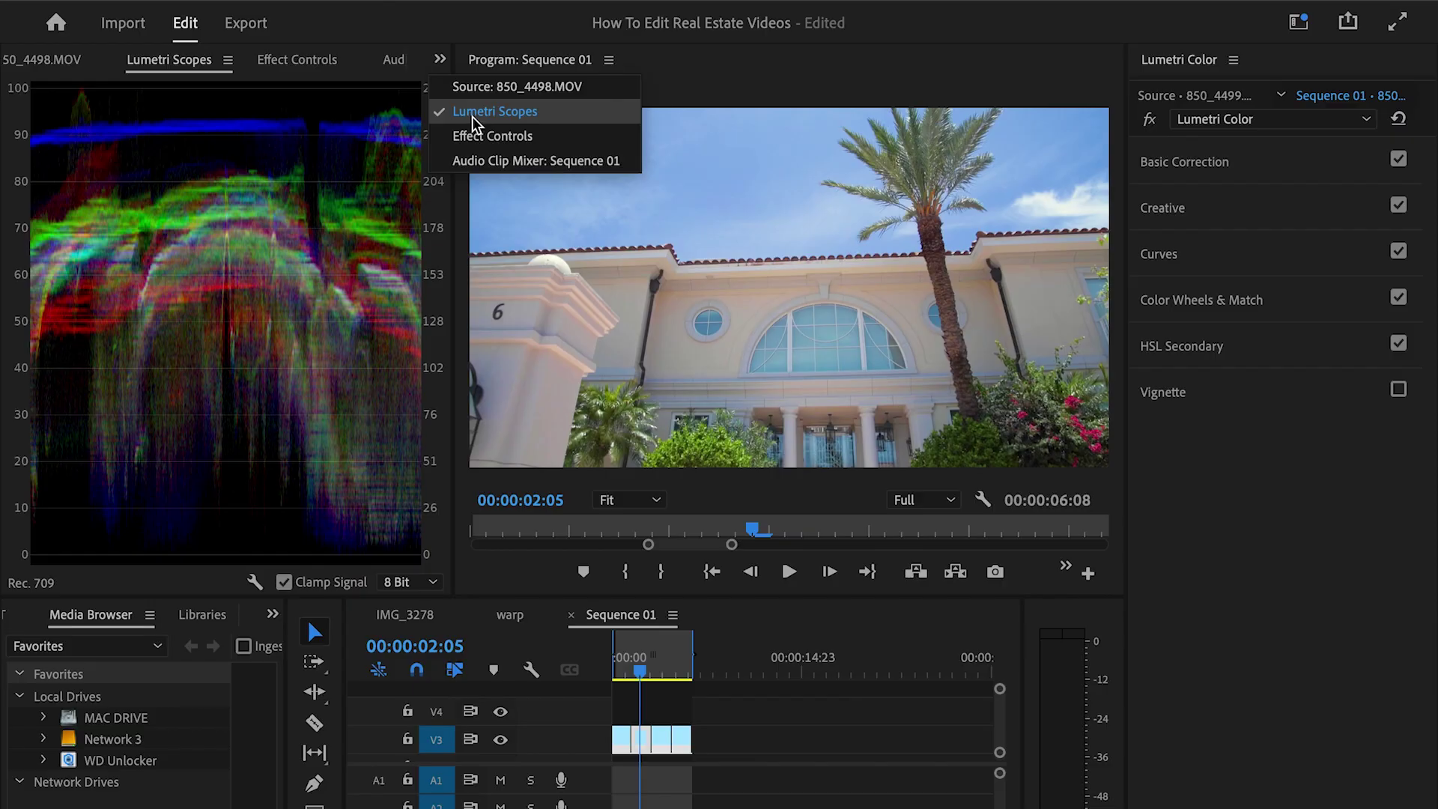
pyautogui.click(472, 115)
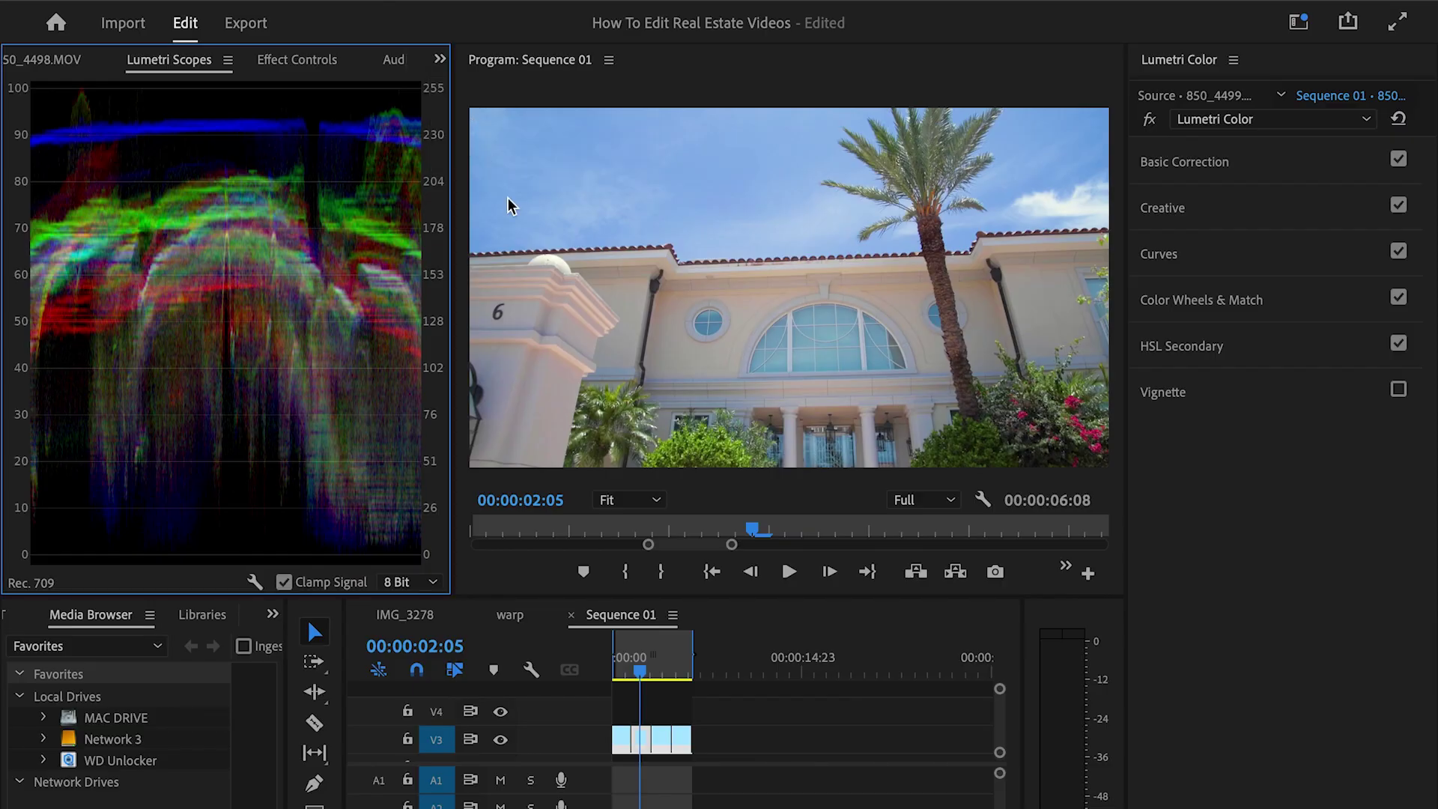
pyautogui.click(439, 60)
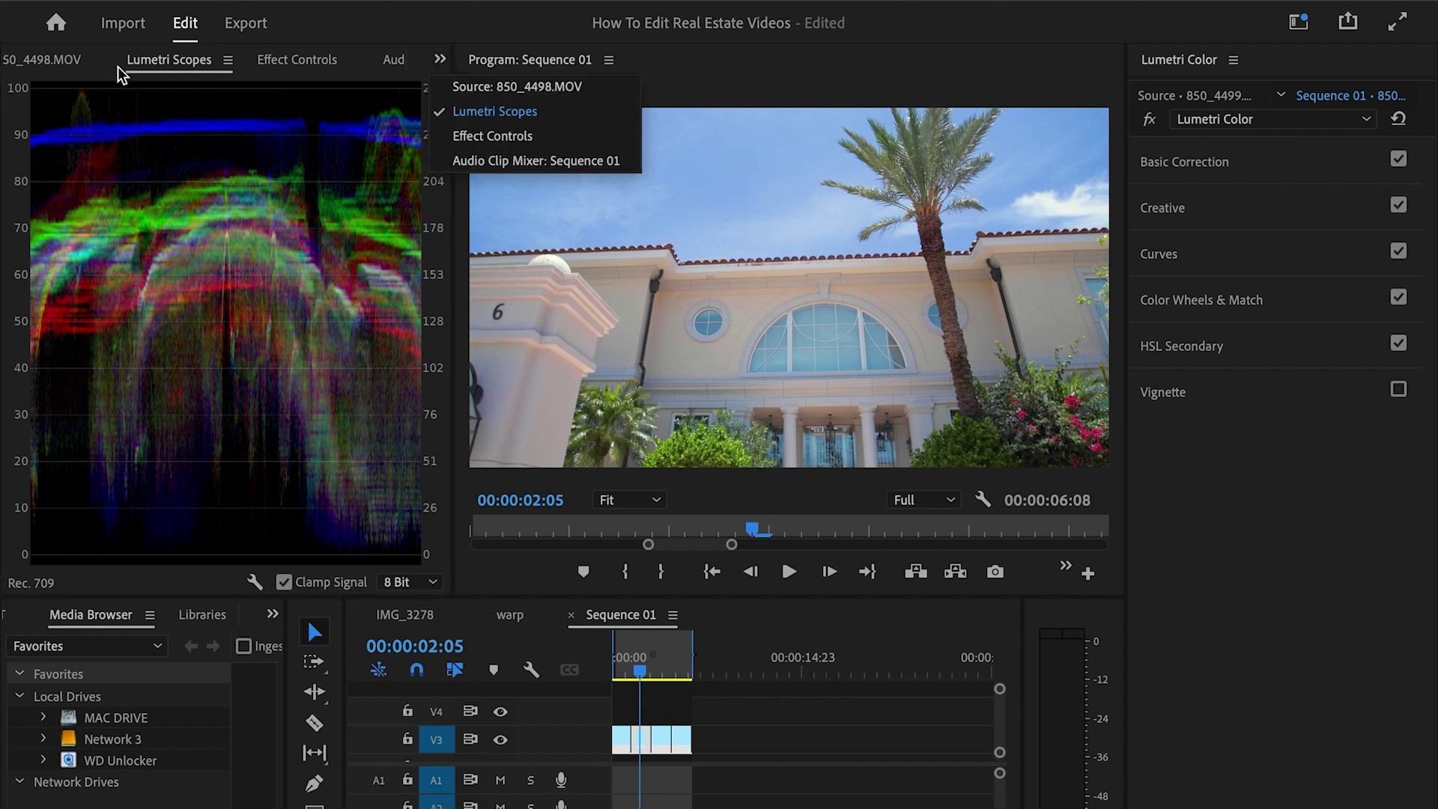
pyautogui.click(304, 61)
pyautogui.click(384, 61)
pyautogui.click(440, 60)
pyautogui.click(475, 84)
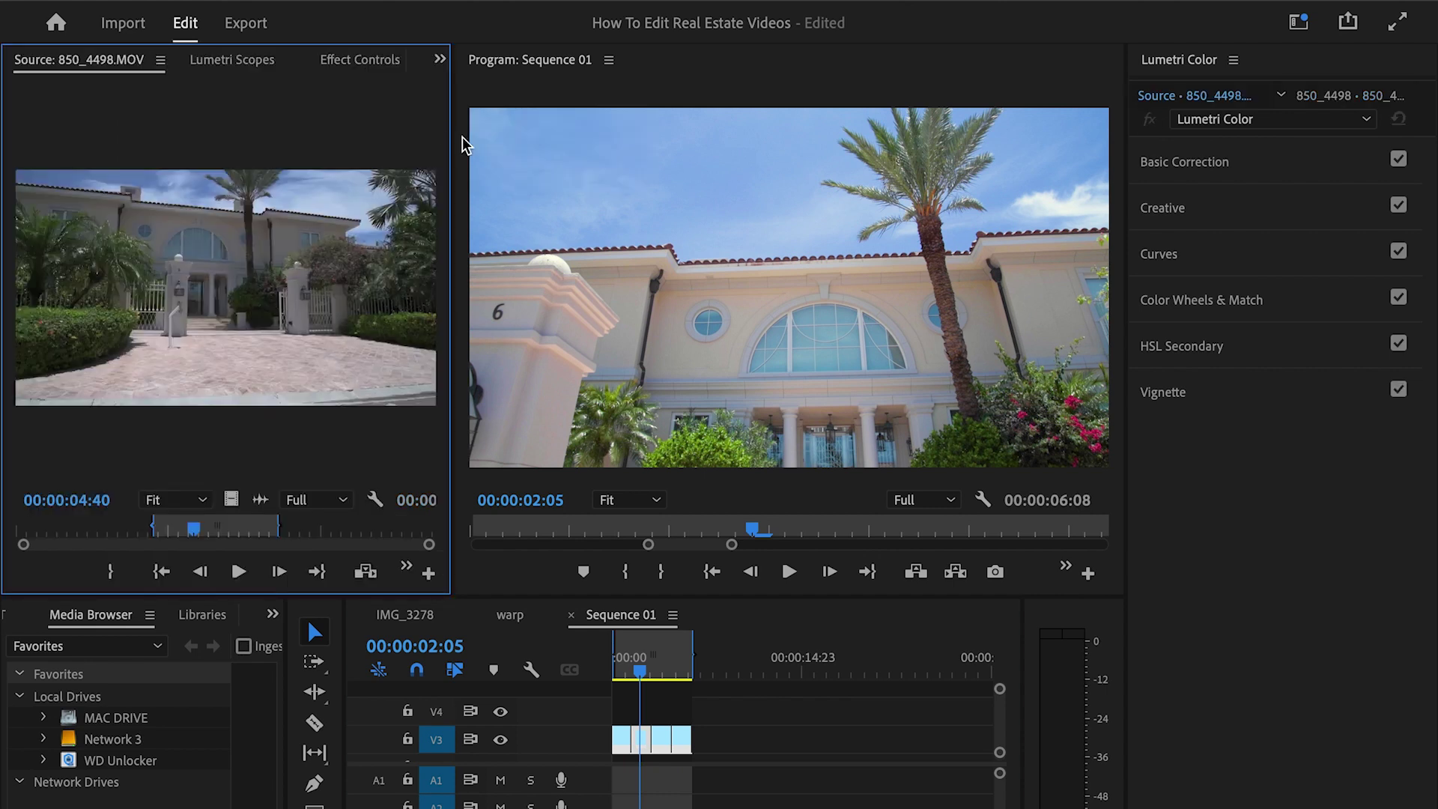
pyautogui.click(348, 61)
# Switch from the Color workspace to the Editing workspace.
pyautogui.click(733, 13)
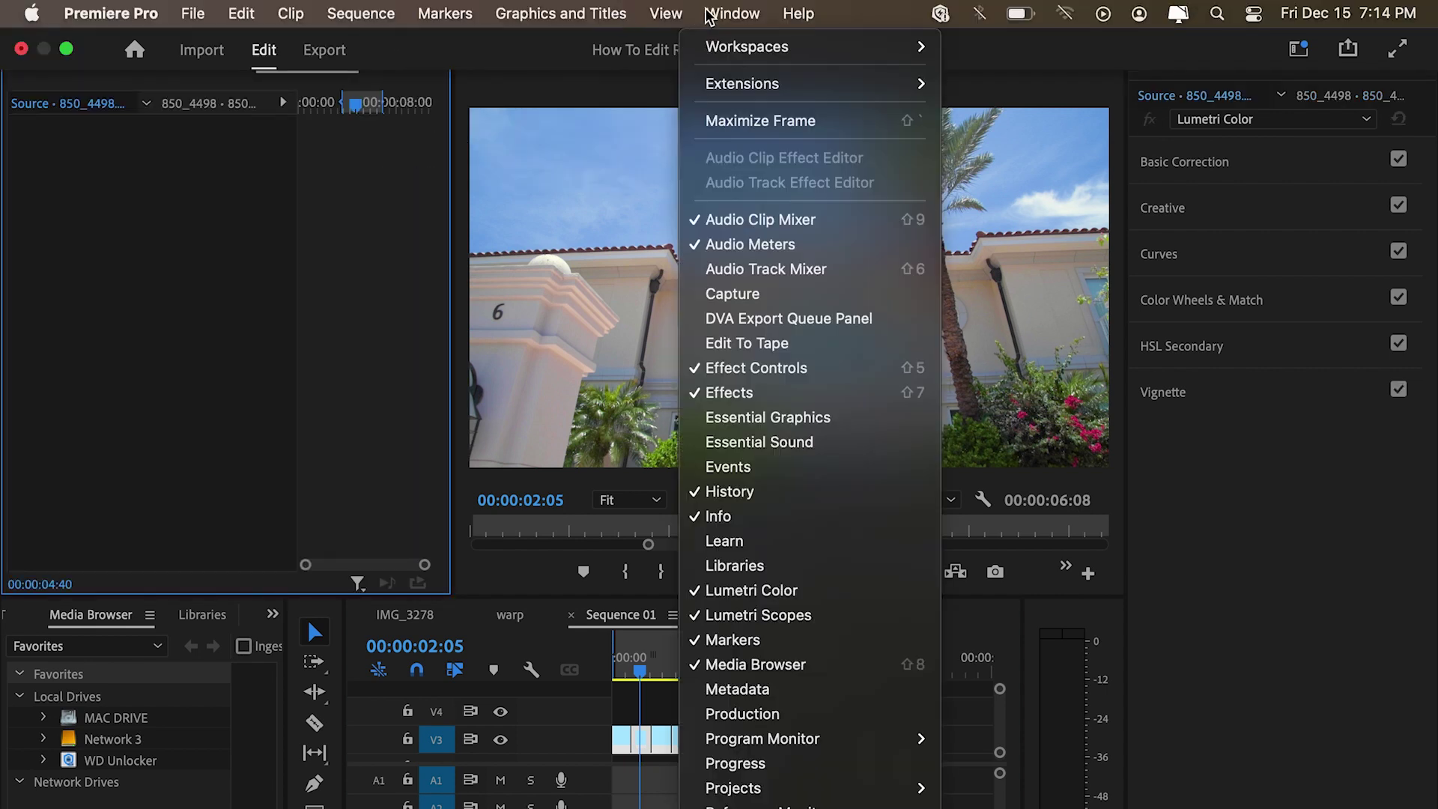
pyautogui.moveTo(805, 53)
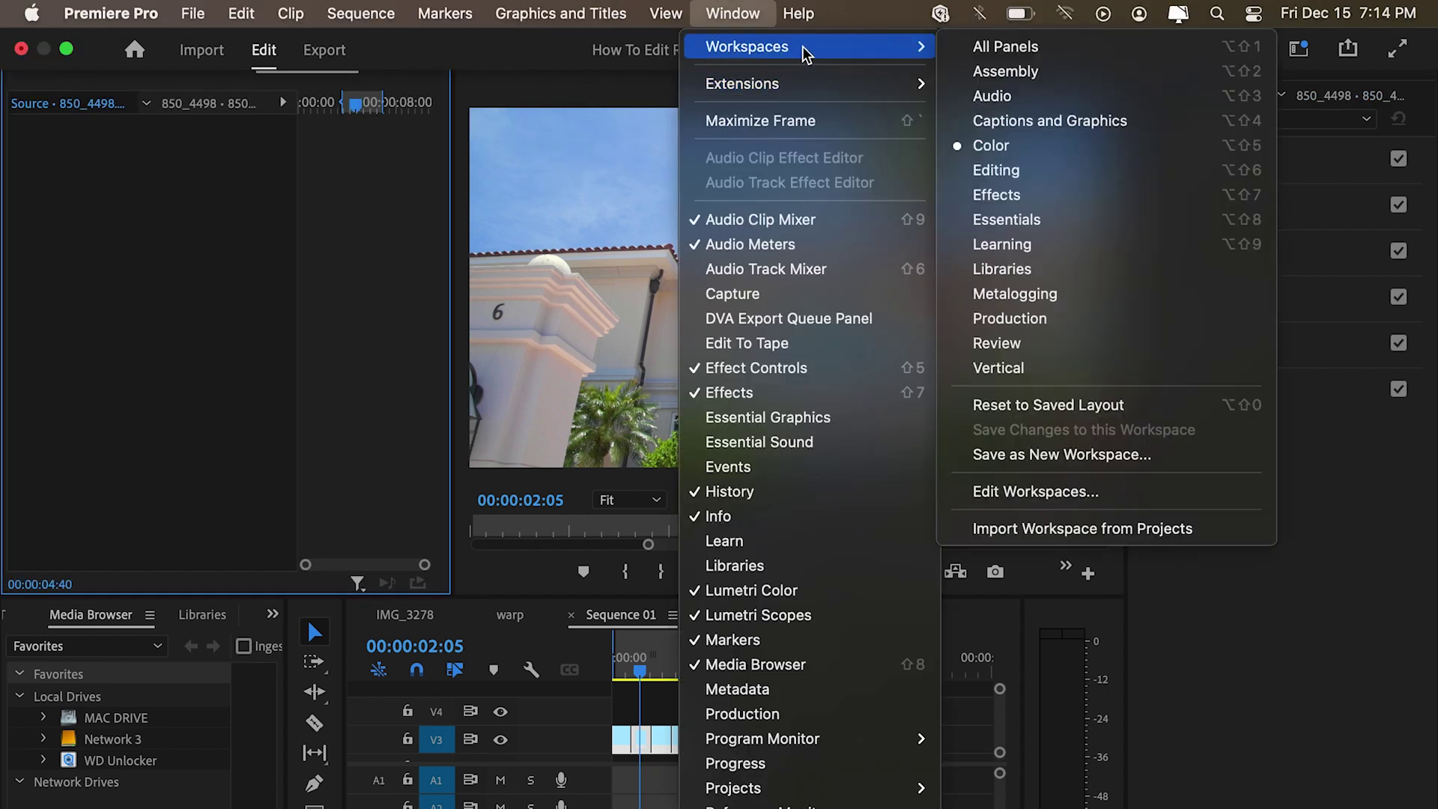
pyautogui.click(1027, 175)
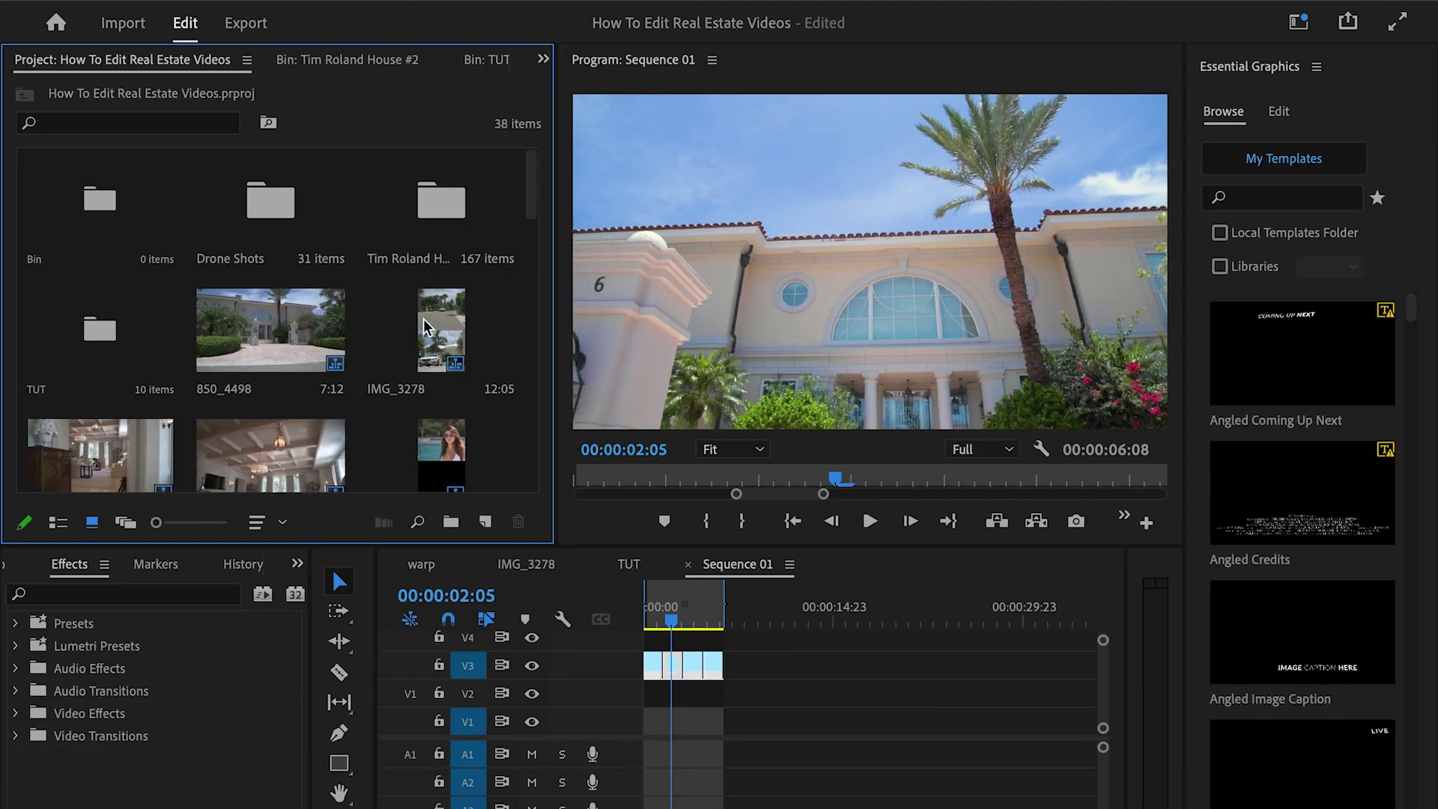
# Start creating a new adjustment layer in the How To Edit Real Estate Videos project.
pyautogui.rightClick(397, 124)
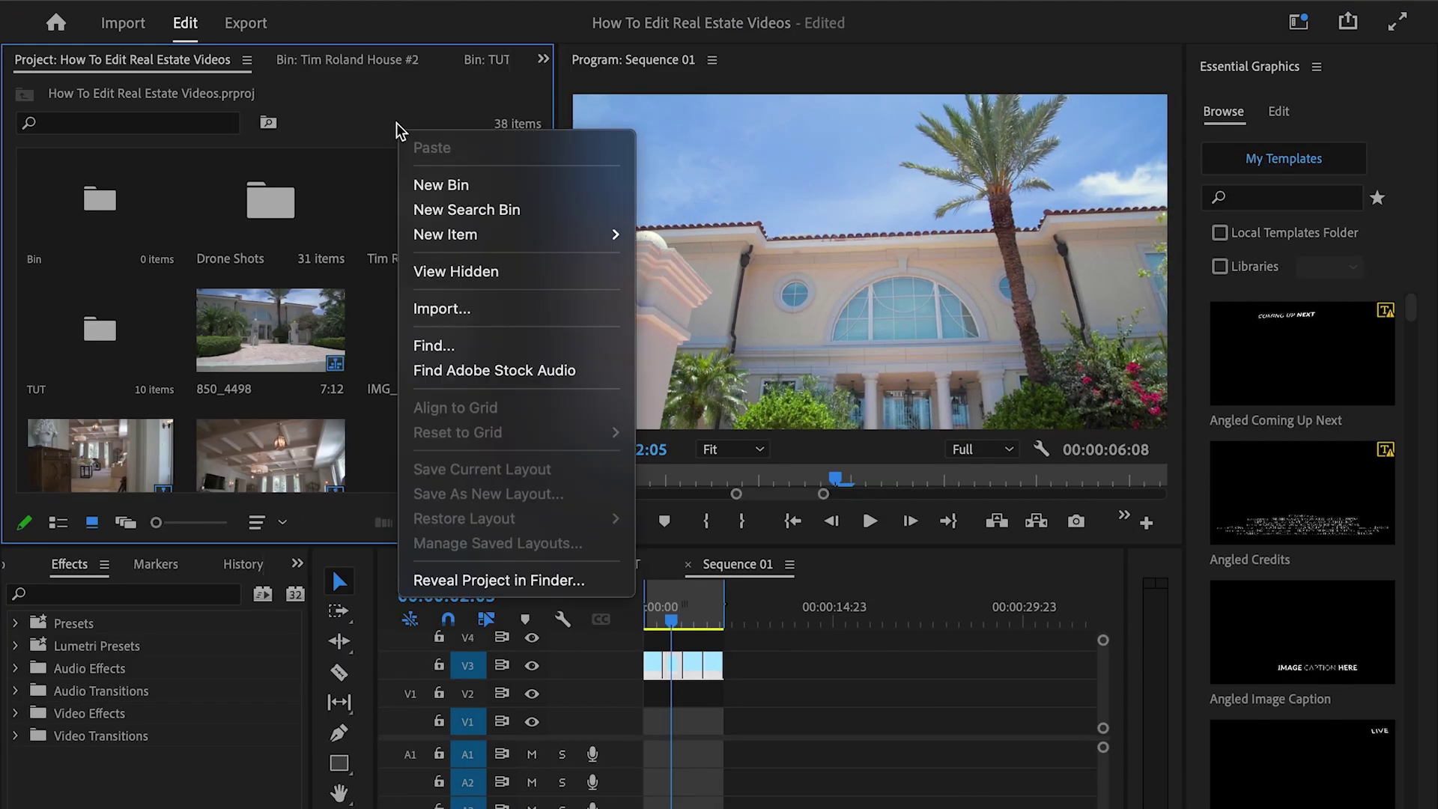
pyautogui.moveTo(584, 234)
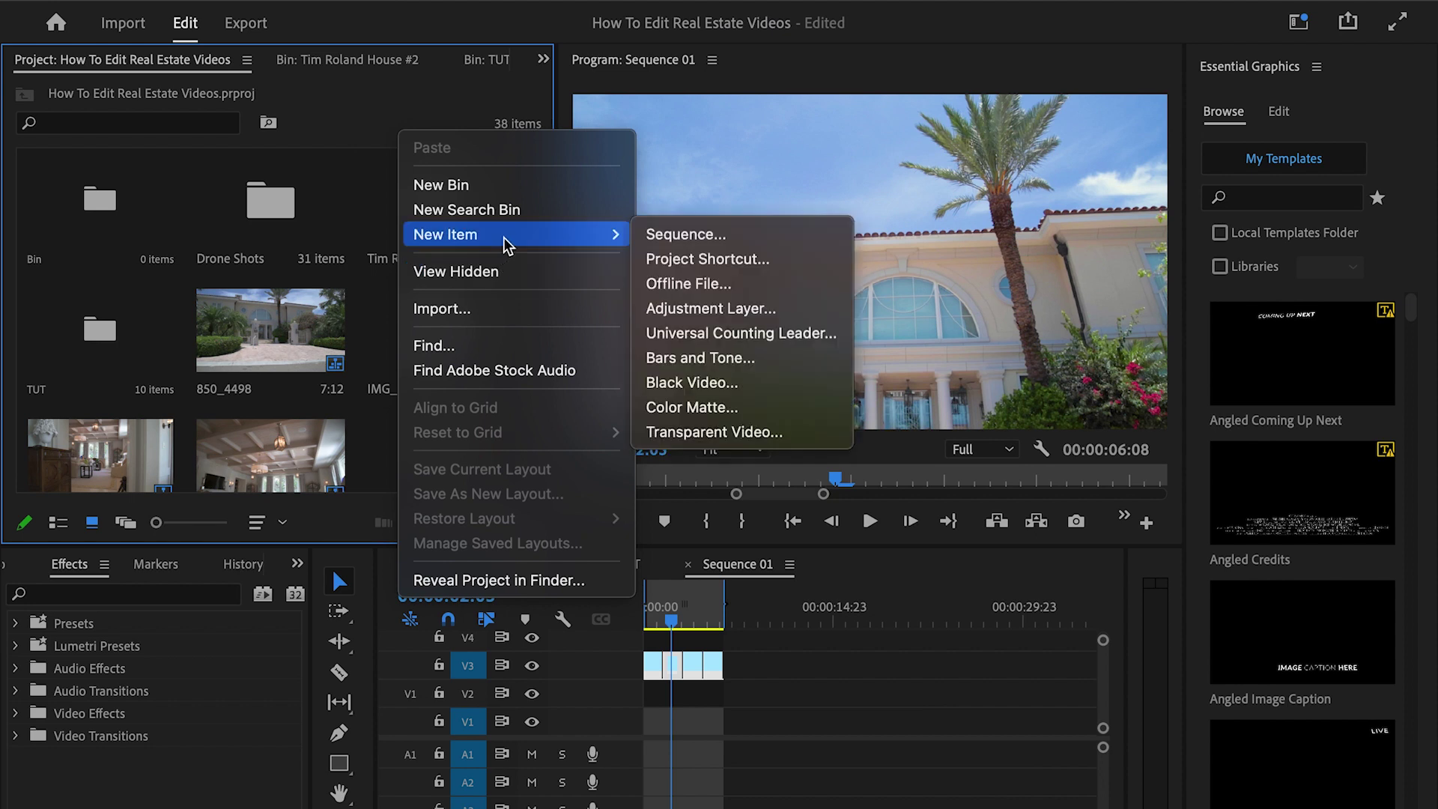
pyautogui.click(704, 308)
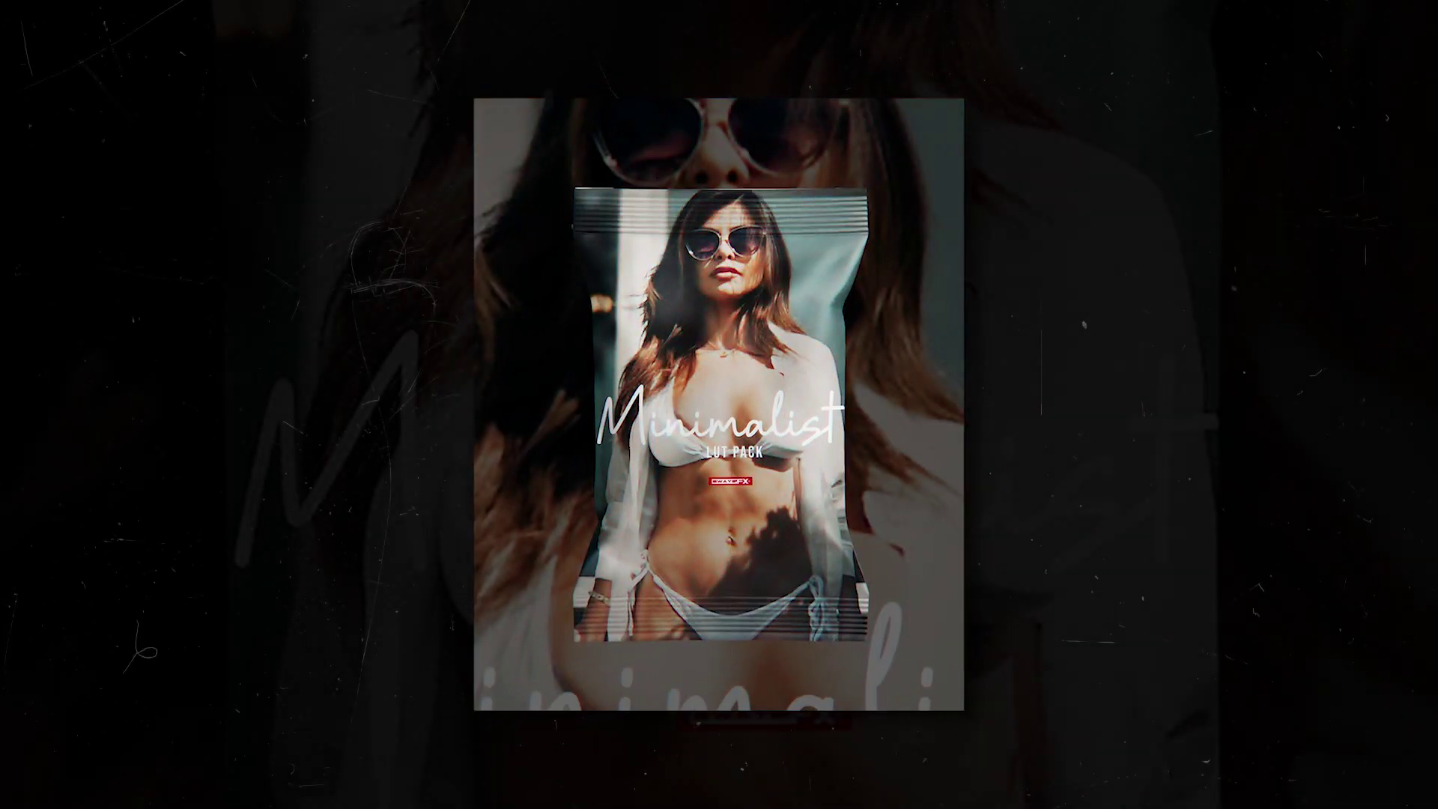